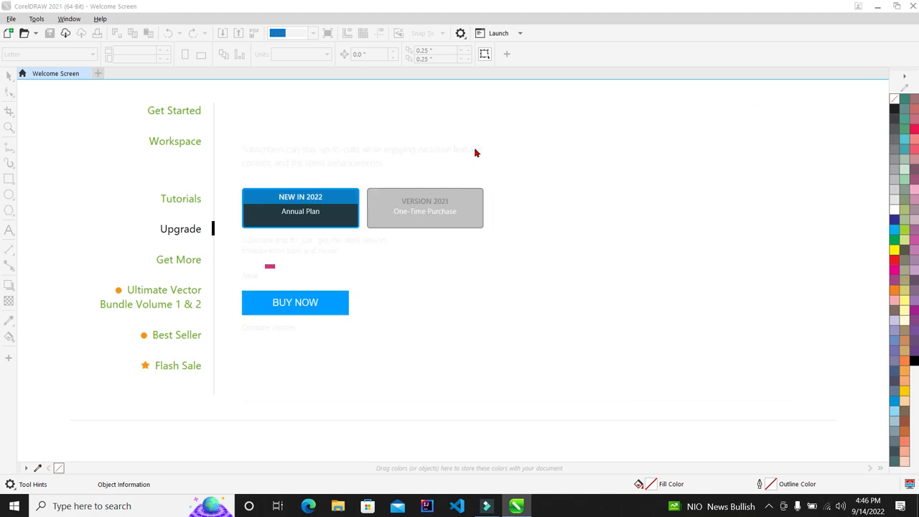
Step: Return the Welcome Screen to its Get Started page and open the File menu
{"action": "left_click", "coordinate": [178, 112]}
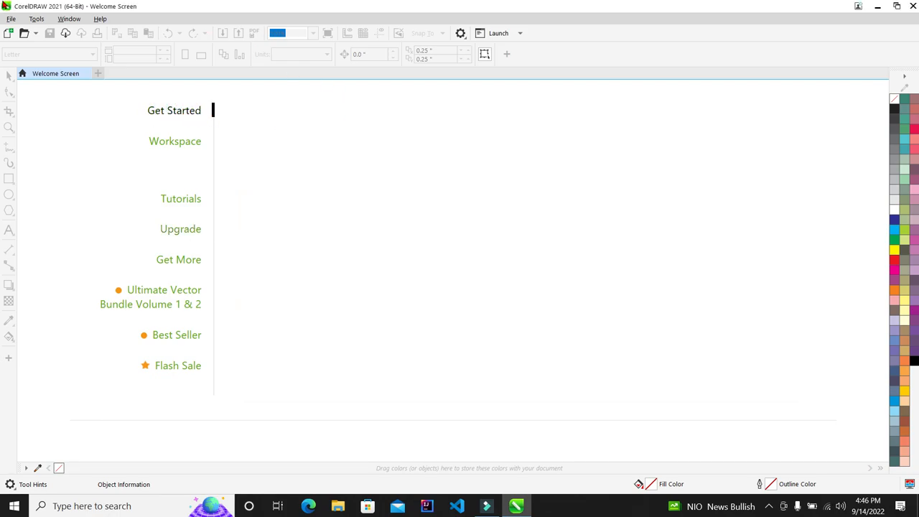
{"action": "left_click", "coordinate": [12, 20]}
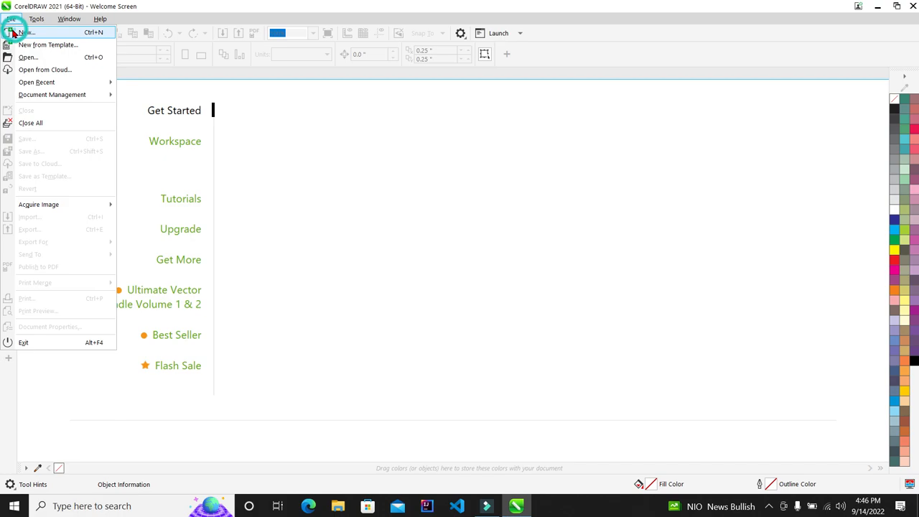
Step: Create a new blank Letter-size document, Untitled-1 (8.5 × 11 inches)
{"action": "left_click", "coordinate": [26, 32]}
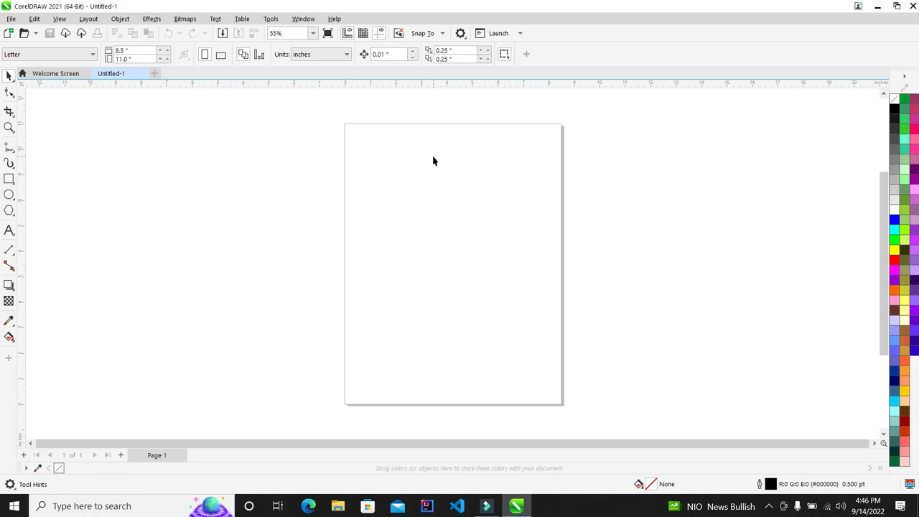
{"action": "scroll", "coordinate": [433, 161], "scroll_direction": "down", "scroll_amount": 3}
{"action": "scroll", "coordinate": [433, 161], "scroll_direction": "up", "scroll_amount": 2}
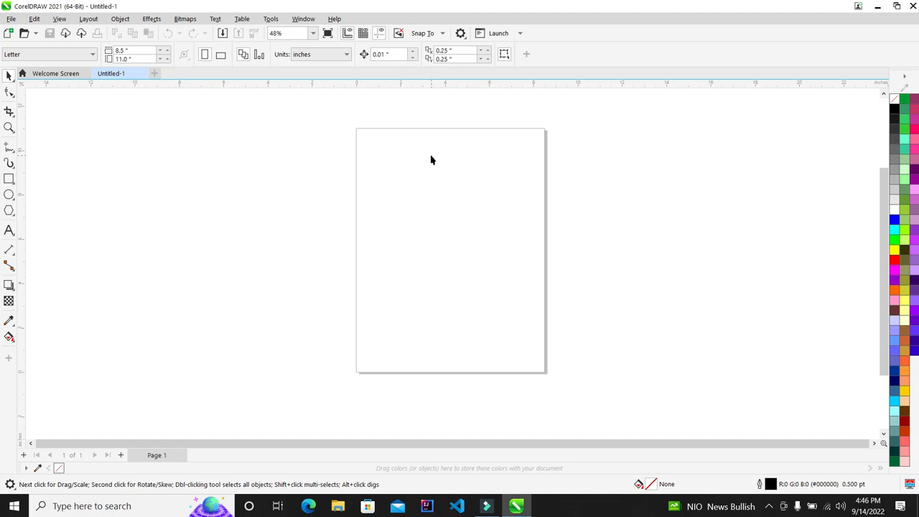
{"action": "scroll", "coordinate": [431, 157], "scroll_direction": "up", "scroll_amount": 1}
{"action": "scroll", "coordinate": [561, 128], "scroll_direction": "up", "scroll_amount": 1}
{"action": "scroll", "coordinate": [363, 156], "scroll_direction": "down", "scroll_amount": 2}
{"action": "scroll", "coordinate": [349, 180], "scroll_direction": "up", "scroll_amount": 1}
{"action": "scroll", "coordinate": [348, 184], "scroll_direction": "down", "scroll_amount": 1}
{"action": "scroll", "coordinate": [340, 239], "scroll_direction": "up", "scroll_amount": 1}
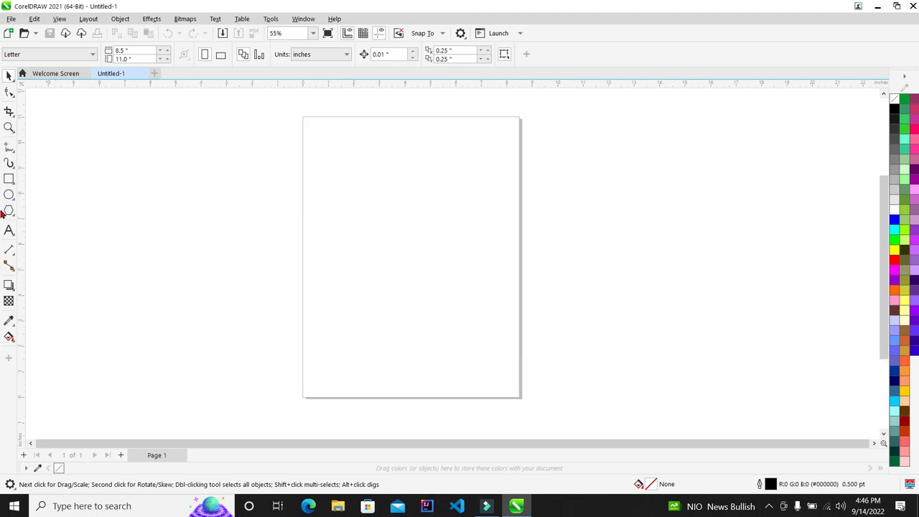
Step: Type the phone number as a text object beside the page
{"action": "left_click", "coordinate": [9, 230]}
{"action": "left_click", "coordinate": [160, 196]}
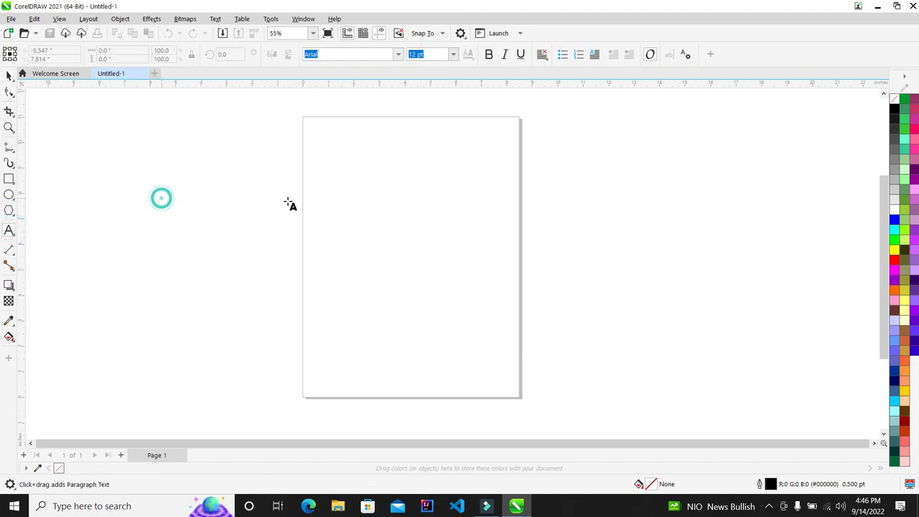
{"action": "type", "text": "-"}
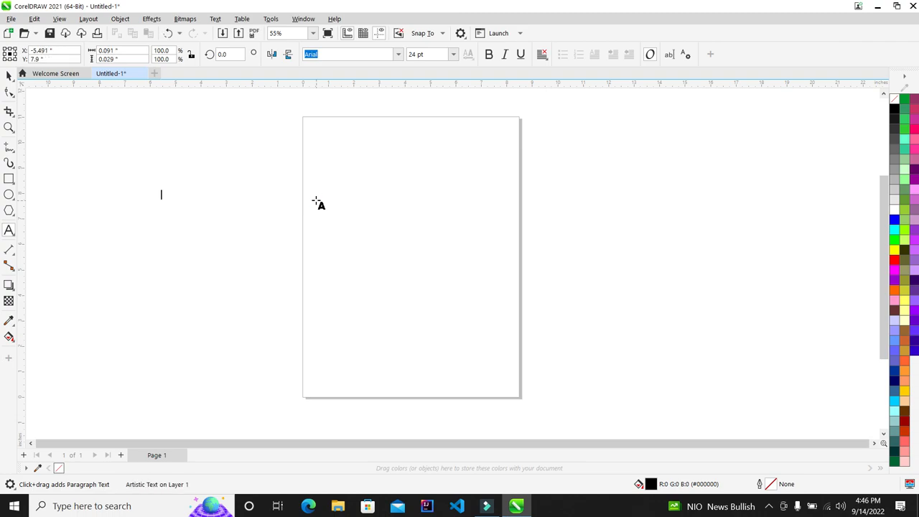
{"action": "scroll", "coordinate": [176, 215], "scroll_direction": "up", "scroll_amount": 3}
{"action": "scroll", "coordinate": [93, 177], "scroll_direction": "up", "scroll_amount": 3}
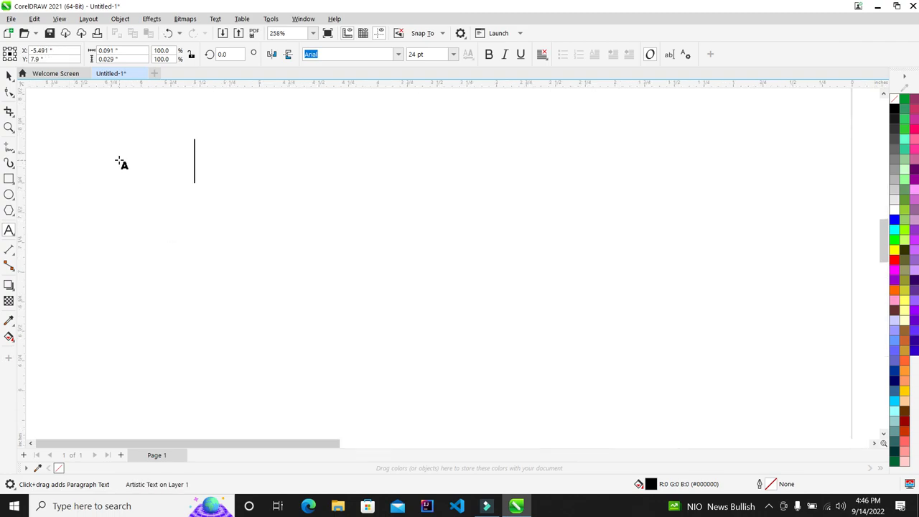
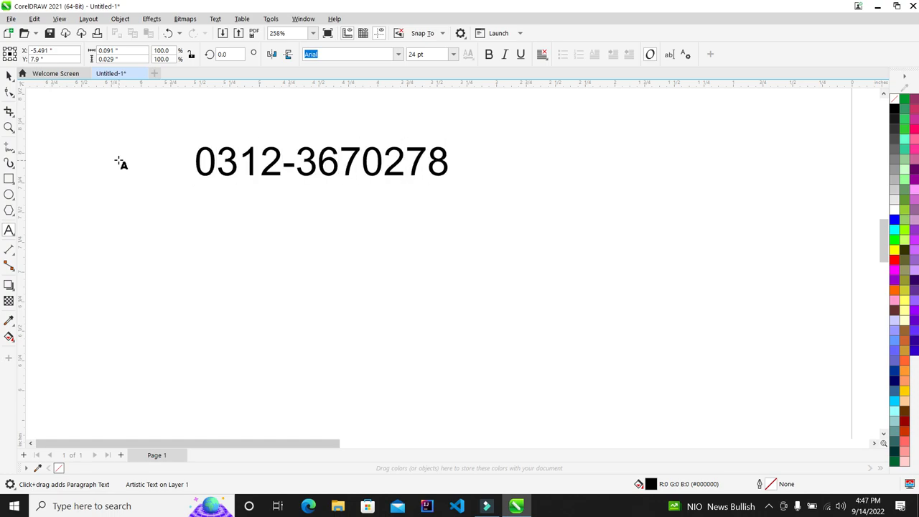
{"action": "scroll", "coordinate": [120, 164], "scroll_direction": "down", "scroll_amount": 2}
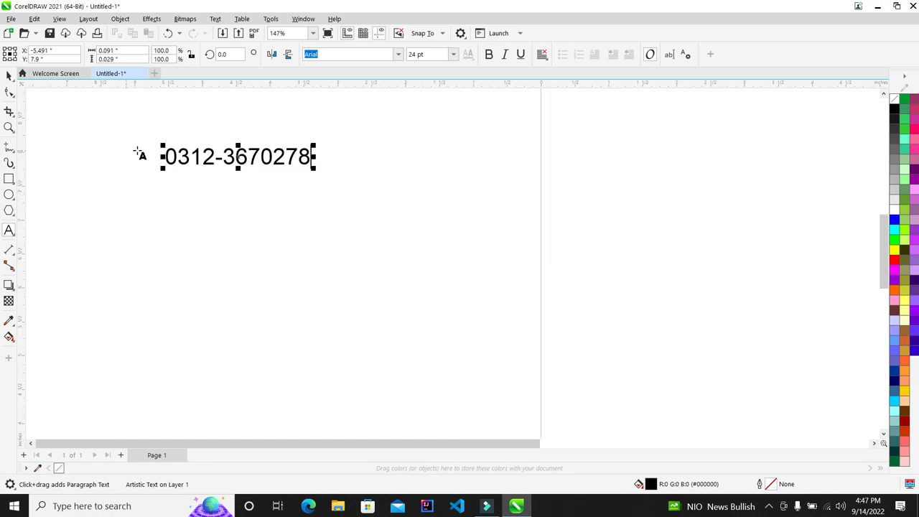
Step: Enlarge the phone-number text and move it to the canvas's top-left
{"action": "left_click_drag", "start_coordinate": [313, 173], "coordinate": [376, 188]}
{"action": "left_click", "coordinate": [464, 240]}
{"action": "scroll", "coordinate": [260, 167], "scroll_direction": "down", "scroll_amount": 4}
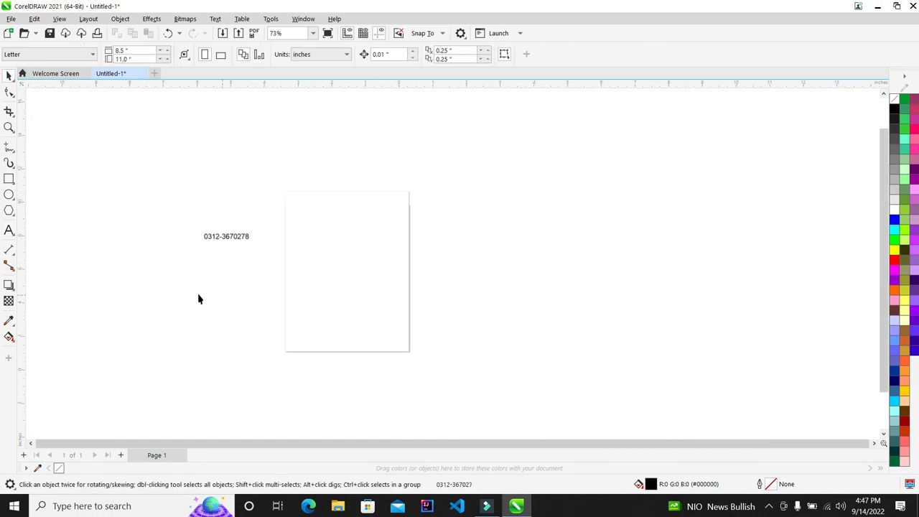
{"action": "scroll", "coordinate": [357, 227], "scroll_direction": "up", "scroll_amount": 1}
{"action": "scroll", "coordinate": [328, 274], "scroll_direction": "down", "scroll_amount": 1}
{"action": "scroll", "coordinate": [326, 323], "scroll_direction": "up", "scroll_amount": 1}
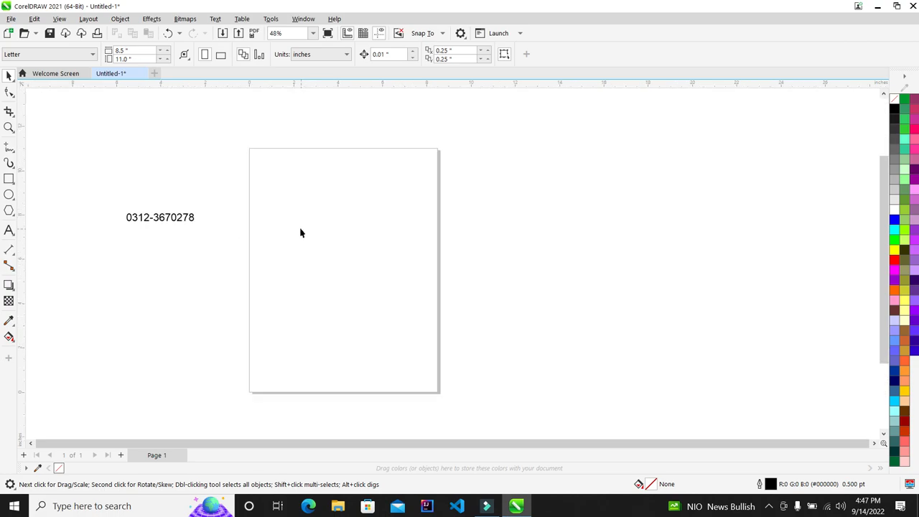
{"action": "scroll", "coordinate": [236, 271], "scroll_direction": "up", "scroll_amount": 1}
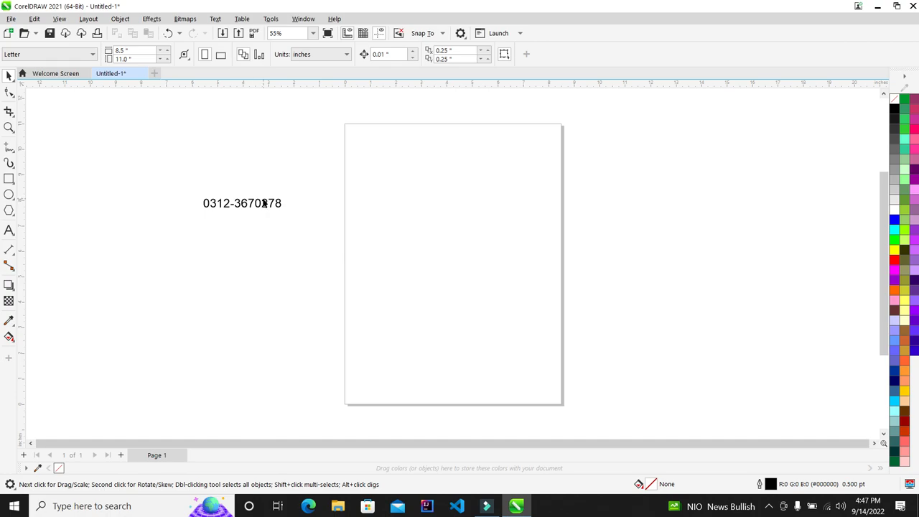
{"action": "left_click_drag", "start_coordinate": [323, 170], "coordinate": [135, 258]}
{"action": "left_click_drag", "start_coordinate": [260, 206], "coordinate": [100, 119]}
{"action": "left_click", "coordinate": [120, 146]}
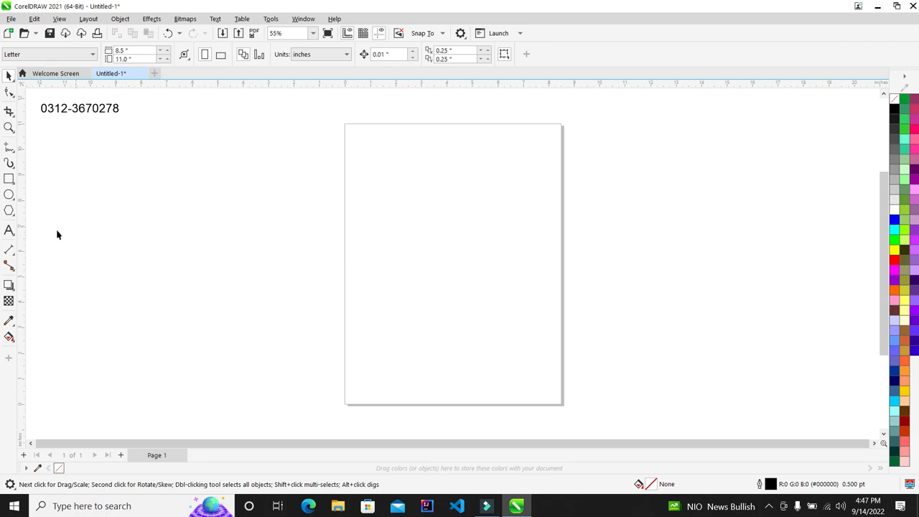
Step: Draw a wide rectangle, about 6.58 × 3.5 inches, on the upper page
{"action": "left_click", "coordinate": [9, 179]}
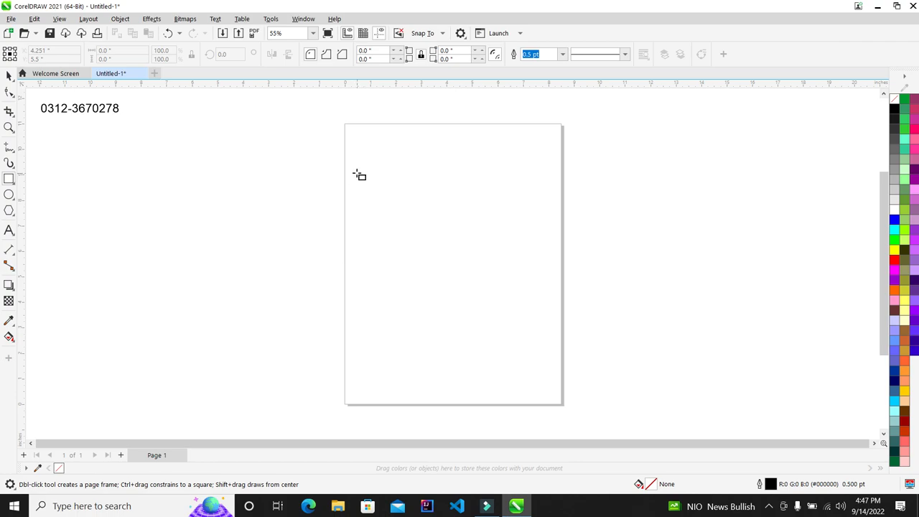
{"action": "left_click_drag", "start_coordinate": [352, 178], "coordinate": [522, 269]}
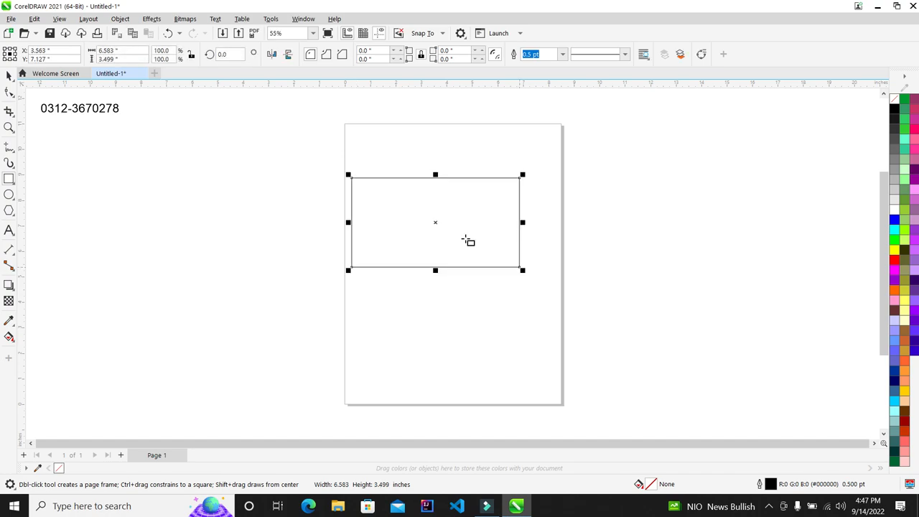
{"action": "scroll", "coordinate": [420, 195], "scroll_direction": "up", "scroll_amount": 1}
{"action": "scroll", "coordinate": [419, 194], "scroll_direction": "down", "scroll_amount": 1}
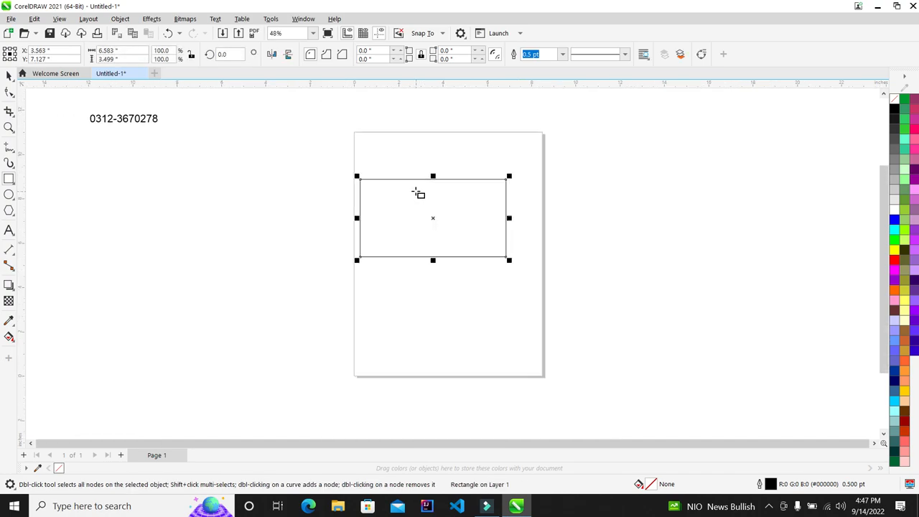
Step: Move the phone number onto the page above the rectangle and make it bold
{"action": "left_click", "coordinate": [13, 76]}
{"action": "left_click_drag", "start_coordinate": [94, 118], "coordinate": [436, 179]}
{"action": "scroll", "coordinate": [454, 168], "scroll_direction": "up", "scroll_amount": 1}
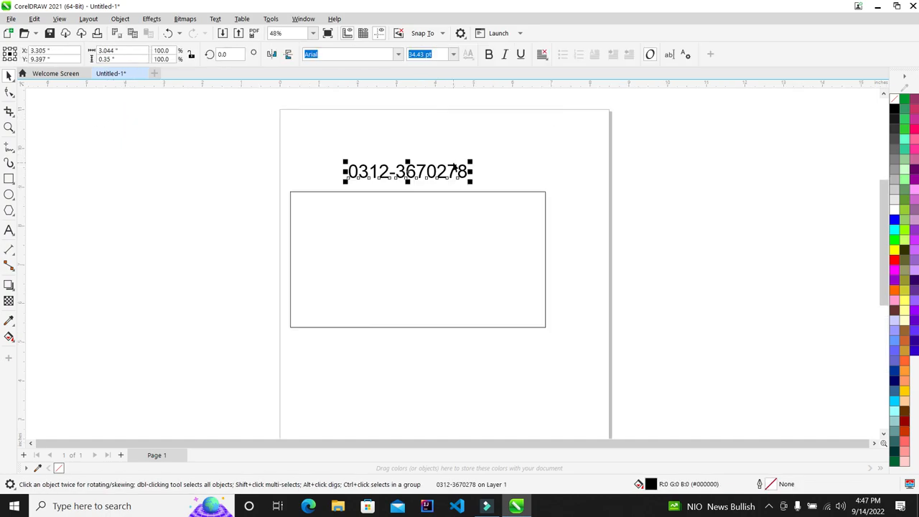
{"action": "left_click", "coordinate": [488, 54]}
{"action": "left_click", "coordinate": [428, 182]}
Step: Centre the rectangle under the text, nudge both slightly right, then select the rectangle
{"action": "left_click_drag", "start_coordinate": [689, 135], "coordinate": [160, 406]}
{"action": "key", "text": "c"}
{"action": "left_click", "coordinate": [573, 296]}
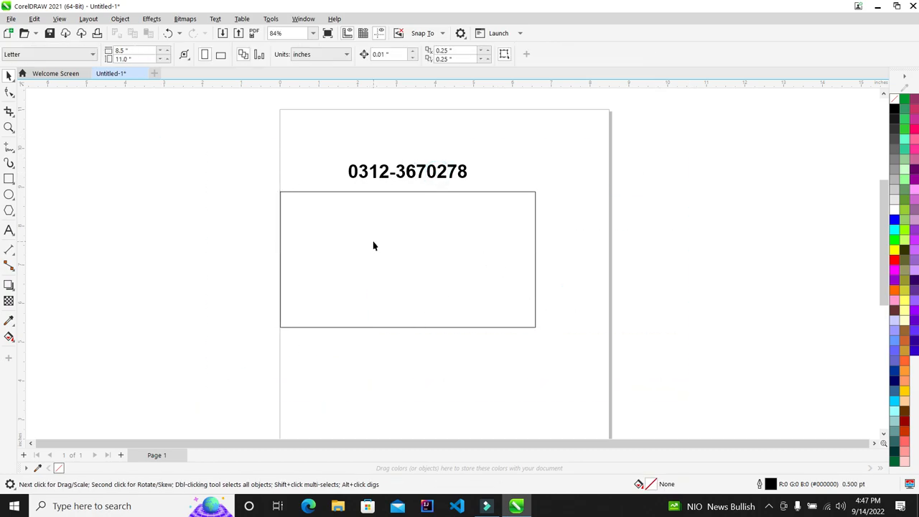
{"action": "left_click_drag", "start_coordinate": [598, 119], "coordinate": [219, 371]}
{"action": "left_click_drag", "start_coordinate": [412, 263], "coordinate": [442, 266]}
{"action": "left_click", "coordinate": [578, 231]}
{"action": "scroll", "coordinate": [445, 215], "scroll_direction": "up", "scroll_amount": 2}
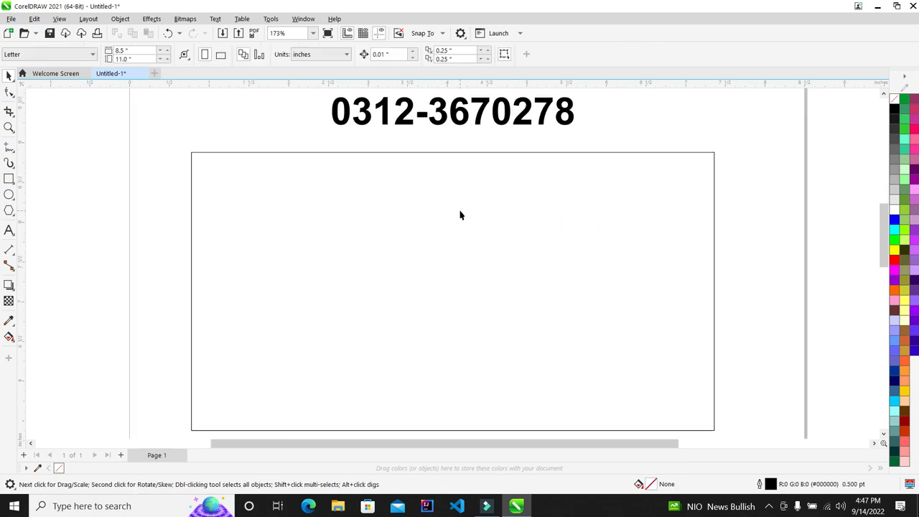
{"action": "left_click", "coordinate": [460, 212]}
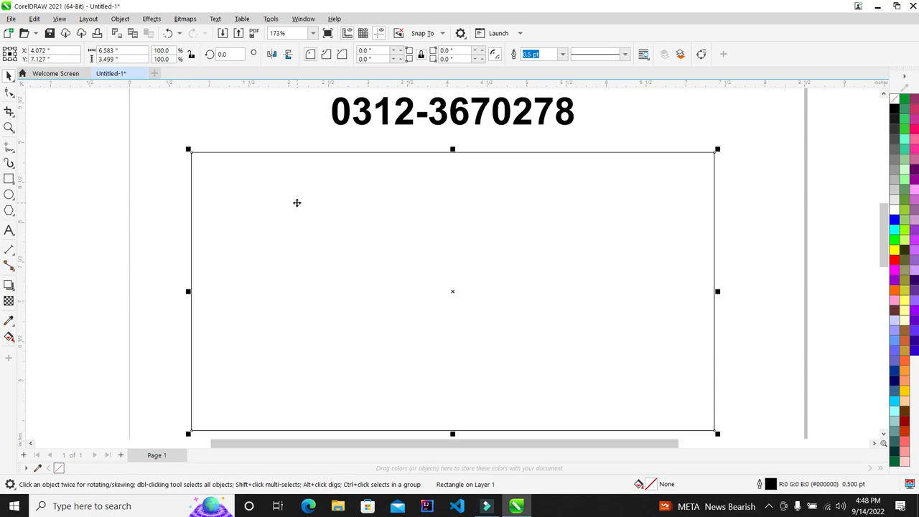
Step: Open the rectangle's Edit Fill settings with F11 and reposition the dialog over the rectangle
{"action": "key", "text": "F11"}
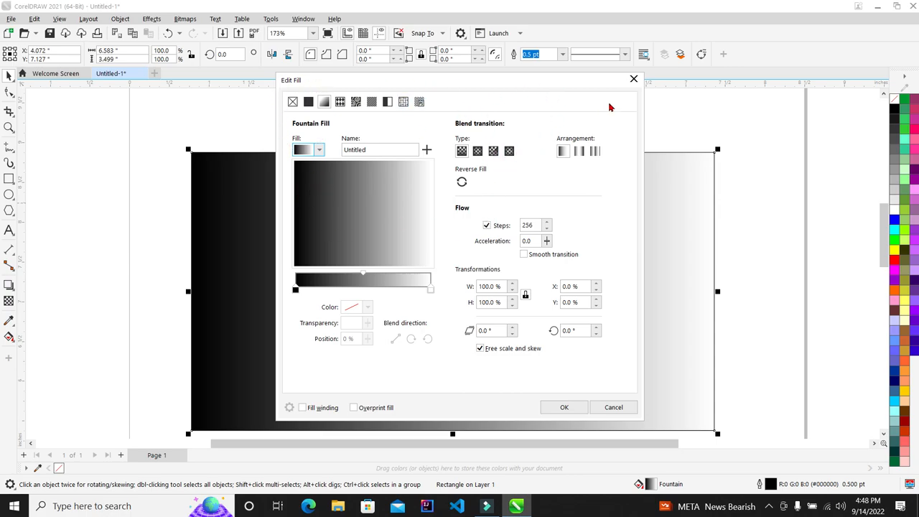
{"action": "left_click", "coordinate": [632, 80]}
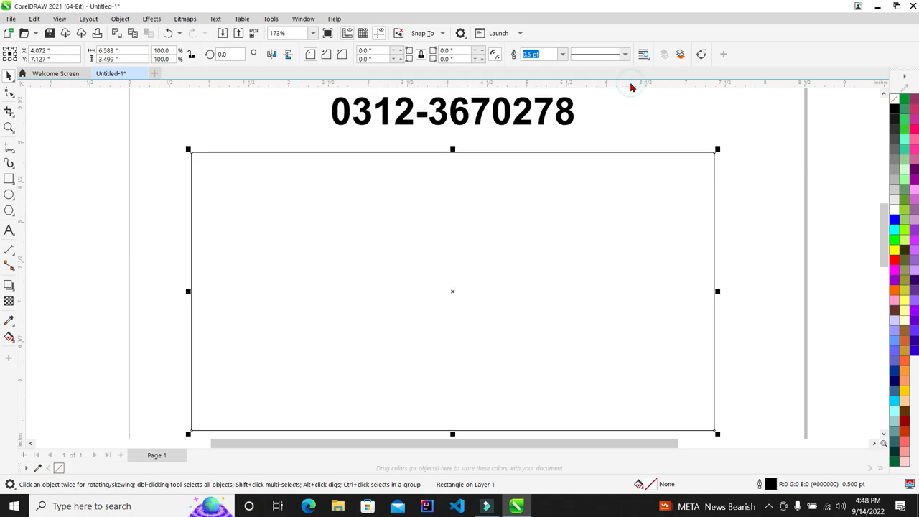
{"action": "key", "text": "F11"}
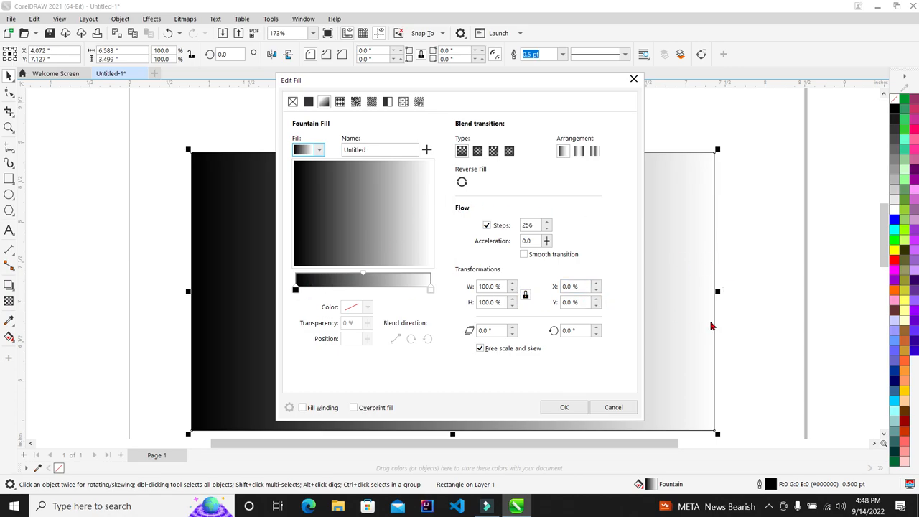
{"action": "left_click", "coordinate": [633, 78]}
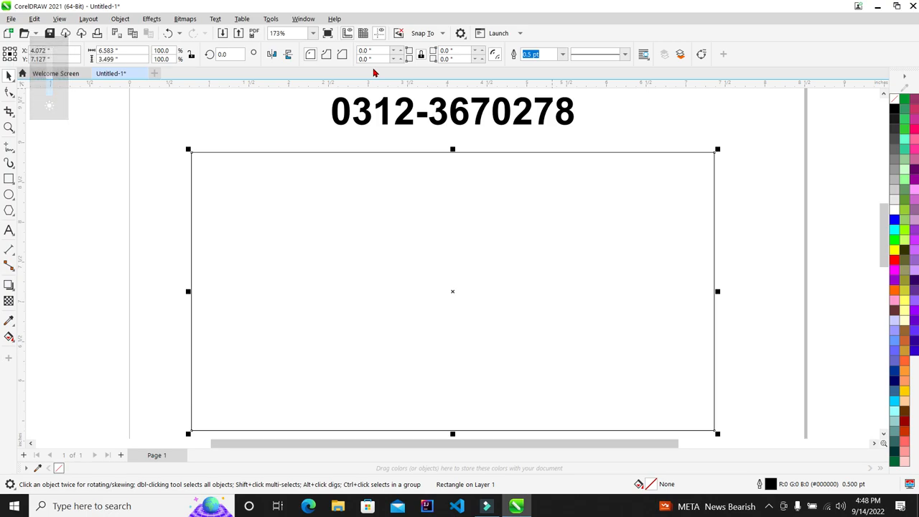
{"action": "key", "text": "XF86MonBrightnessUp"}
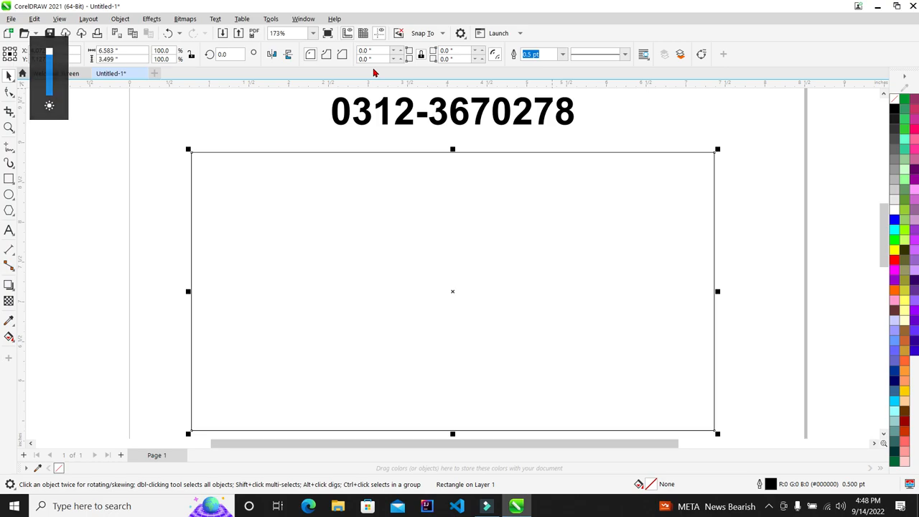
{"action": "key", "text": "F11"}
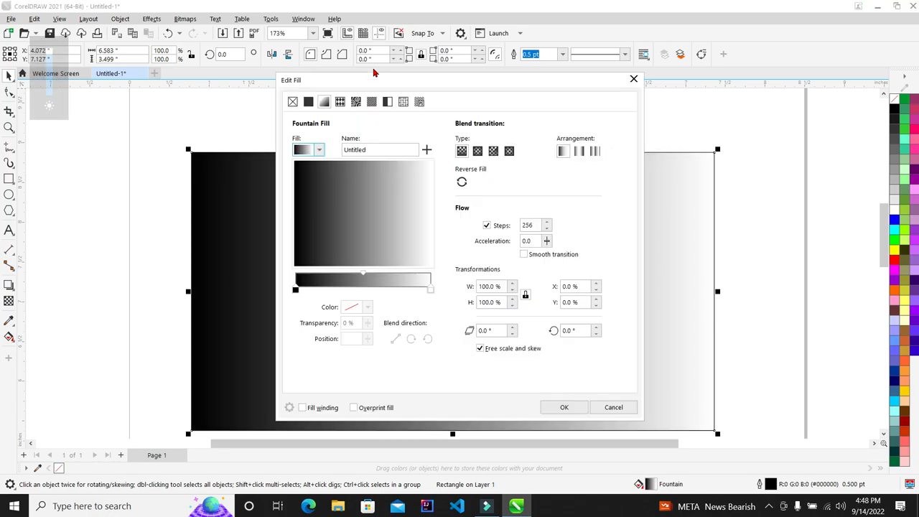
{"action": "left_click", "coordinate": [295, 290]}
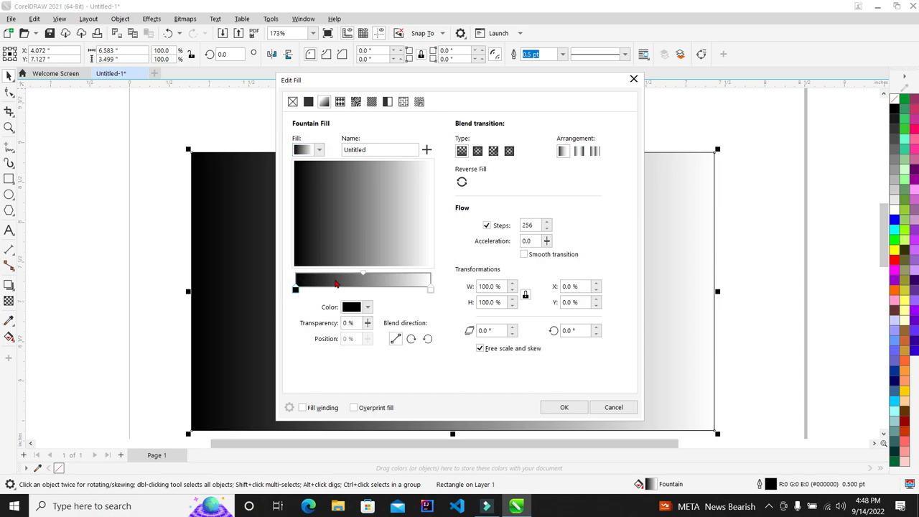
{"action": "left_click_drag", "start_coordinate": [525, 87], "coordinate": [529, 62]}
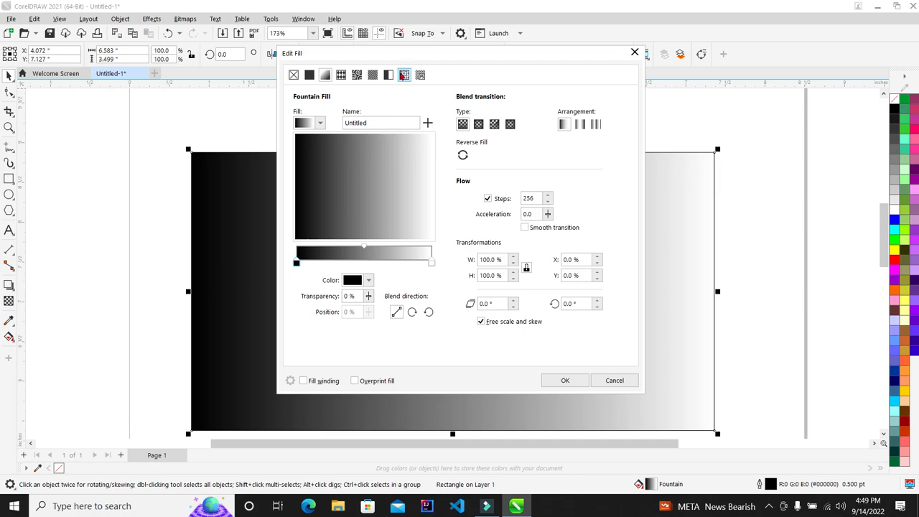
{"action": "left_click_drag", "start_coordinate": [435, 62], "coordinate": [835, 24]}
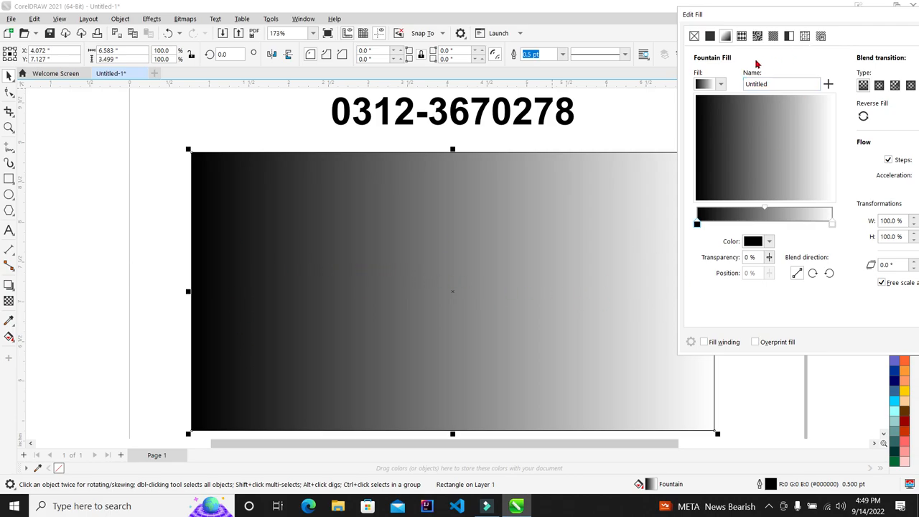
{"action": "left_click_drag", "start_coordinate": [754, 15], "coordinate": [332, 72]}
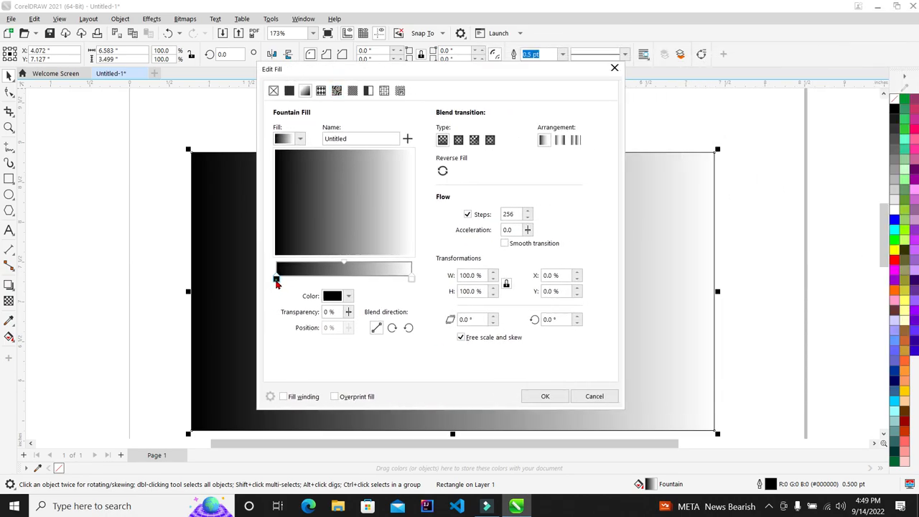
Step: Change the gradient's white end to red and apply the black-to-red fill
{"action": "left_click", "coordinate": [411, 281]}
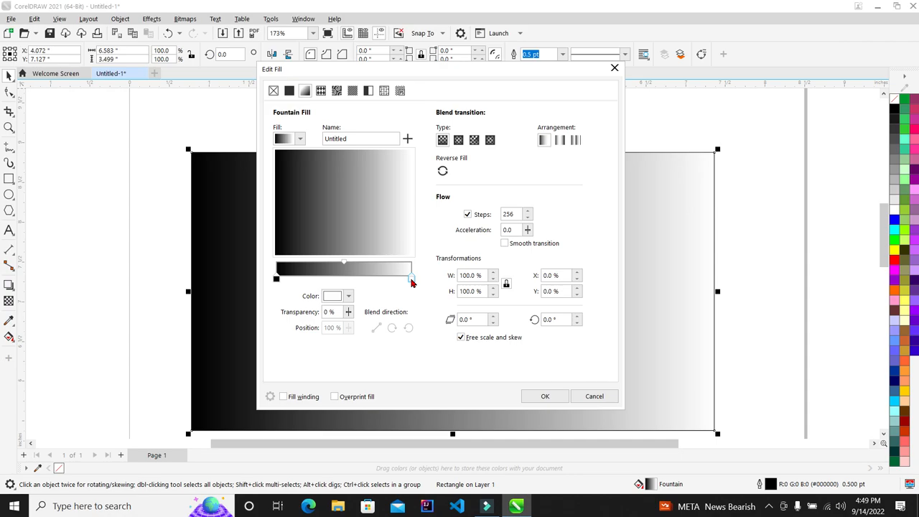
{"action": "left_click", "coordinate": [411, 281]}
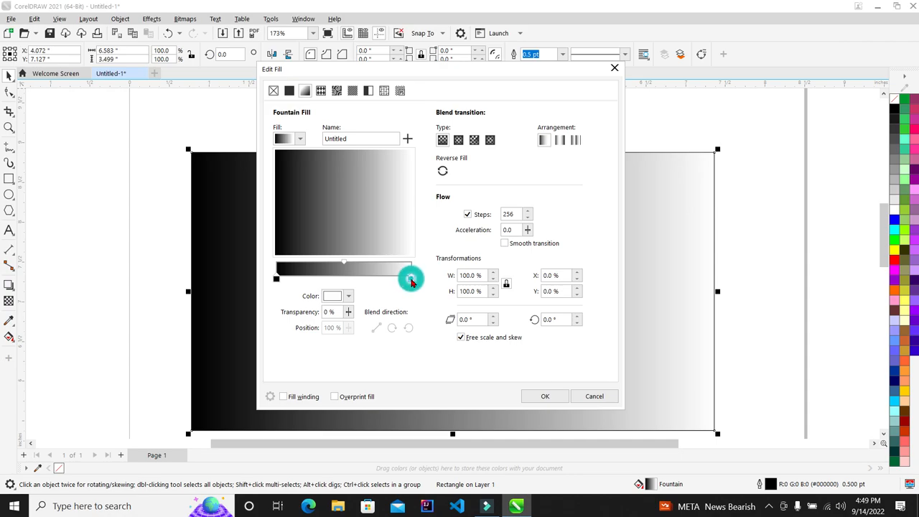
{"action": "left_click", "coordinate": [347, 296]}
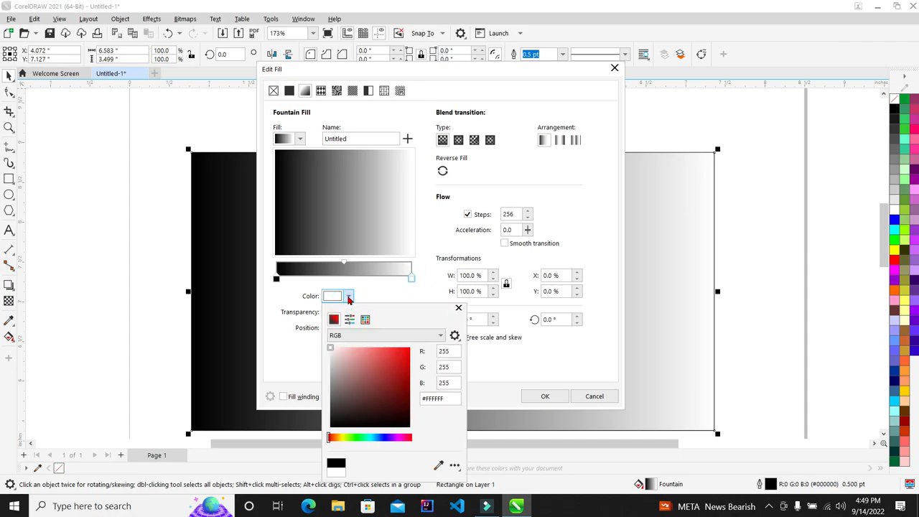
{"action": "left_click", "coordinate": [379, 363]}
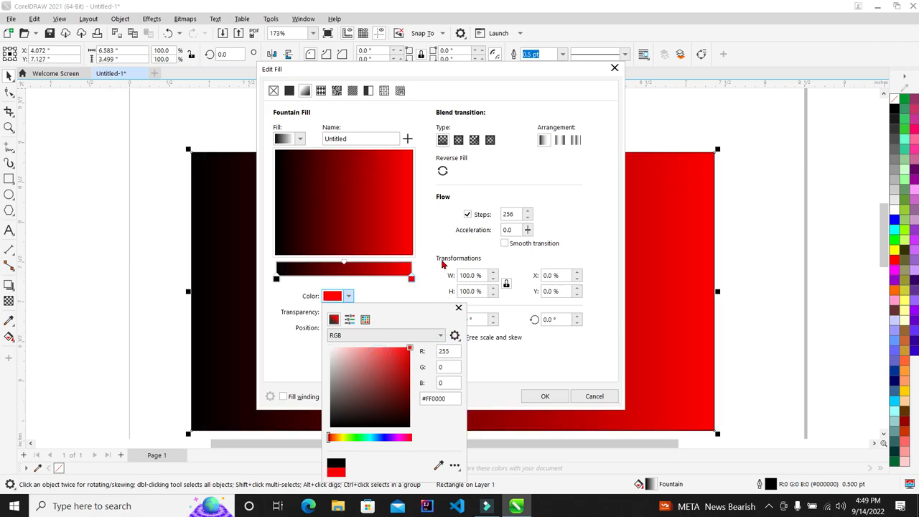
{"action": "left_click", "coordinate": [442, 261]}
{"action": "left_click", "coordinate": [544, 396]}
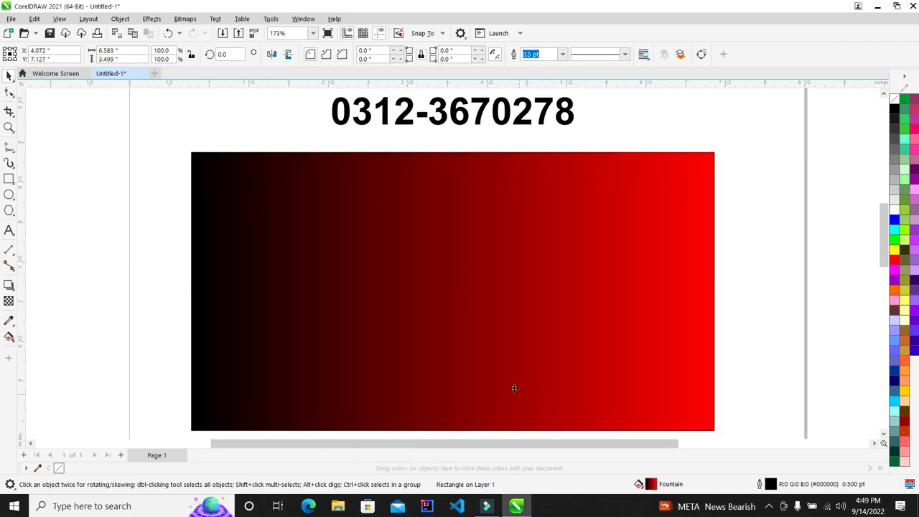
{"action": "scroll", "coordinate": [467, 359], "scroll_direction": "down", "scroll_amount": 2}
{"action": "scroll", "coordinate": [481, 364], "scroll_direction": "up", "scroll_amount": 1}
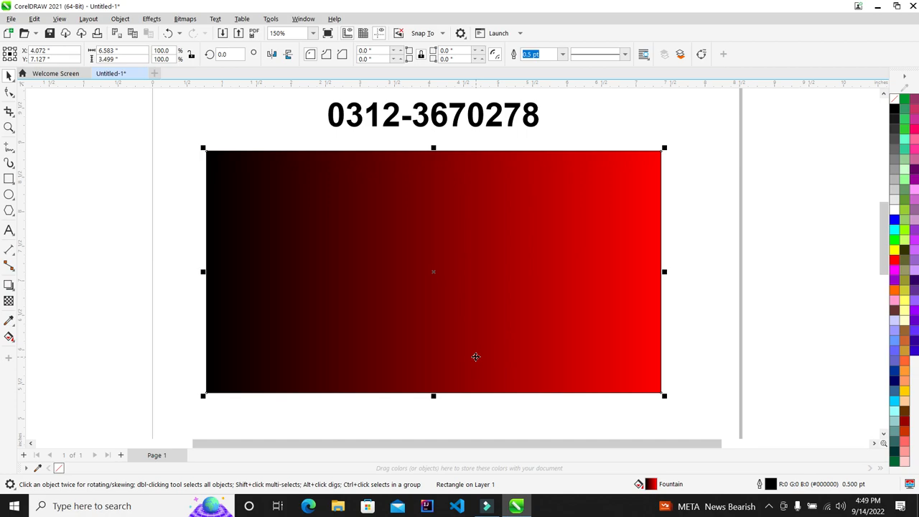
Step: Recolour the gradient to run from yellow-green at the start to green at the end
{"action": "key", "text": "F11"}
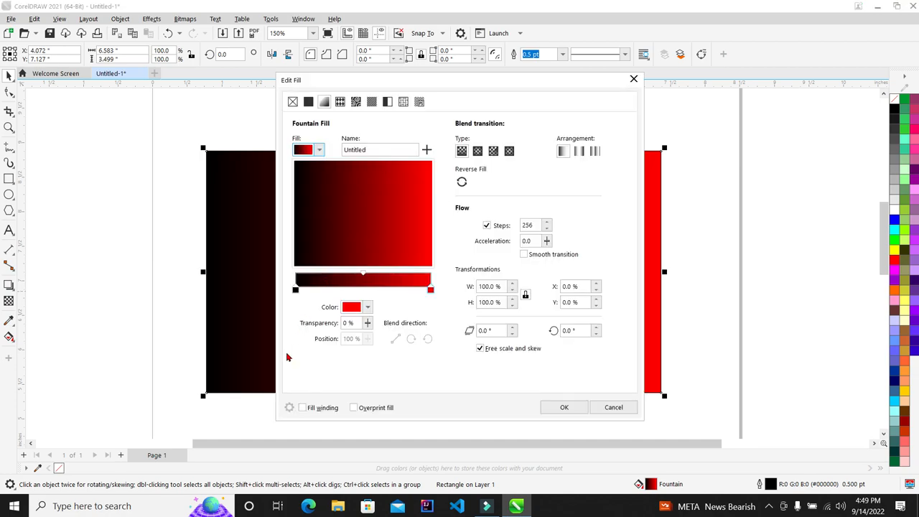
{"action": "left_click", "coordinate": [295, 289]}
{"action": "left_click", "coordinate": [366, 308]}
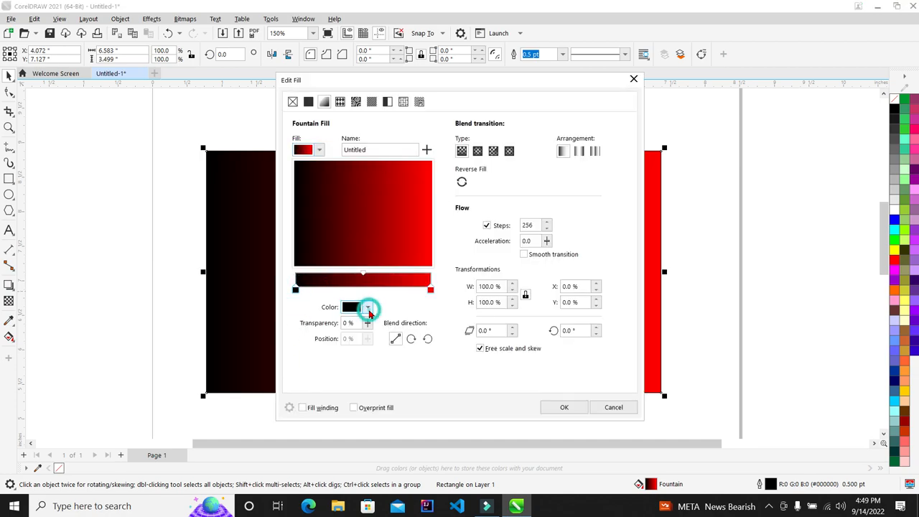
{"action": "left_click", "coordinate": [358, 448]}
{"action": "left_click_drag", "start_coordinate": [415, 382], "coordinate": [464, 339]}
{"action": "left_click_drag", "start_coordinate": [358, 450], "coordinate": [363, 454]}
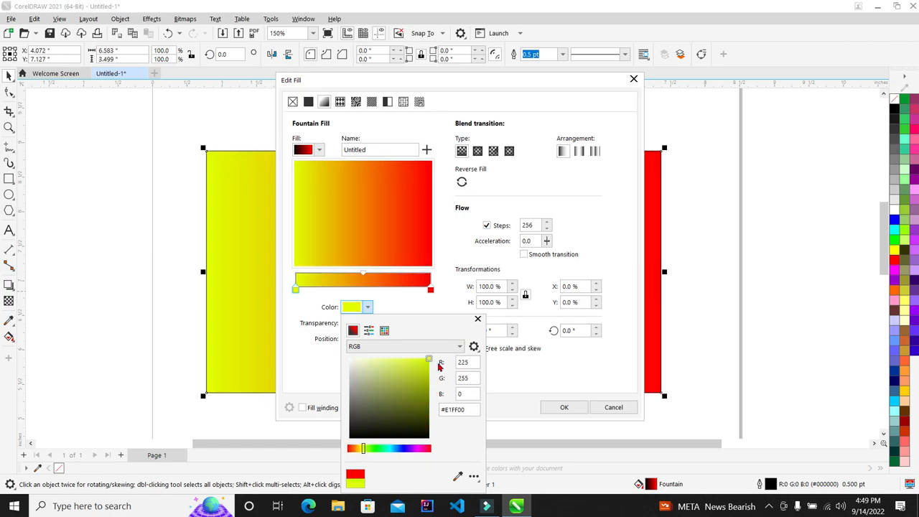
{"action": "left_click", "coordinate": [403, 302]}
{"action": "left_click", "coordinate": [430, 290]}
{"action": "left_click", "coordinate": [367, 306]}
{"action": "mouse_move", "coordinate": [386, 450]}
{"action": "left_mouse_down"}
{"action": "mouse_move", "coordinate": [362, 448]}
{"action": "mouse_move", "coordinate": [374, 448]}
{"action": "left_mouse_up"}
{"action": "left_click", "coordinate": [366, 147]}
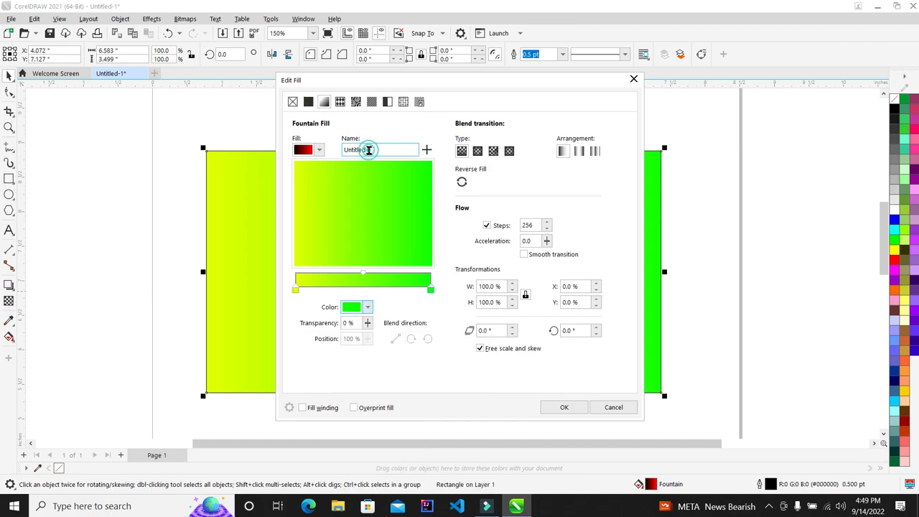
Step: Switch to a uniform fill and choose PANTONE 390 C from the PANTONE palettes
{"action": "left_click", "coordinate": [310, 101]}
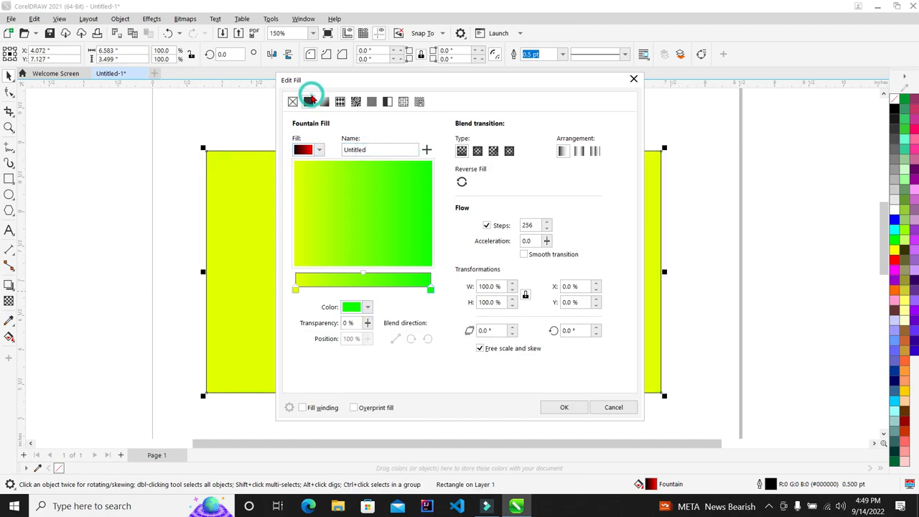
{"action": "left_click", "coordinate": [431, 174]}
{"action": "left_click", "coordinate": [364, 138]}
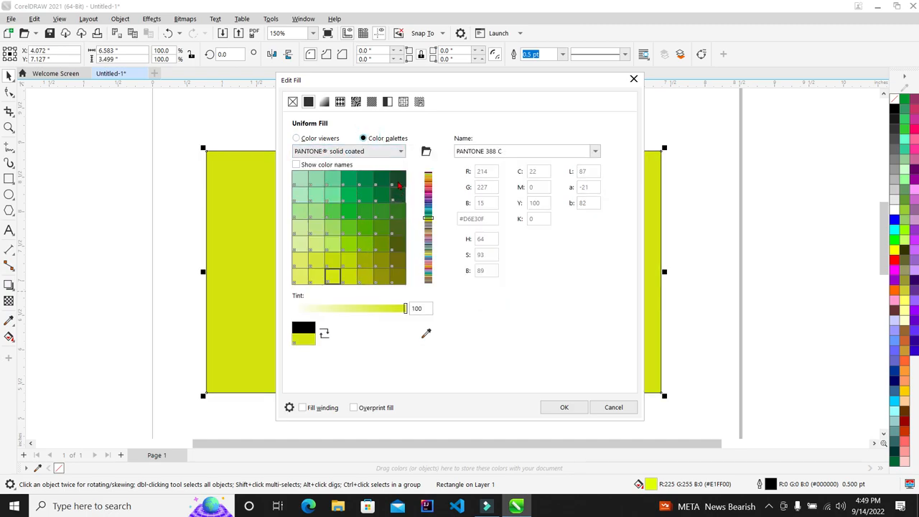
{"action": "left_click", "coordinate": [364, 276]}
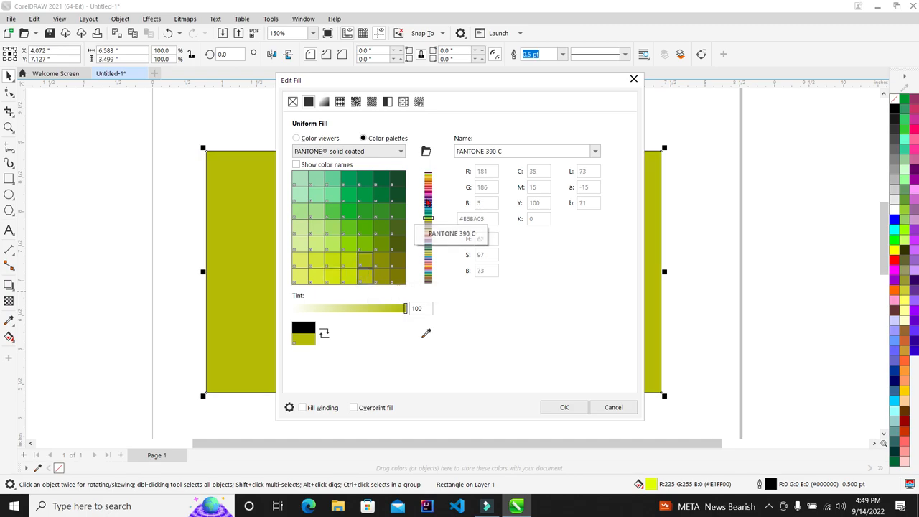
{"action": "left_click", "coordinate": [324, 102]}
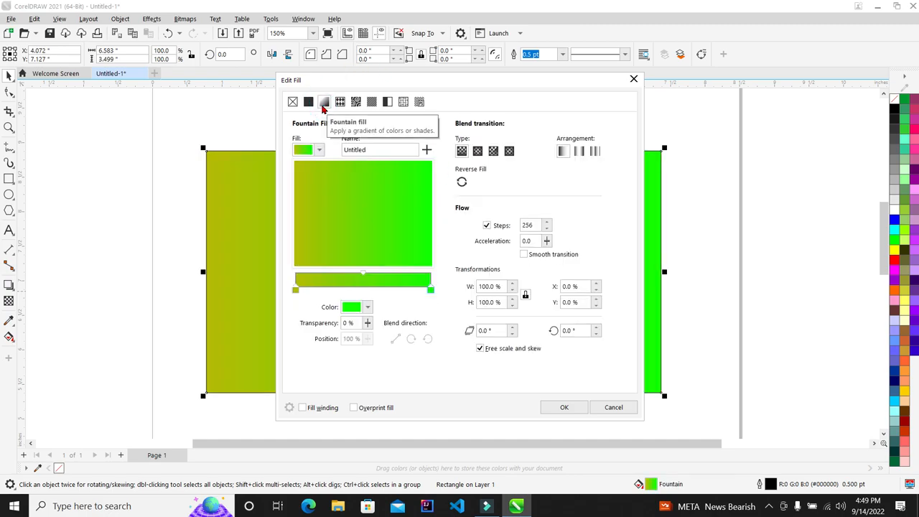
{"action": "left_click", "coordinate": [308, 101]}
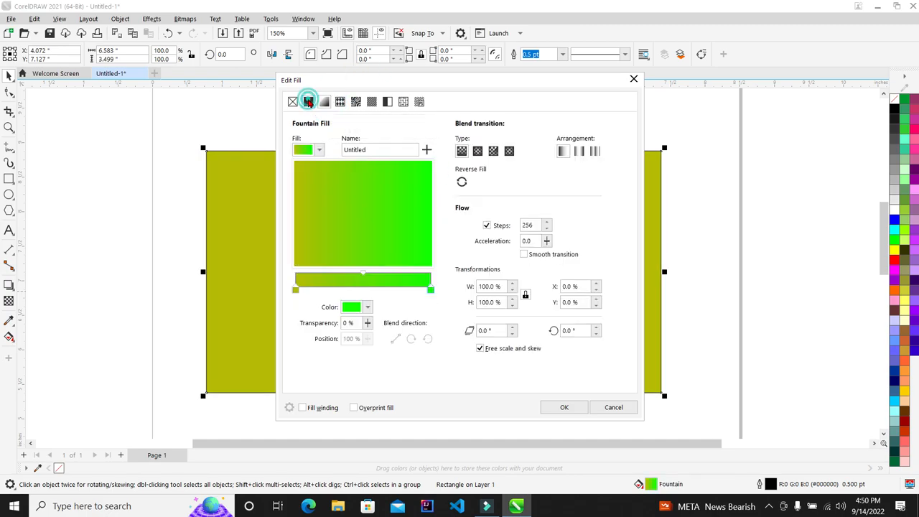
Step: Pick purple PANTONE 526 C from the palette swatches
{"action": "left_click_drag", "start_coordinate": [461, 85], "coordinate": [829, 85]}
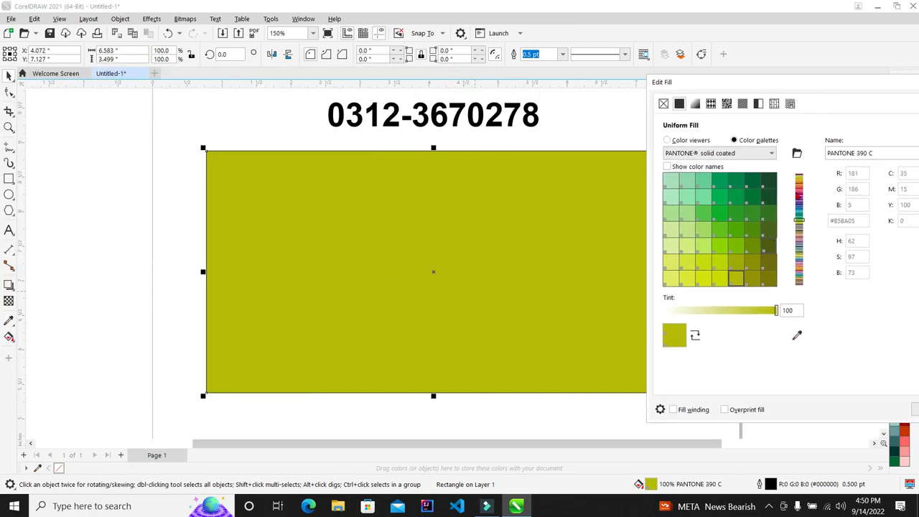
{"action": "left_click", "coordinate": [799, 247]}
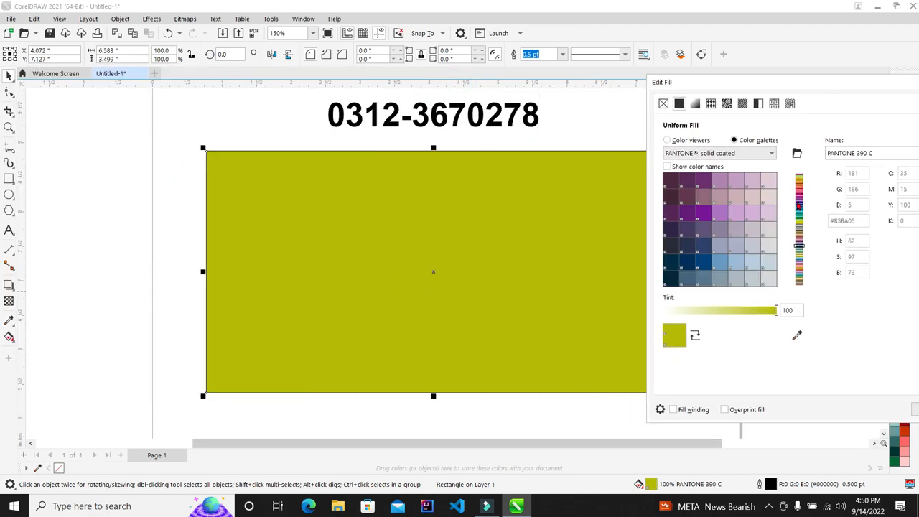
{"action": "left_click", "coordinate": [687, 213]}
{"action": "left_click_drag", "start_coordinate": [715, 86], "coordinate": [578, 92]}
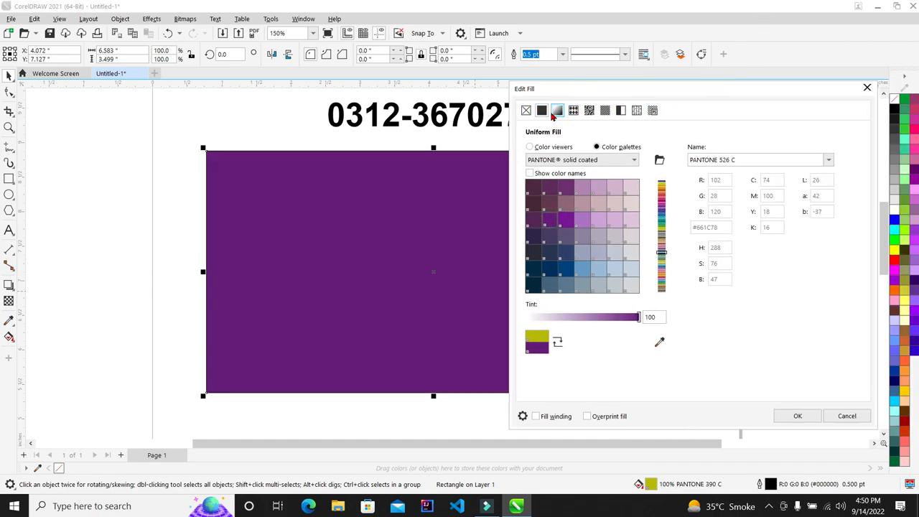
Step: Preview bokeh, brick, hatch, dot, texture and Archimedes PostScript fills, then return to Fountain Fill
{"action": "left_click", "coordinate": [557, 111]}
{"action": "left_click", "coordinate": [588, 110]}
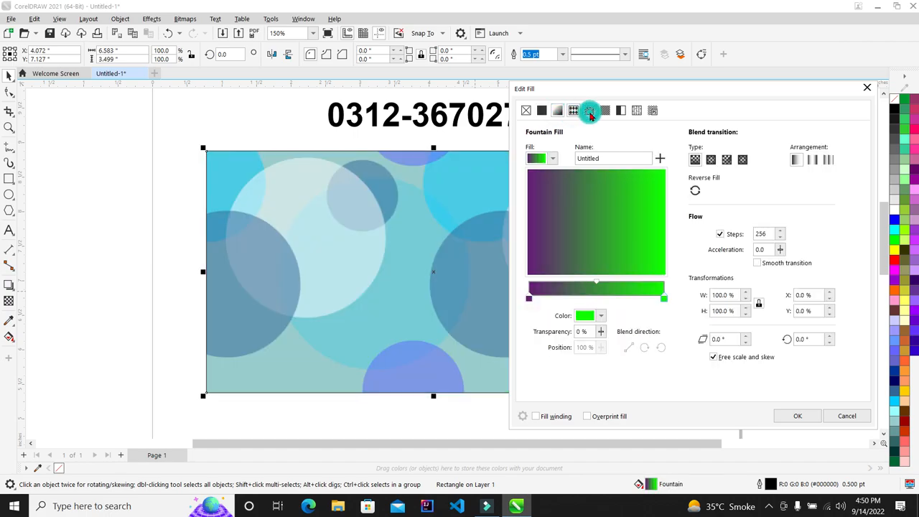
{"action": "left_click", "coordinate": [605, 111]}
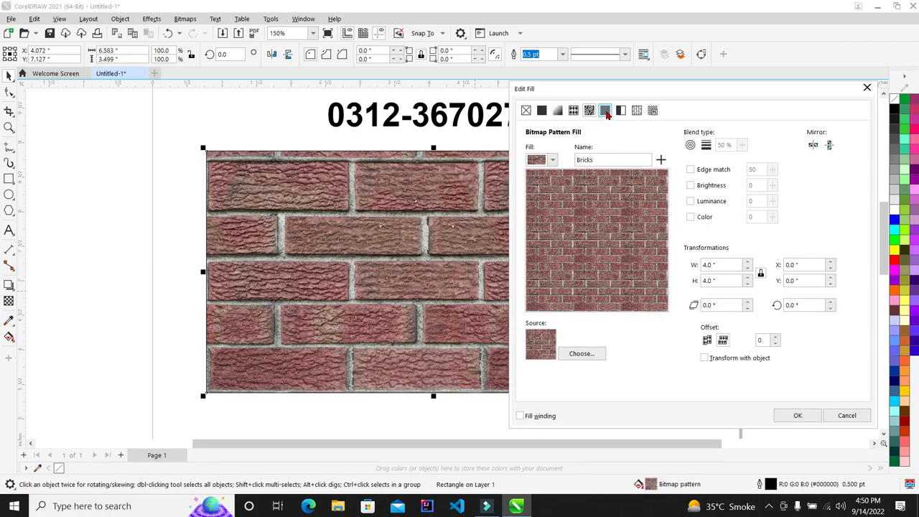
{"action": "left_click", "coordinate": [605, 111]}
{"action": "left_click", "coordinate": [621, 110]}
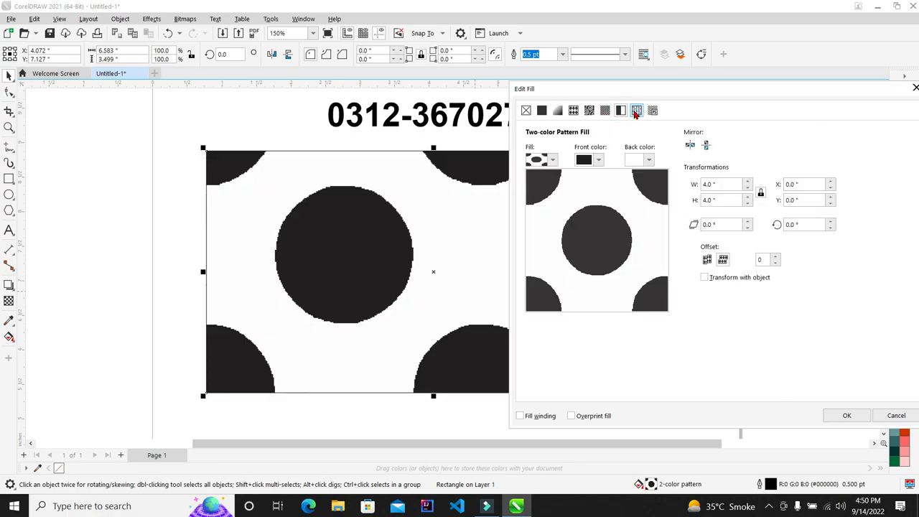
{"action": "left_click", "coordinate": [635, 110]}
{"action": "left_click", "coordinate": [652, 109]}
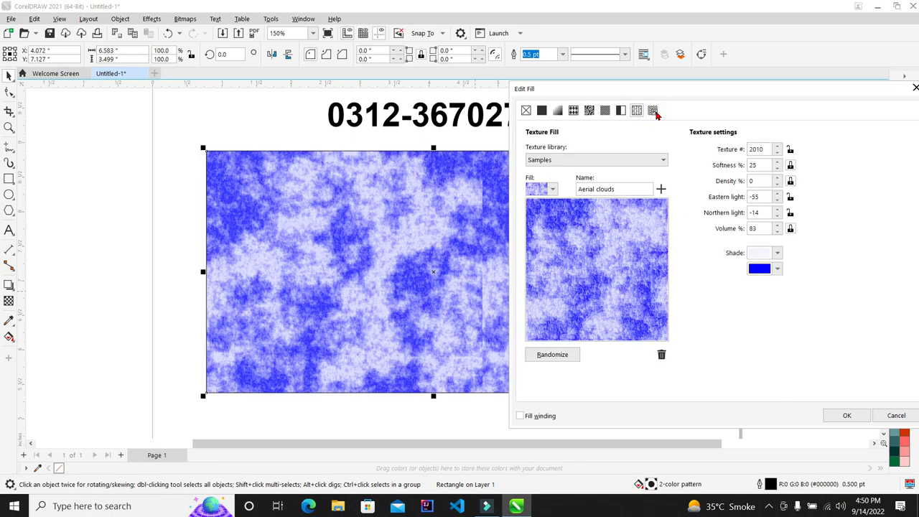
{"action": "left_click", "coordinate": [558, 111]}
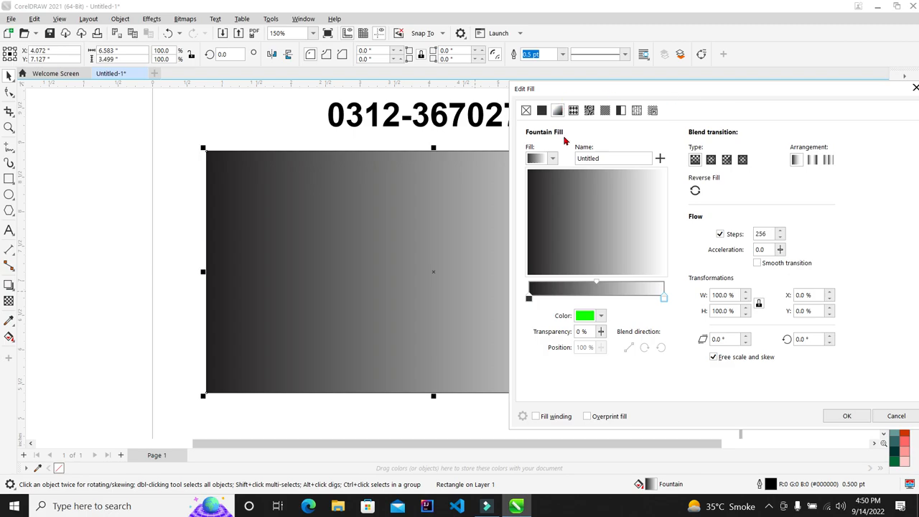
Step: Move the Edit Fill dialog left and check the gradient's start colour without changing it
{"action": "left_click_drag", "start_coordinate": [662, 94], "coordinate": [534, 94]}
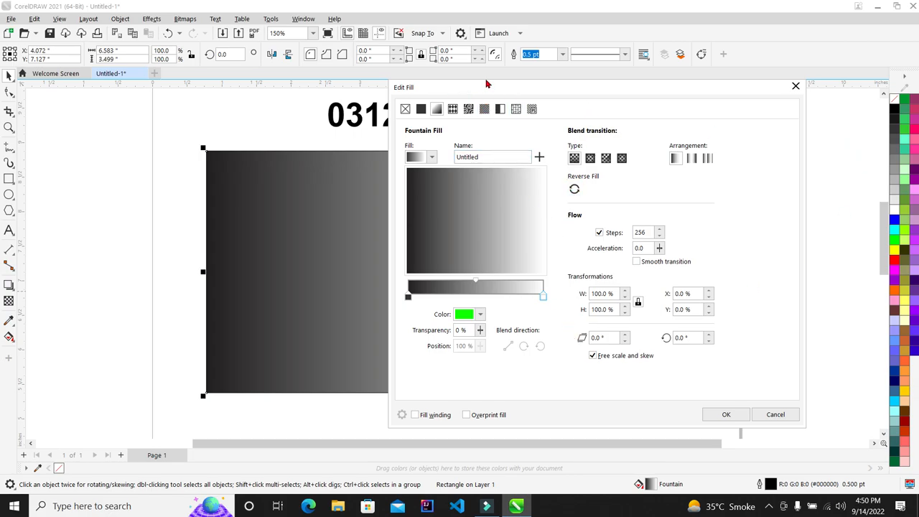
{"action": "left_click", "coordinate": [408, 296]}
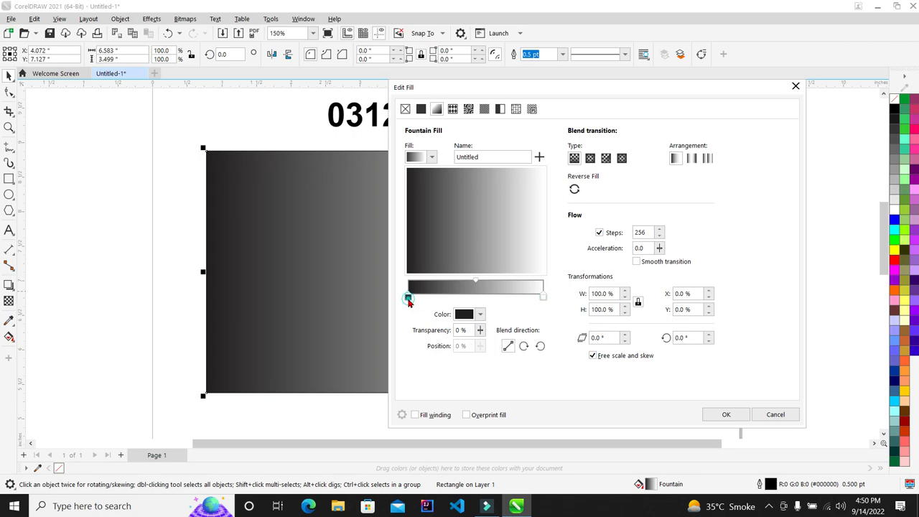
{"action": "left_click", "coordinate": [479, 315]}
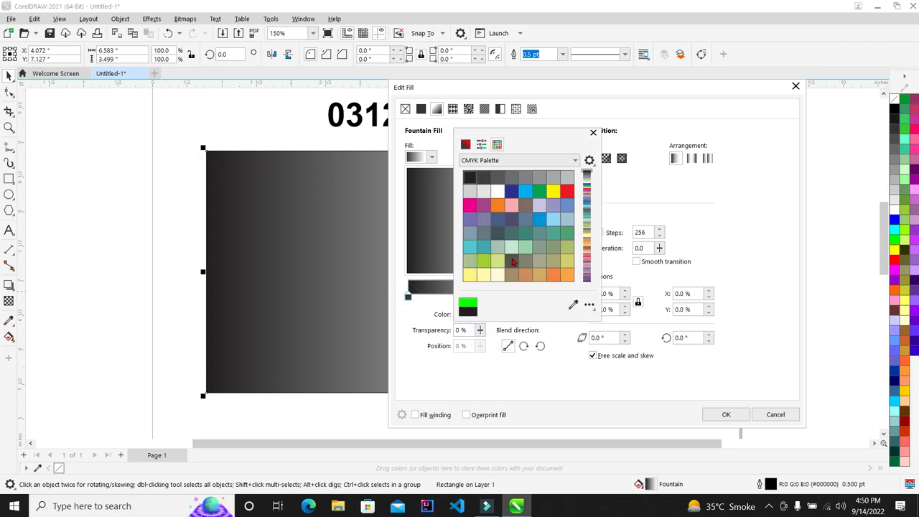
{"action": "left_click", "coordinate": [419, 302]}
Step: Set the gradient's right stop to deep blue, then switch to a solid uniform fill
{"action": "left_click", "coordinate": [540, 296]}
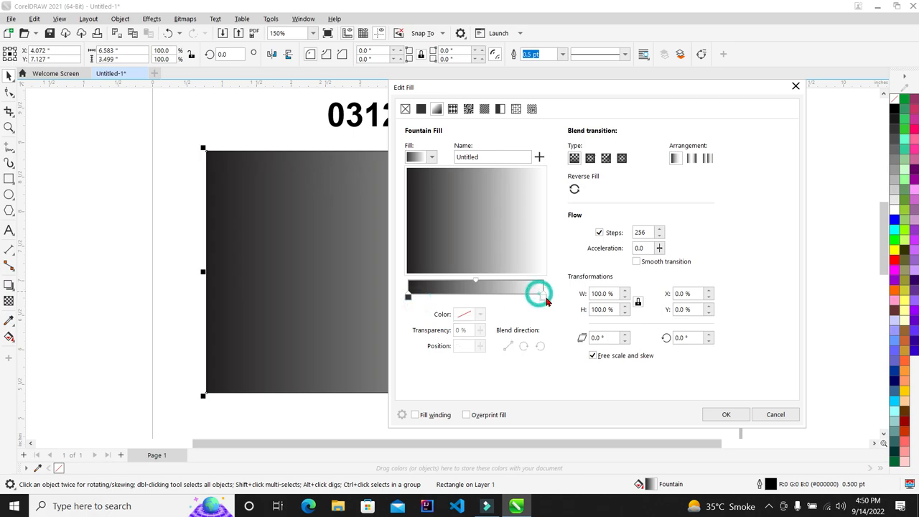
{"action": "left_click", "coordinate": [480, 313]}
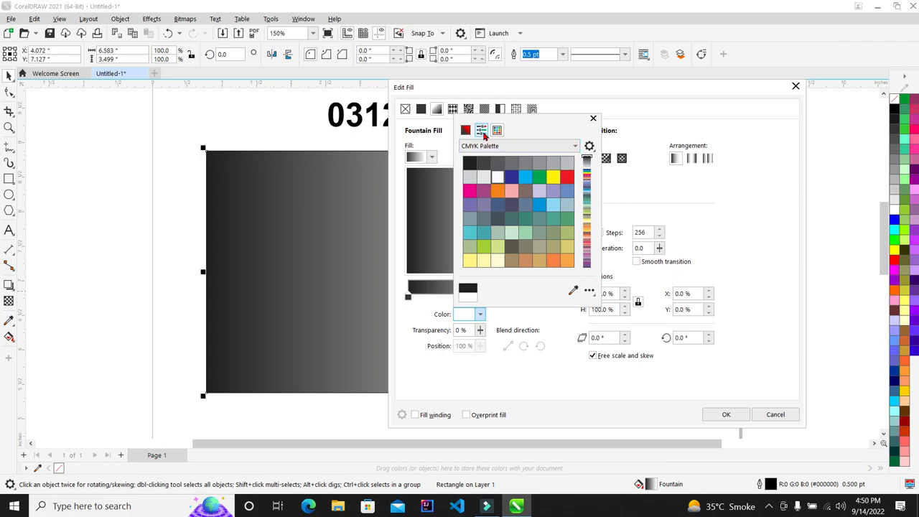
{"action": "left_click", "coordinate": [481, 130]}
{"action": "left_click", "coordinate": [465, 130]}
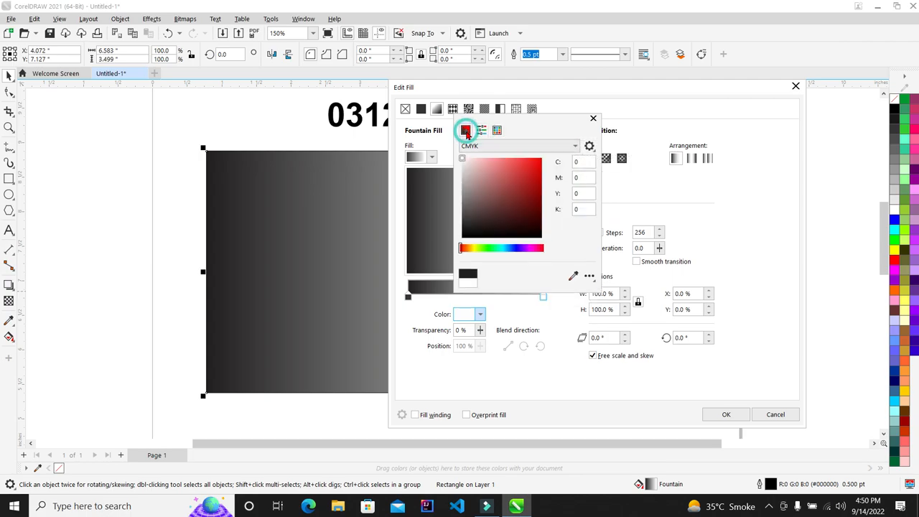
{"action": "left_click", "coordinate": [515, 248]}
{"action": "left_click", "coordinate": [504, 190]}
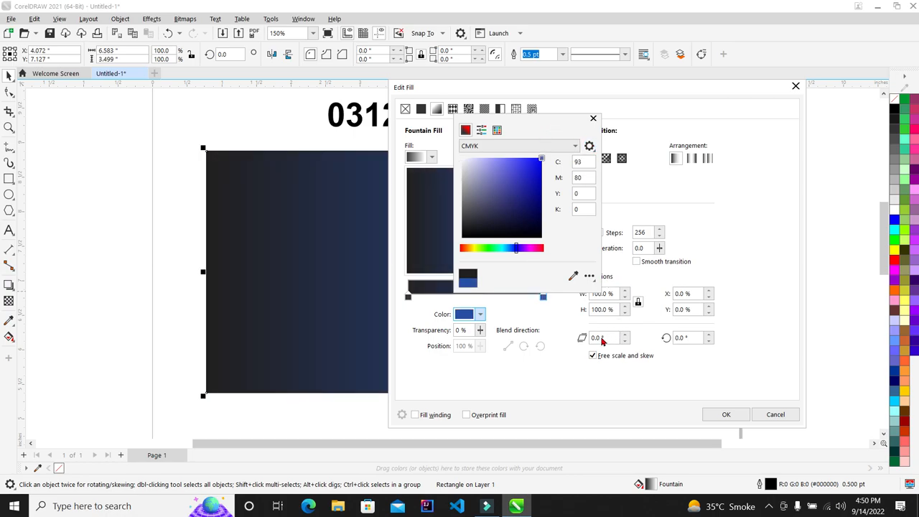
{"action": "left_click", "coordinate": [538, 354]}
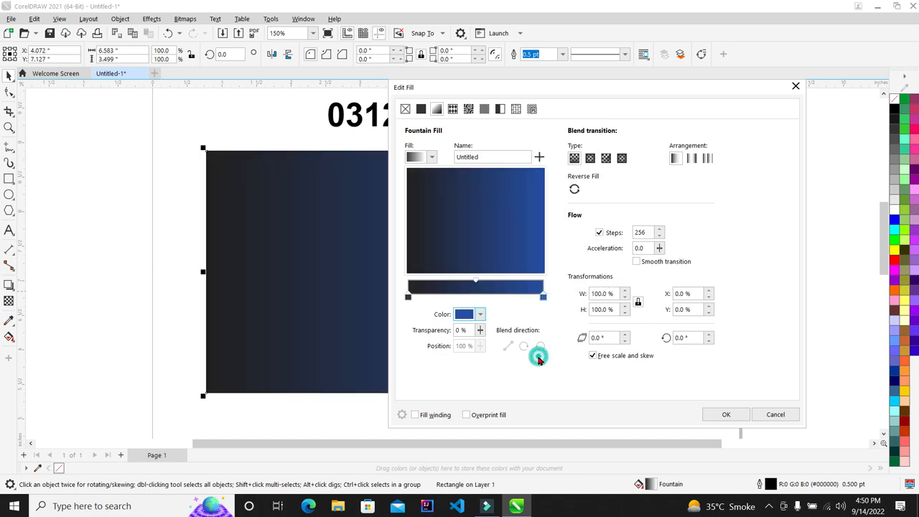
{"action": "left_click", "coordinate": [422, 111]}
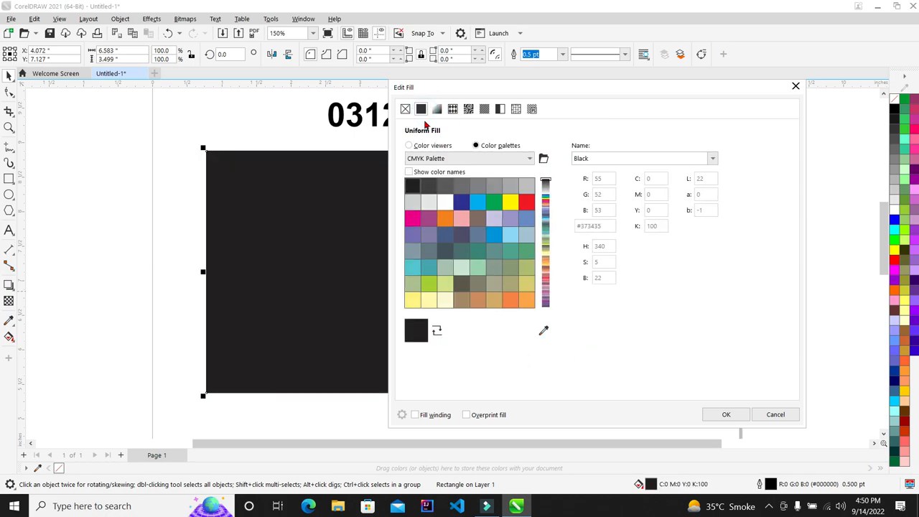
Step: Make the solid fill Desert Blue, then switch back to a fountain fill
{"action": "left_click", "coordinate": [476, 238]}
{"action": "left_click_drag", "start_coordinate": [527, 94], "coordinate": [548, 78]}
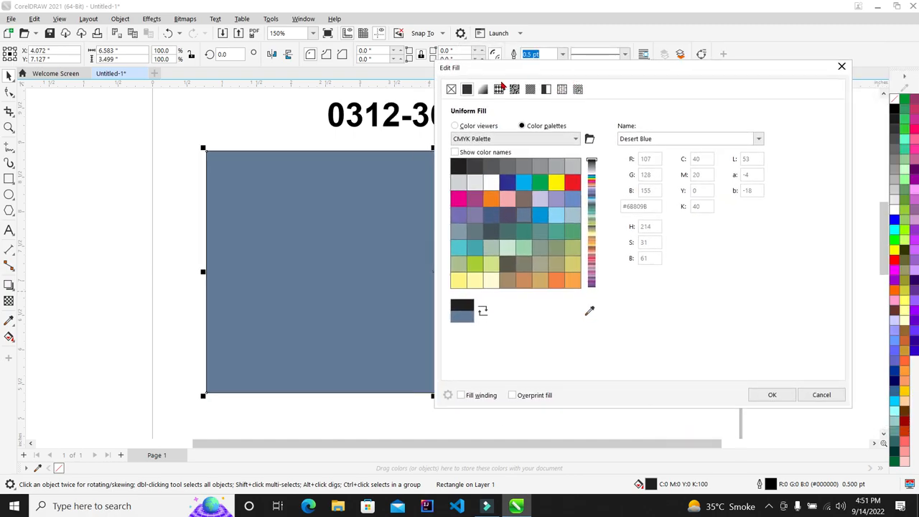
{"action": "left_click", "coordinate": [482, 89]}
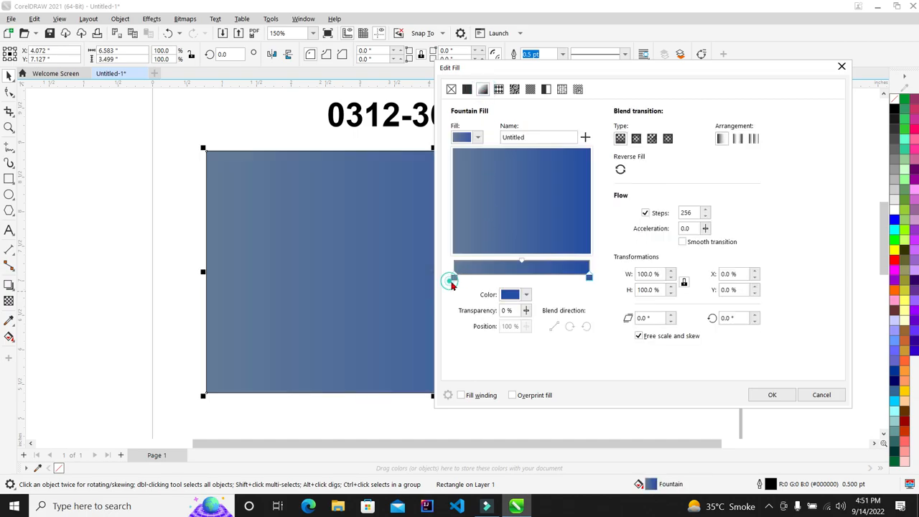
Step: Set the gradient's left stop to black and its right stop to yellow
{"action": "left_click", "coordinate": [588, 276]}
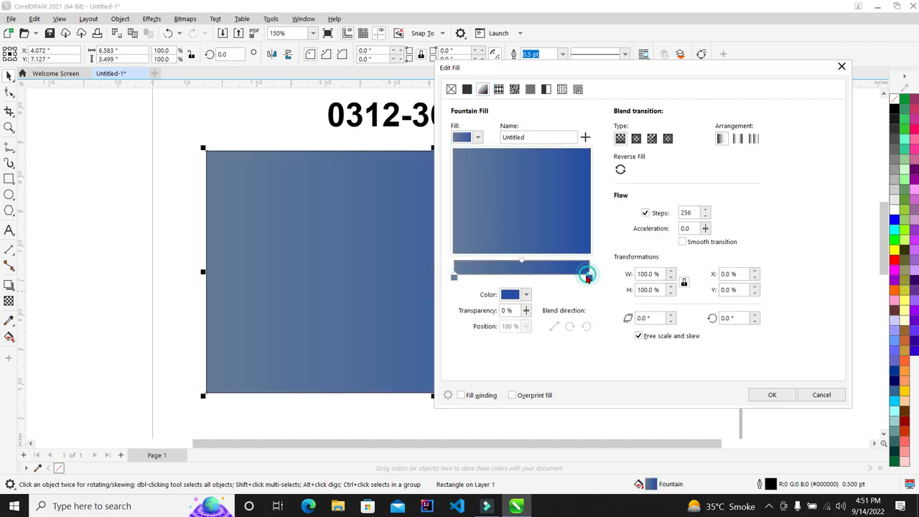
{"action": "left_click", "coordinate": [454, 278]}
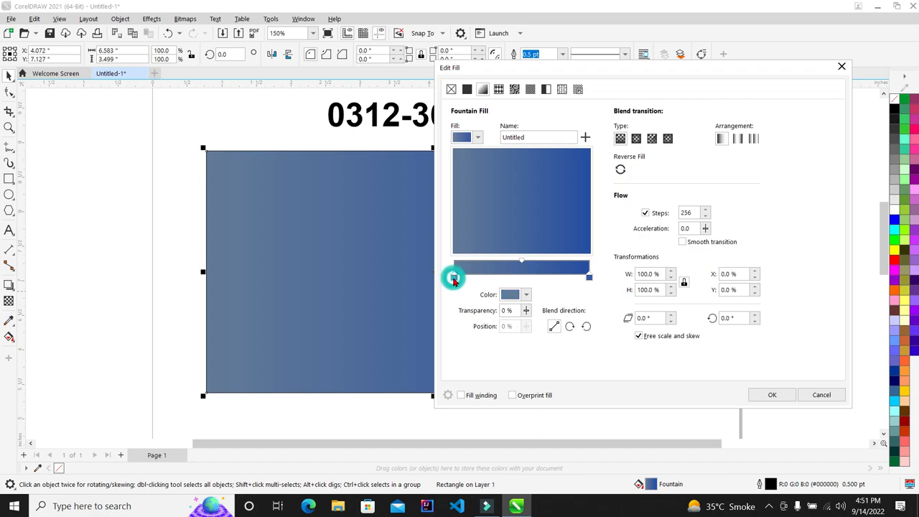
{"action": "left_click", "coordinate": [526, 294]}
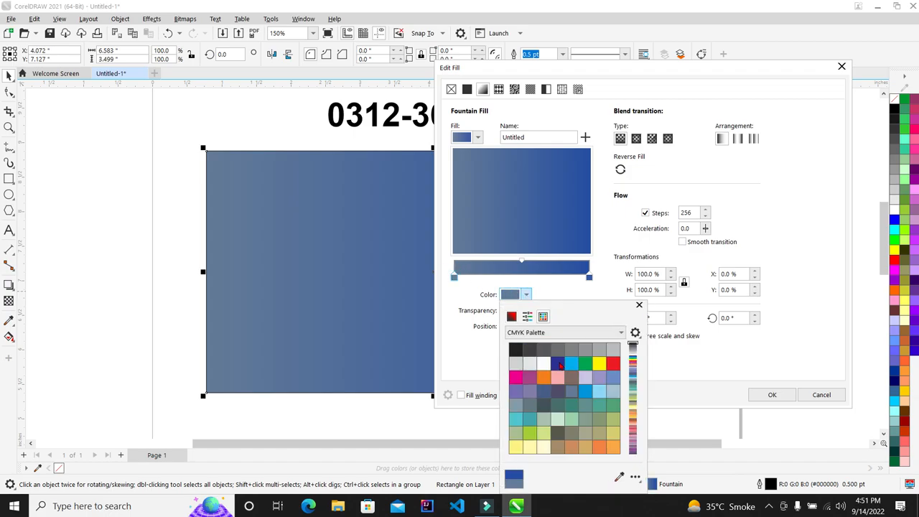
{"action": "left_click", "coordinate": [515, 349]}
{"action": "left_click", "coordinate": [588, 280]}
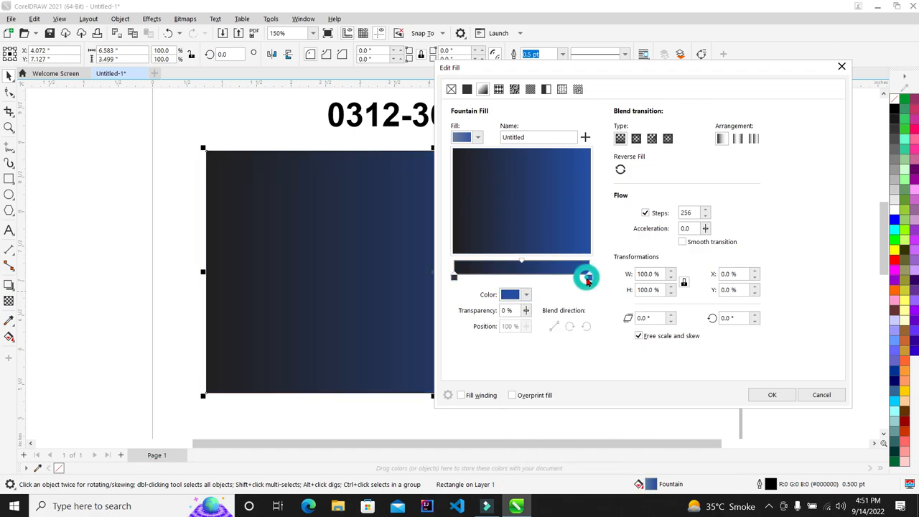
{"action": "left_click", "coordinate": [526, 294]}
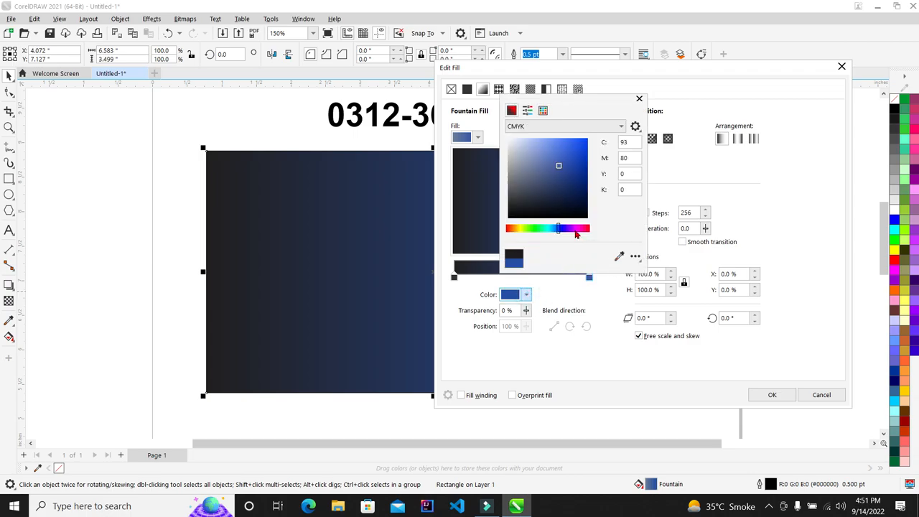
{"action": "left_click", "coordinate": [521, 227]}
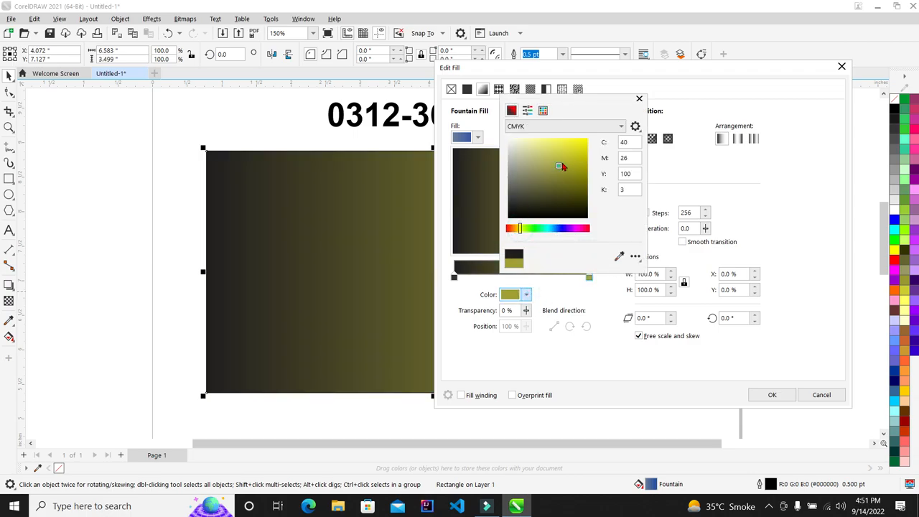
{"action": "left_click", "coordinate": [547, 297]}
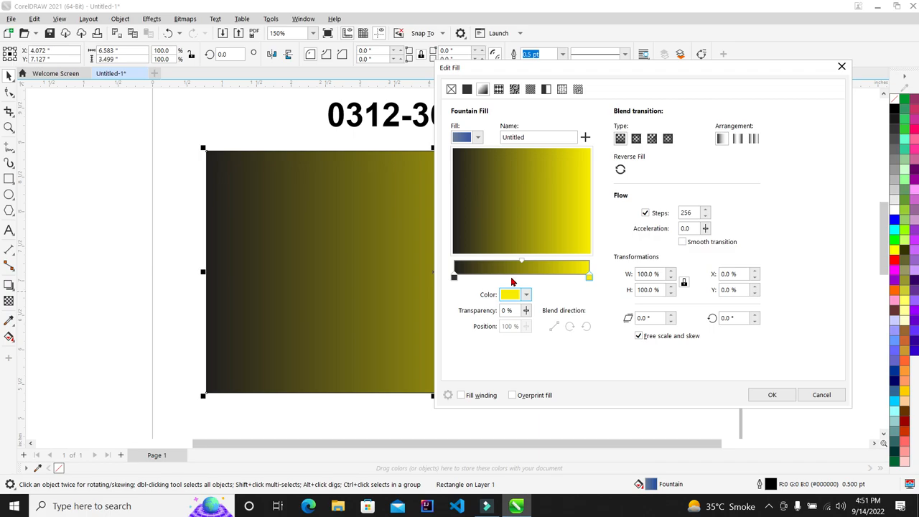
{"action": "double_click", "coordinate": [514, 277]}
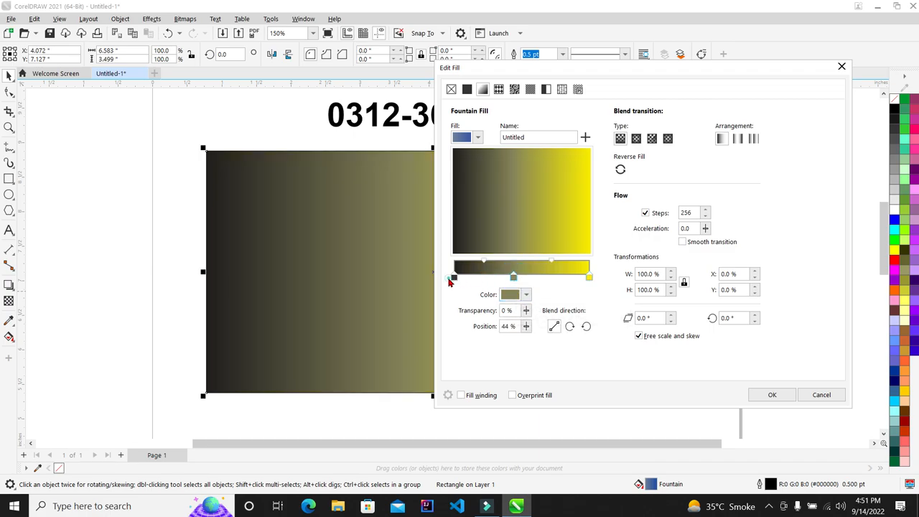
{"action": "left_click", "coordinate": [453, 277]}
{"action": "left_click", "coordinate": [589, 277]}
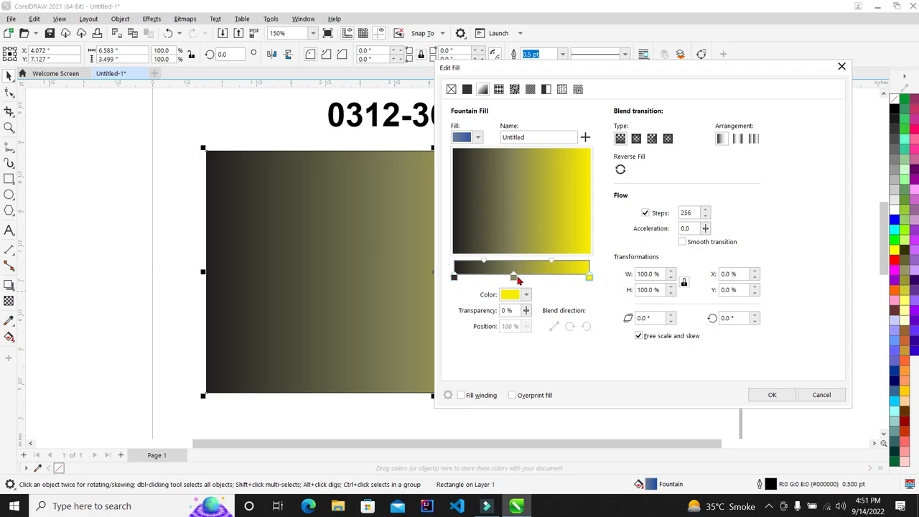
{"action": "left_click_drag", "start_coordinate": [513, 279], "coordinate": [503, 278]}
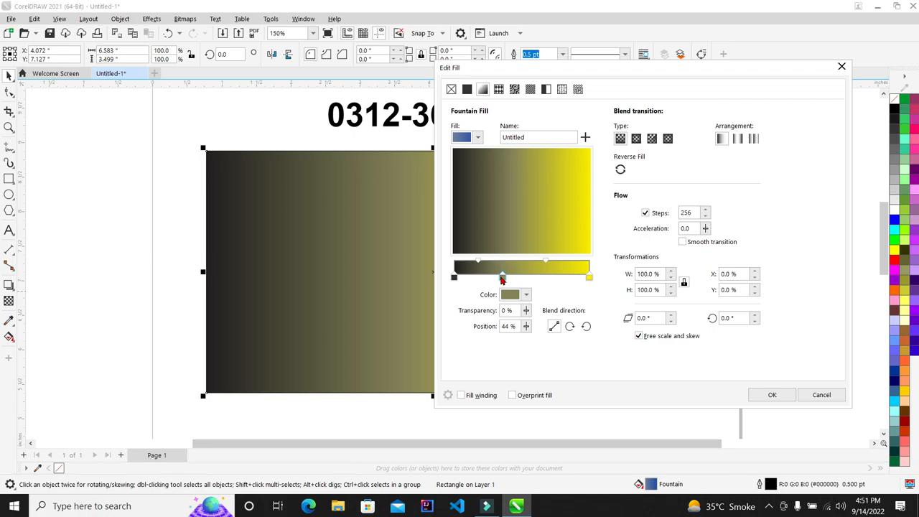
{"action": "double_click", "coordinate": [530, 277]}
{"action": "double_click", "coordinate": [555, 277]}
{"action": "double_click", "coordinate": [540, 276]}
{"action": "double_click", "coordinate": [568, 277]}
{"action": "double_click", "coordinate": [473, 277]}
{"action": "double_click", "coordinate": [493, 277]}
{"action": "left_click", "coordinate": [509, 277]}
{"action": "left_click_drag", "start_coordinate": [511, 277], "coordinate": [510, 277]}
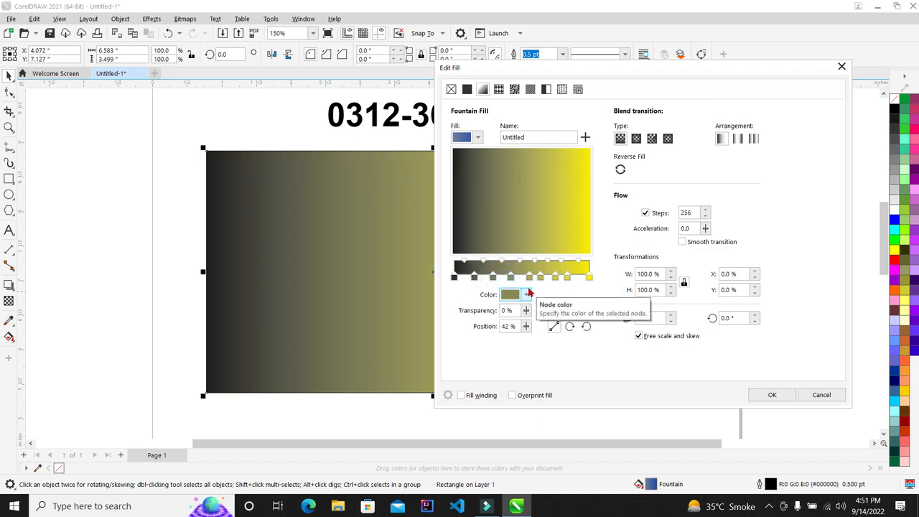
{"action": "double_click", "coordinate": [511, 278]}
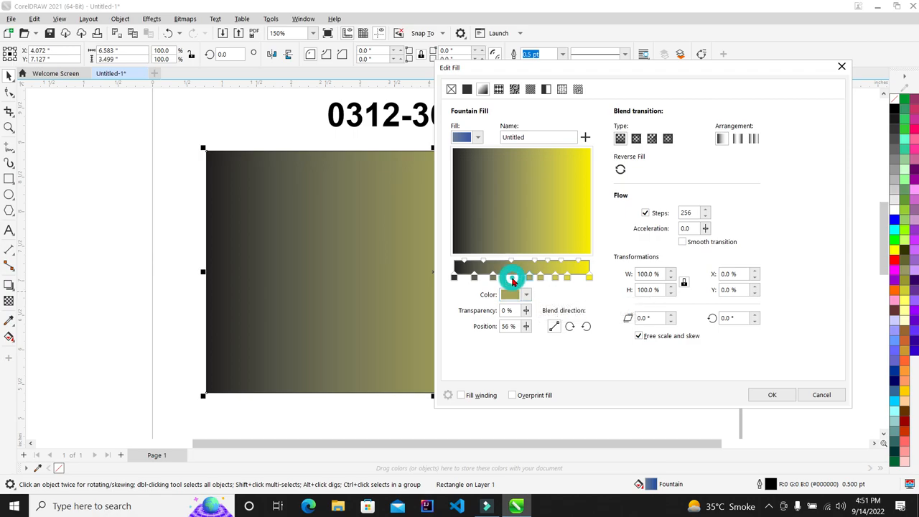
{"action": "double_click", "coordinate": [513, 279]}
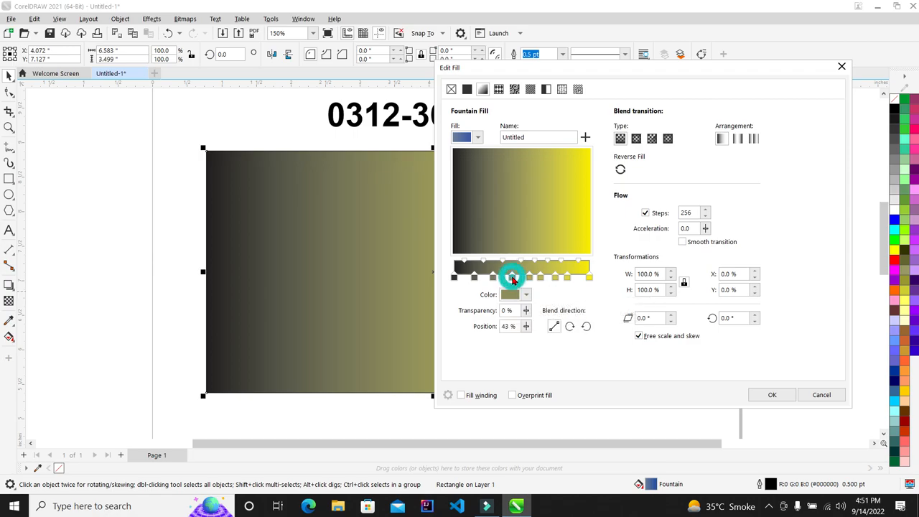
{"action": "left_click_drag", "start_coordinate": [520, 280], "coordinate": [465, 279]}
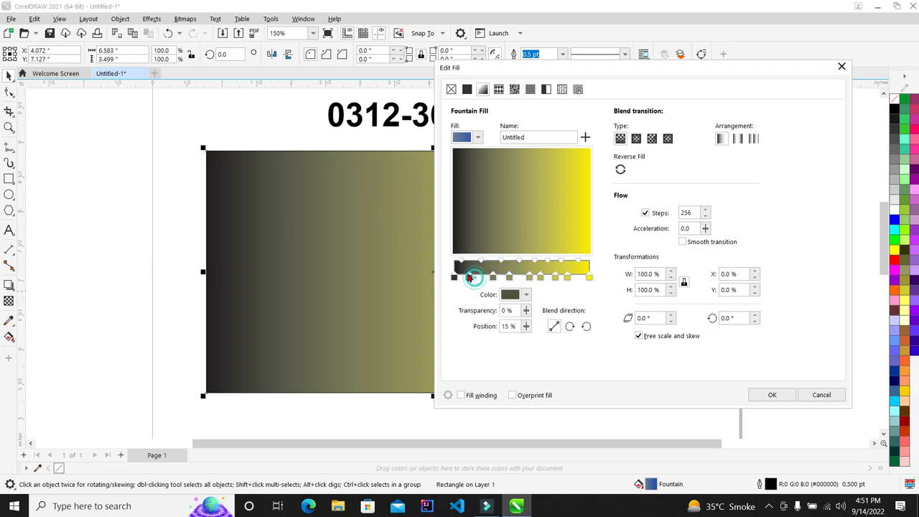
{"action": "left_click", "coordinate": [566, 278]}
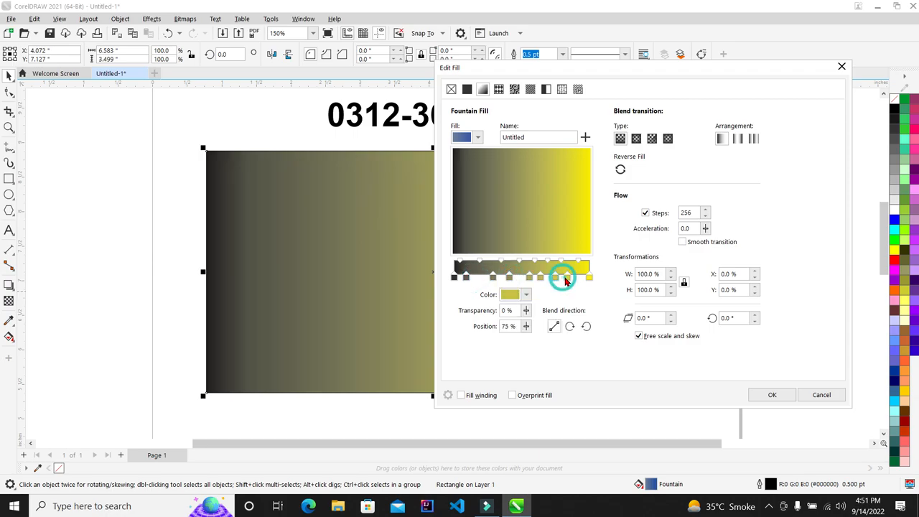
{"action": "double_click", "coordinate": [565, 278]}
{"action": "double_click", "coordinate": [540, 278]}
{"action": "double_click", "coordinate": [531, 276]}
{"action": "double_click", "coordinate": [509, 277]}
{"action": "double_click", "coordinate": [492, 278]}
{"action": "double_click", "coordinate": [466, 277]}
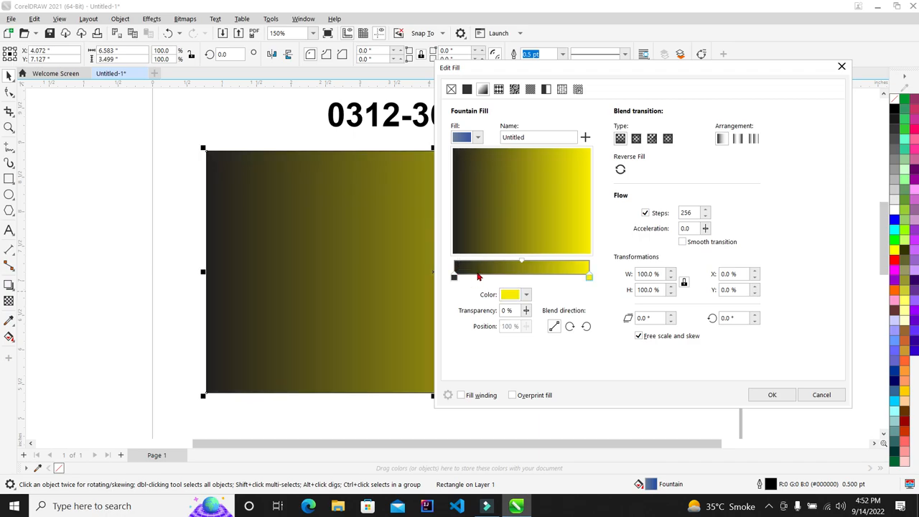
Step: Add a black colour stop at 14% on the fountain fill's gradient bar
{"action": "double_click", "coordinate": [473, 277]}
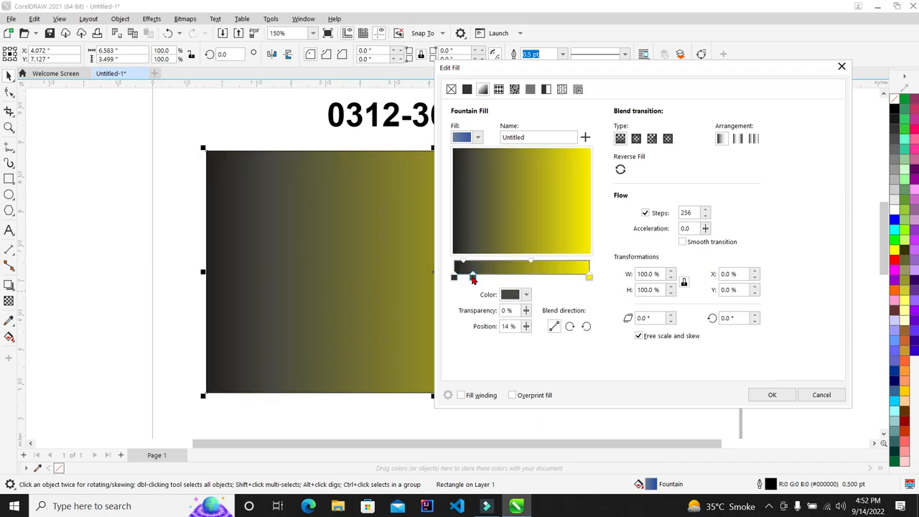
{"action": "left_click", "coordinate": [526, 295]}
{"action": "left_click_drag", "start_coordinate": [562, 403], "coordinate": [609, 456]}
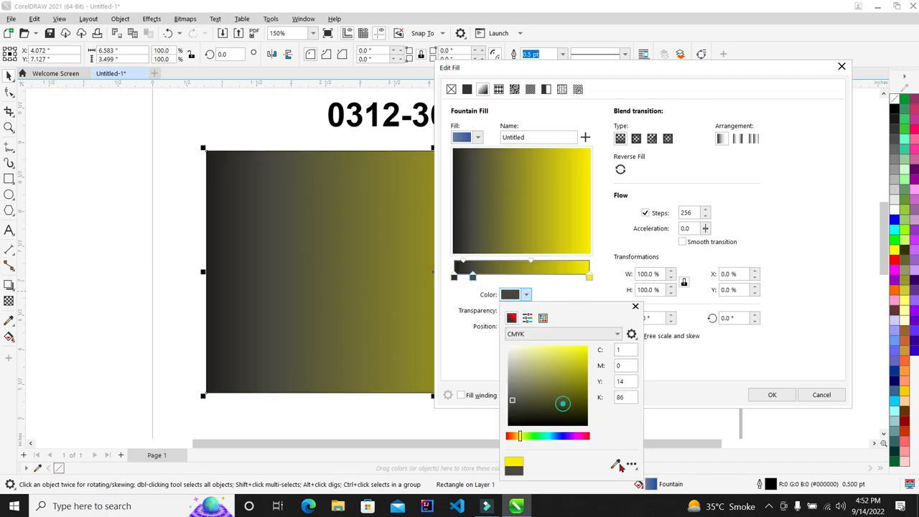
{"action": "left_click", "coordinate": [542, 289]}
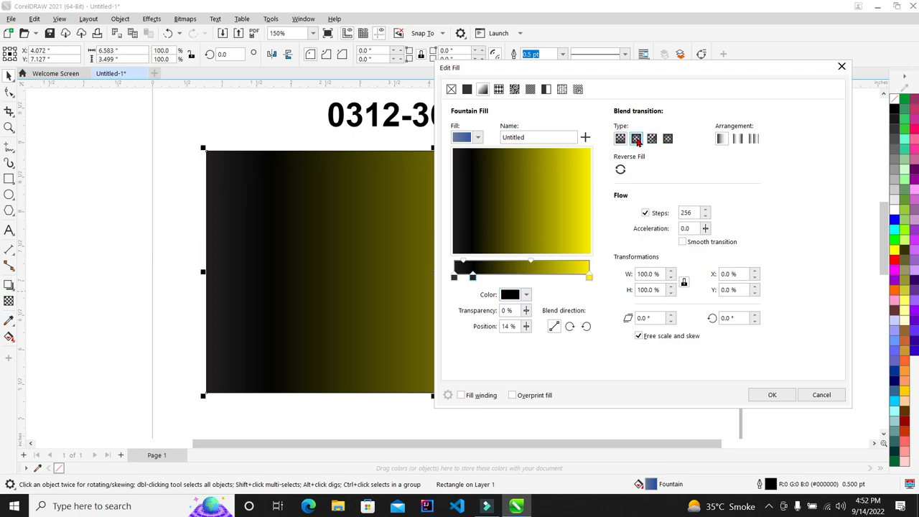
Step: Remove the extra 14% black stop, keep the black-to-yellow gradient linear, apply it, and slide the rectangle left under the phone number
{"action": "left_click", "coordinate": [636, 138]}
{"action": "left_click_drag", "start_coordinate": [589, 73], "coordinate": [667, 70]}
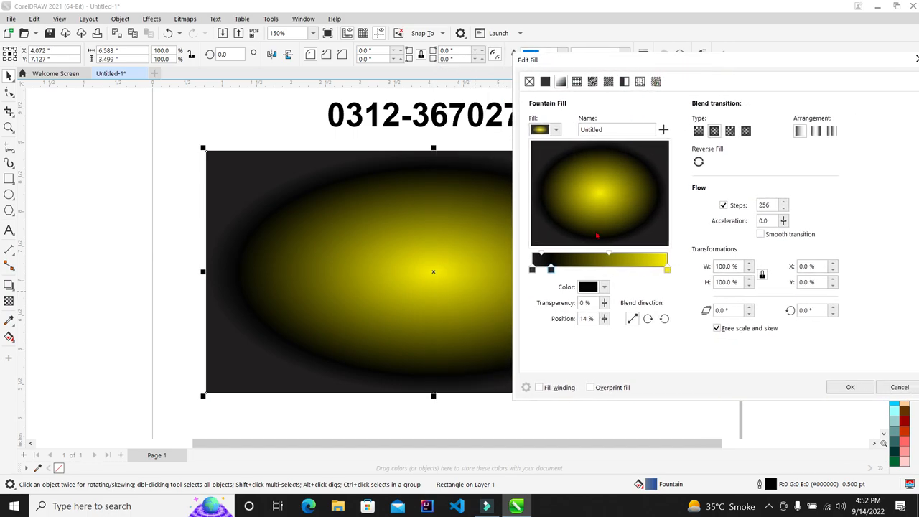
{"action": "double_click", "coordinate": [551, 269]}
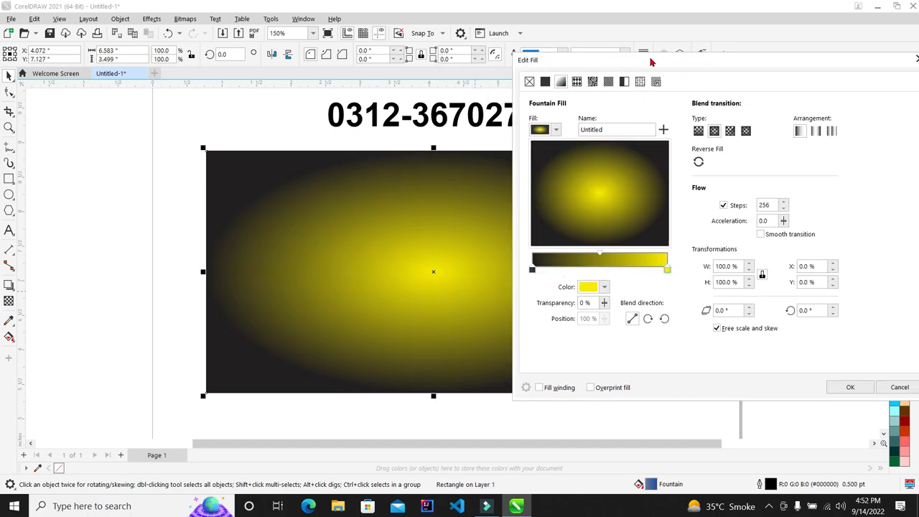
{"action": "left_click", "coordinate": [697, 131]}
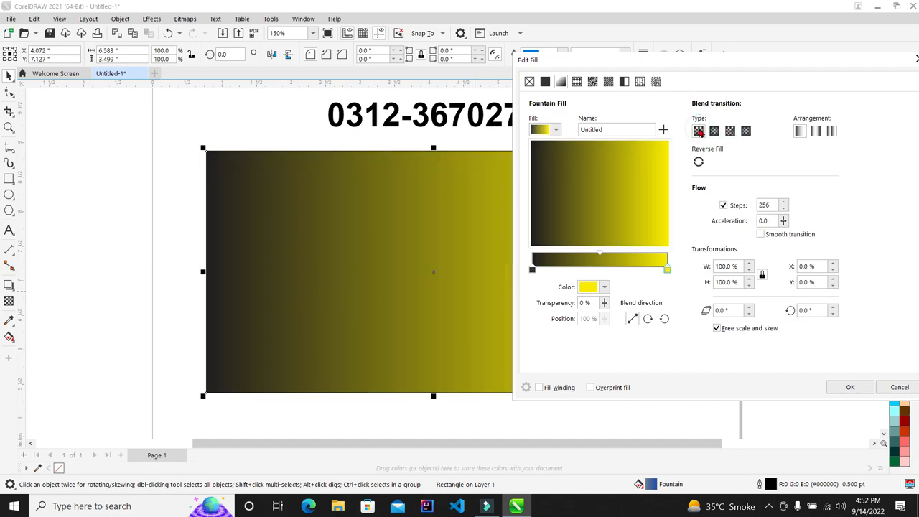
{"action": "left_click_drag", "start_coordinate": [671, 51], "coordinate": [719, 55]}
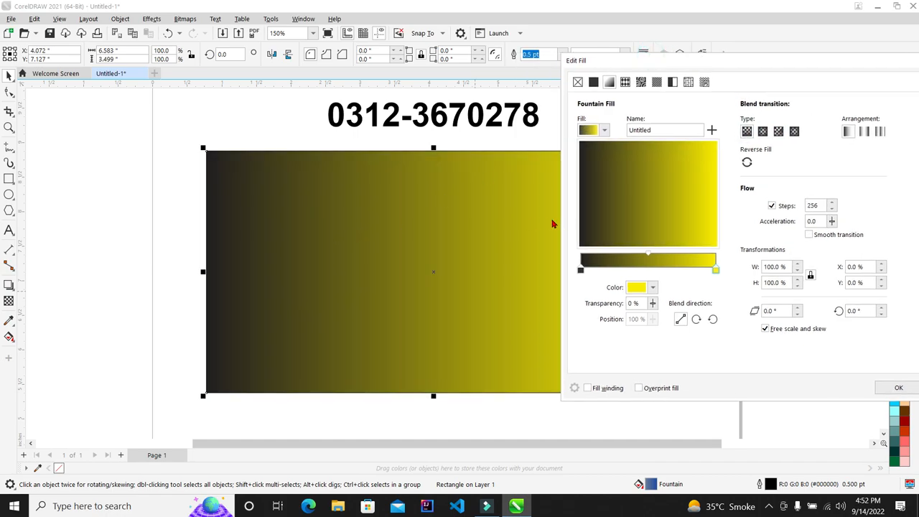
{"action": "left_click", "coordinate": [893, 389]}
{"action": "left_click_drag", "start_coordinate": [559, 288], "coordinate": [391, 283]}
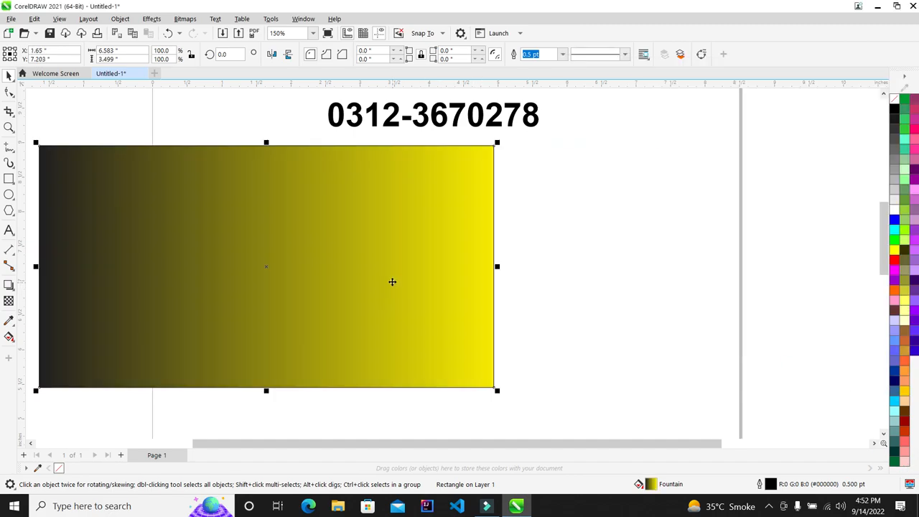
Step: Reopen the rectangle's fill settings and cycle the gradient through elliptical and conical to rectangular
{"action": "key", "text": "F11"}
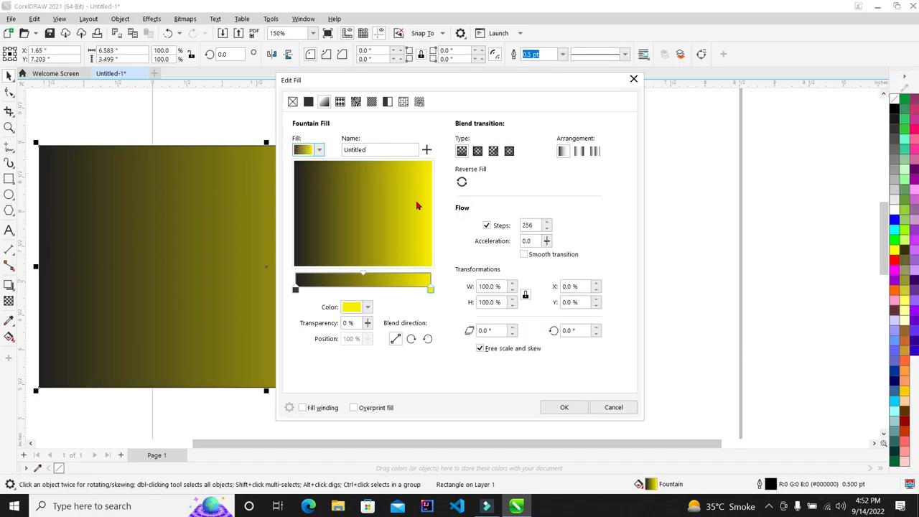
{"action": "left_click_drag", "start_coordinate": [398, 82], "coordinate": [607, 68]}
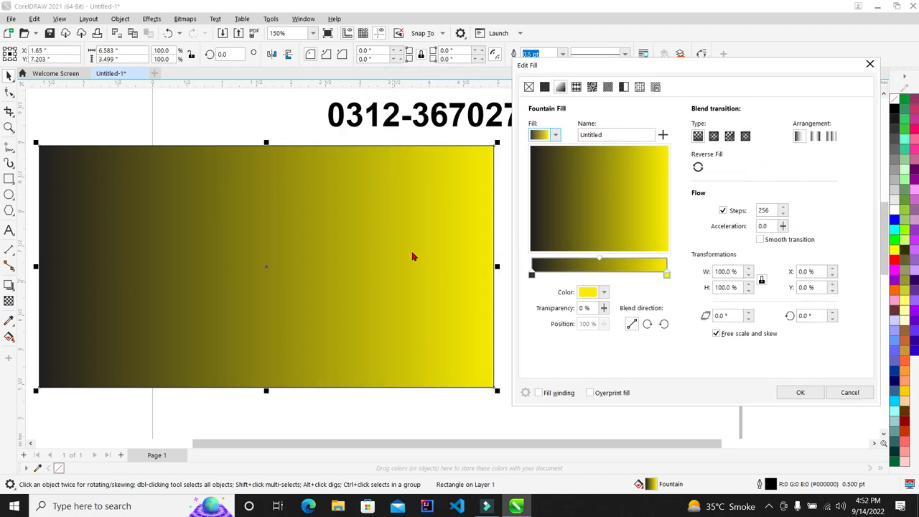
{"action": "left_click", "coordinate": [713, 136]}
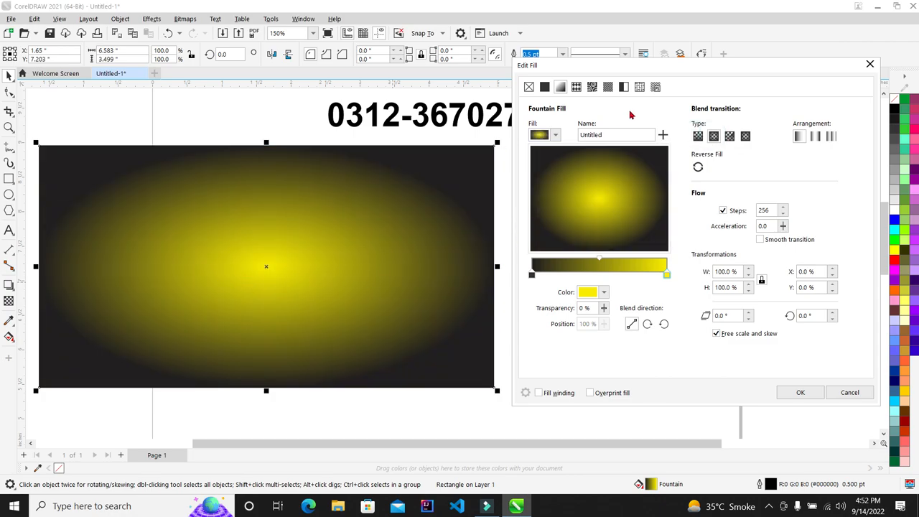
{"action": "left_click", "coordinate": [729, 137]}
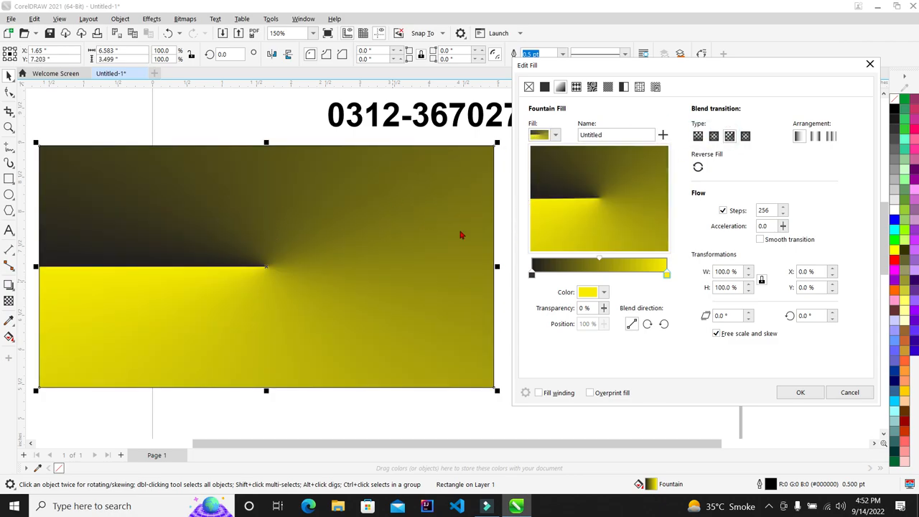
{"action": "left_click", "coordinate": [745, 136]}
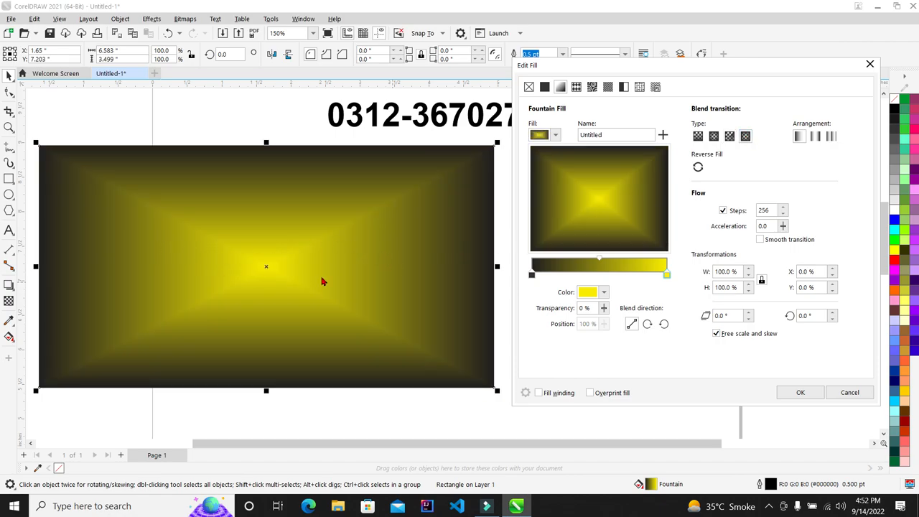
Step: Add colour stops at 54% and 83%, then remove them again, leaving the two-stop gradient
{"action": "double_click", "coordinate": [605, 270]}
{"action": "double_click", "coordinate": [562, 273]}
{"action": "double_click", "coordinate": [644, 274]}
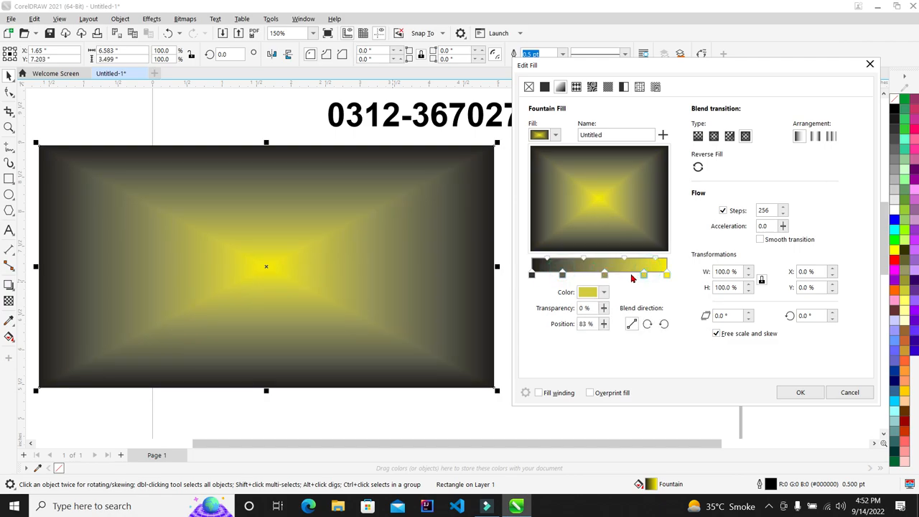
{"action": "double_click", "coordinate": [643, 274]}
{"action": "double_click", "coordinate": [562, 273]}
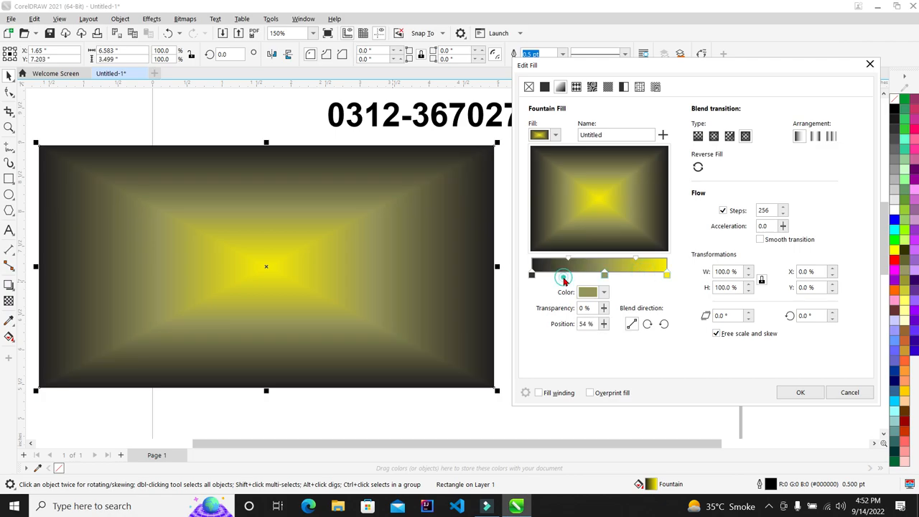
{"action": "double_click", "coordinate": [605, 273]}
{"action": "left_click", "coordinate": [531, 274]}
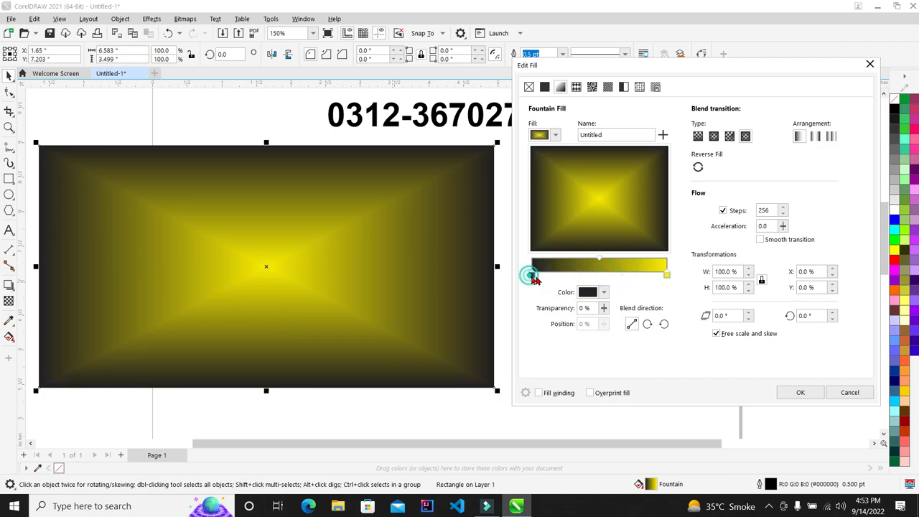
Step: Make the gradient's starting colour red, trying conical and linear before returning to rectangular
{"action": "left_click", "coordinate": [604, 292]}
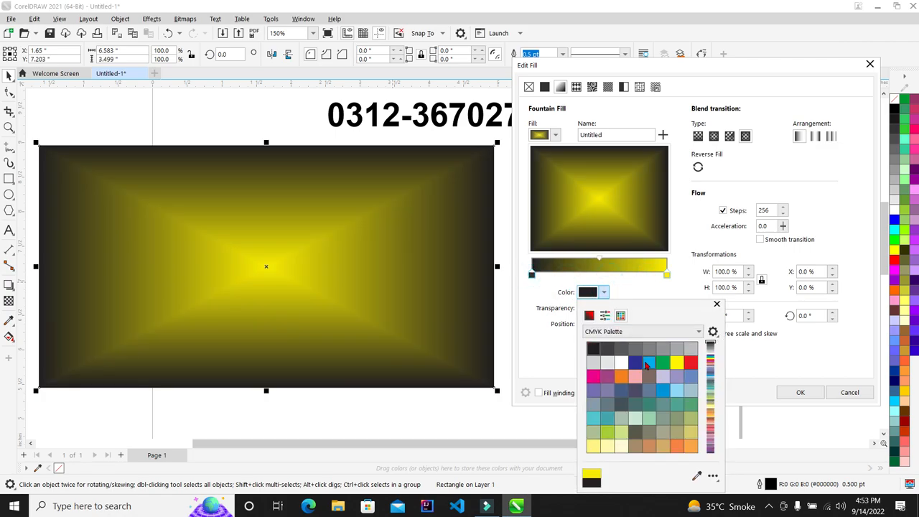
{"action": "left_click", "coordinate": [689, 362]}
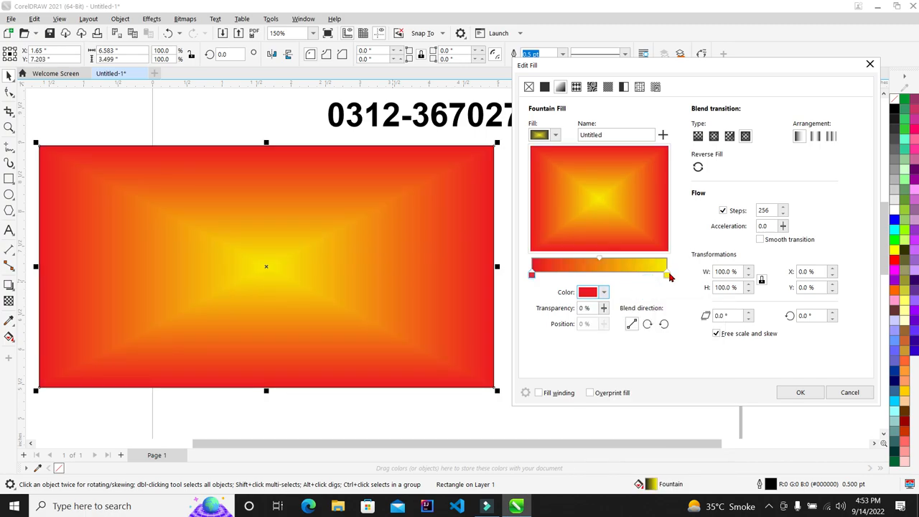
{"action": "left_click", "coordinate": [729, 136]}
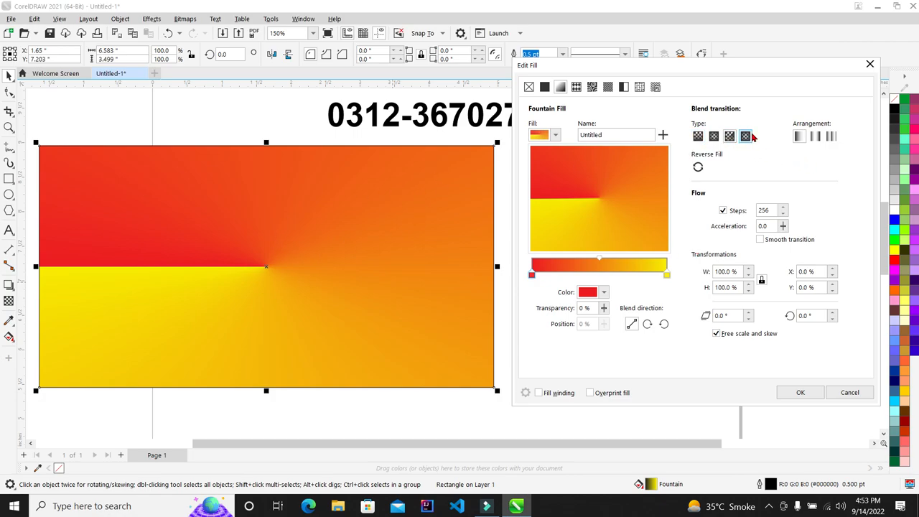
{"action": "left_click", "coordinate": [714, 137]}
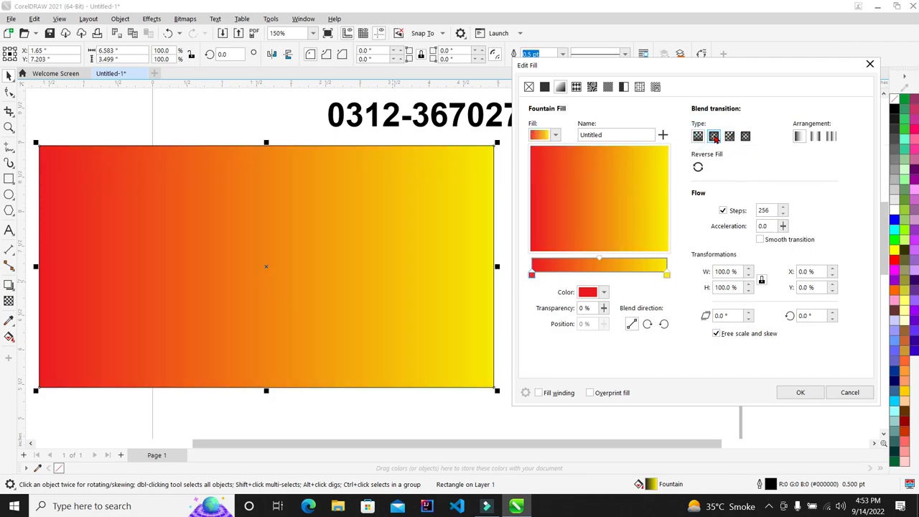
{"action": "left_click", "coordinate": [747, 138]}
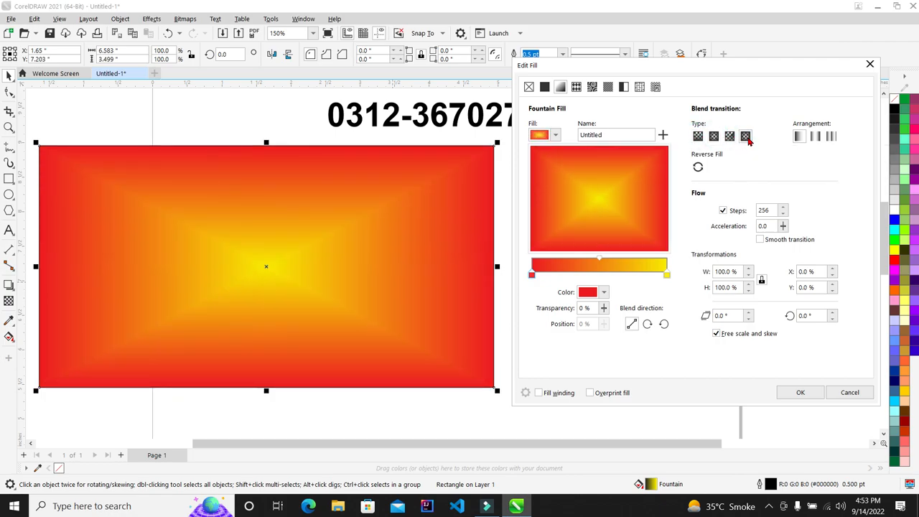
Step: Try several alternative gradient arrangements, then go back to the default arrangement
{"action": "left_click", "coordinate": [824, 138]}
{"action": "left_click", "coordinate": [817, 141]}
{"action": "left_click", "coordinate": [832, 141]}
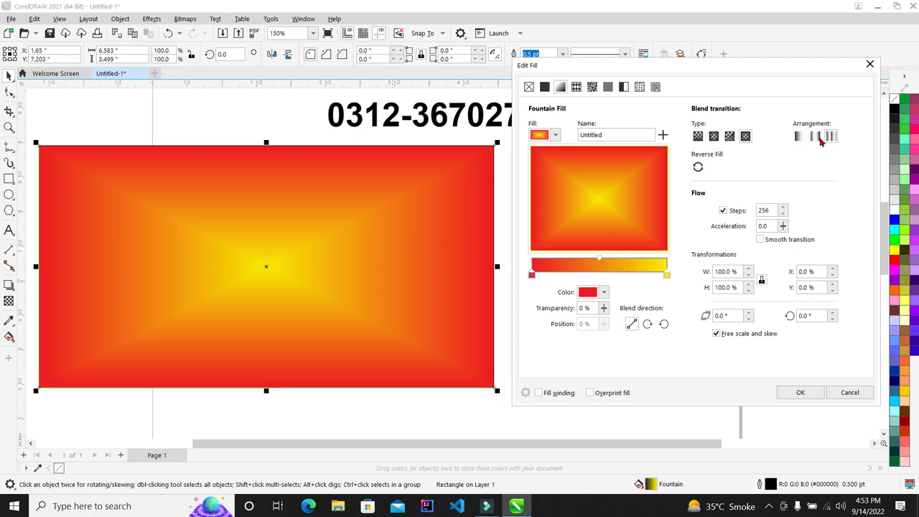
{"action": "left_click", "coordinate": [817, 141]}
{"action": "left_click", "coordinate": [832, 140]}
{"action": "left_click", "coordinate": [799, 138]}
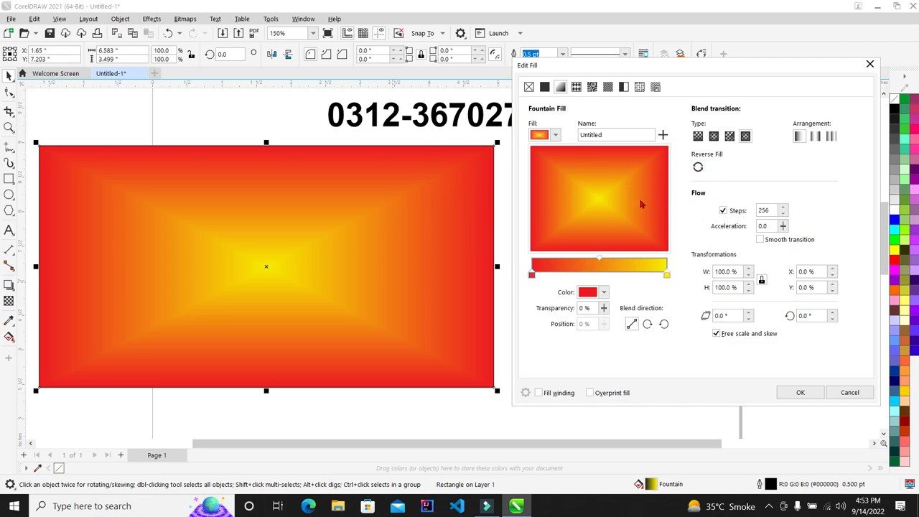
Step: Switch the gradient to linear and experiment with its direction in the preview
{"action": "left_click", "coordinate": [698, 137]}
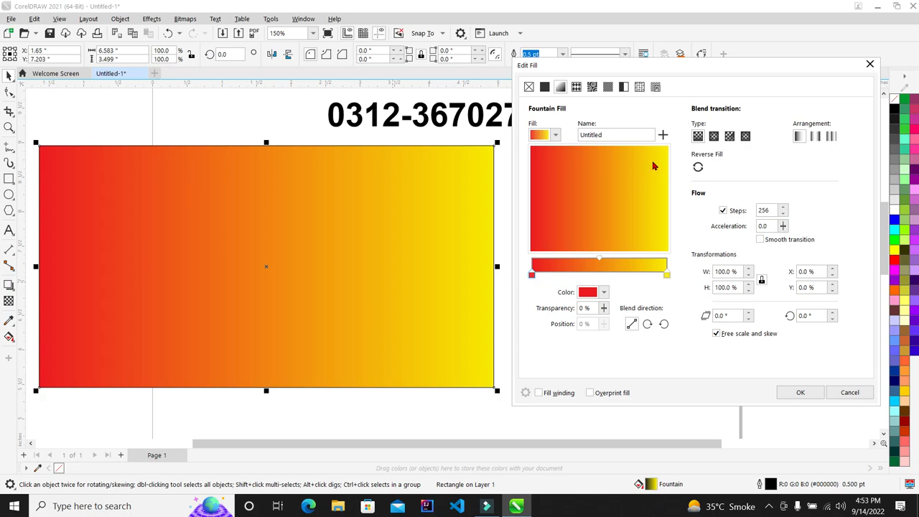
{"action": "left_click_drag", "start_coordinate": [653, 166], "coordinate": [590, 191]}
{"action": "left_click_drag", "start_coordinate": [562, 159], "coordinate": [561, 156]}
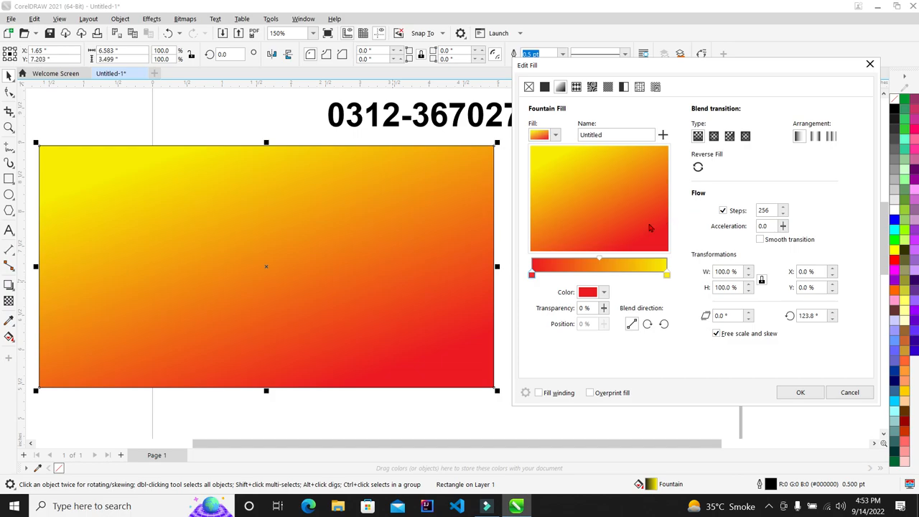
{"action": "left_click_drag", "start_coordinate": [649, 227], "coordinate": [648, 223]}
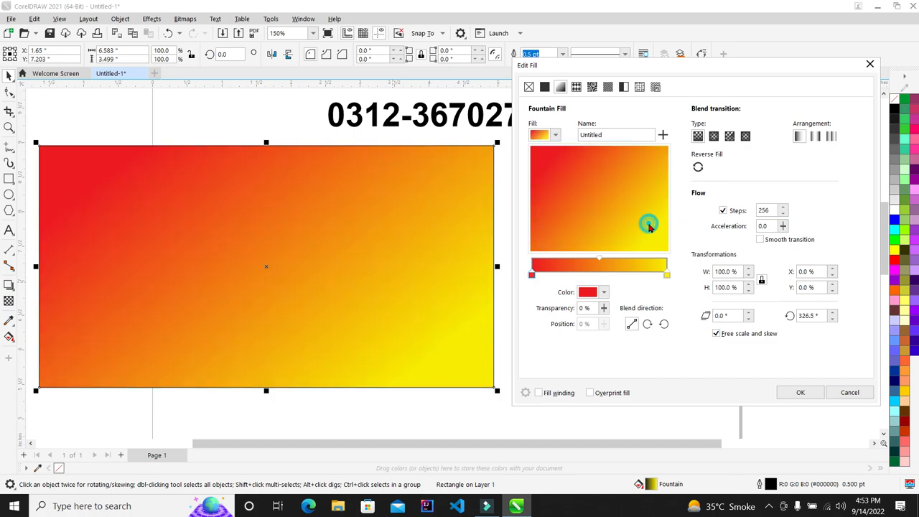
{"action": "left_click", "coordinate": [540, 231]}
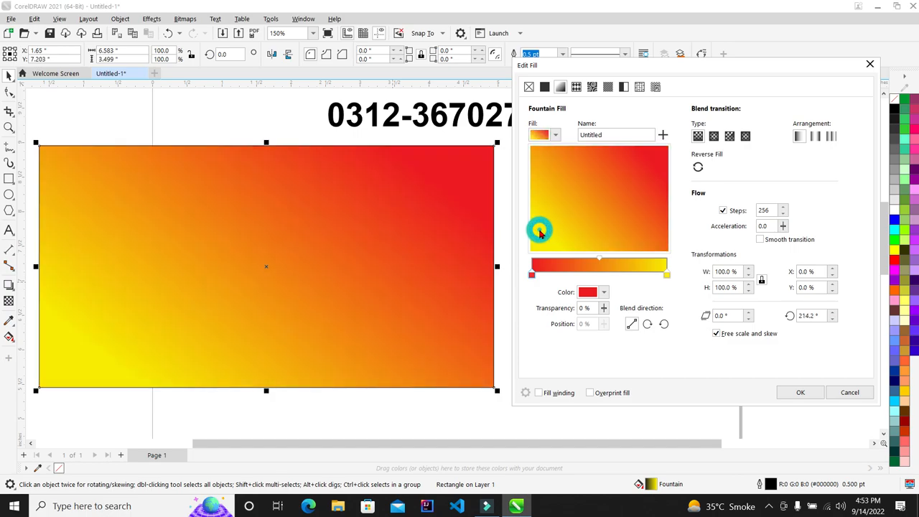
{"action": "left_click", "coordinate": [646, 165]}
{"action": "left_click", "coordinate": [588, 216]}
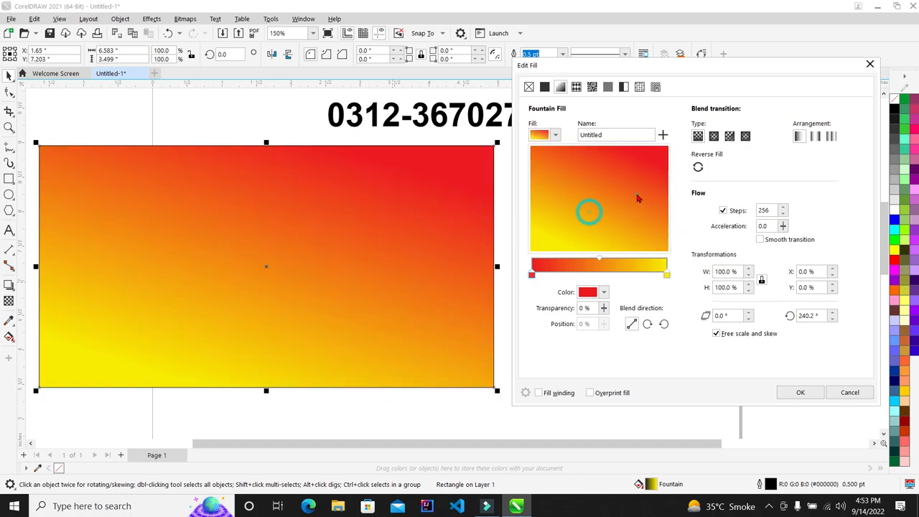
{"action": "left_click", "coordinate": [638, 199]}
{"action": "left_click", "coordinate": [580, 174]}
{"action": "left_click", "coordinate": [639, 227]}
{"action": "left_click", "coordinate": [597, 198]}
{"action": "left_click_drag", "start_coordinate": [577, 184], "coordinate": [664, 191]}
Step: Set the gradient rotation angle to 90° and apply the fill
{"action": "left_click", "coordinate": [814, 315]}
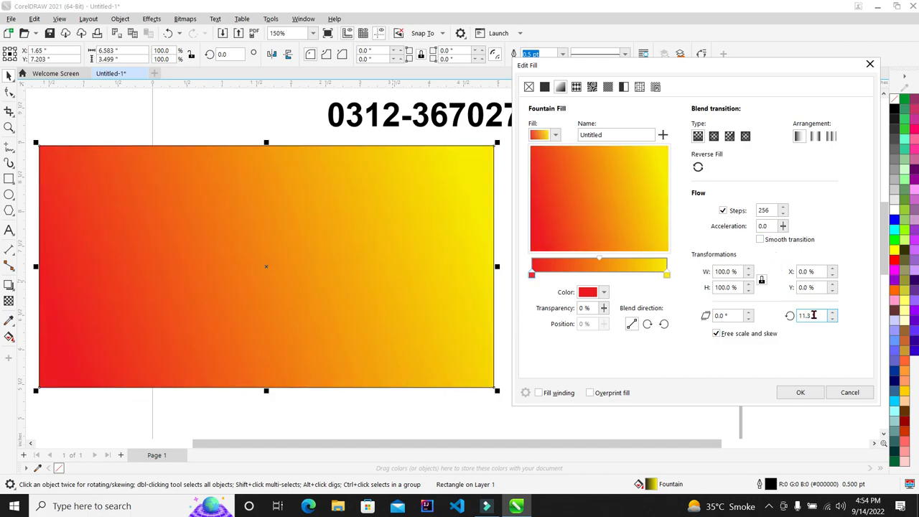
{"action": "left_click_drag", "start_coordinate": [815, 315], "coordinate": [662, 319]}
{"action": "type", "text": "90"}
{"action": "key", "text": "Return"}
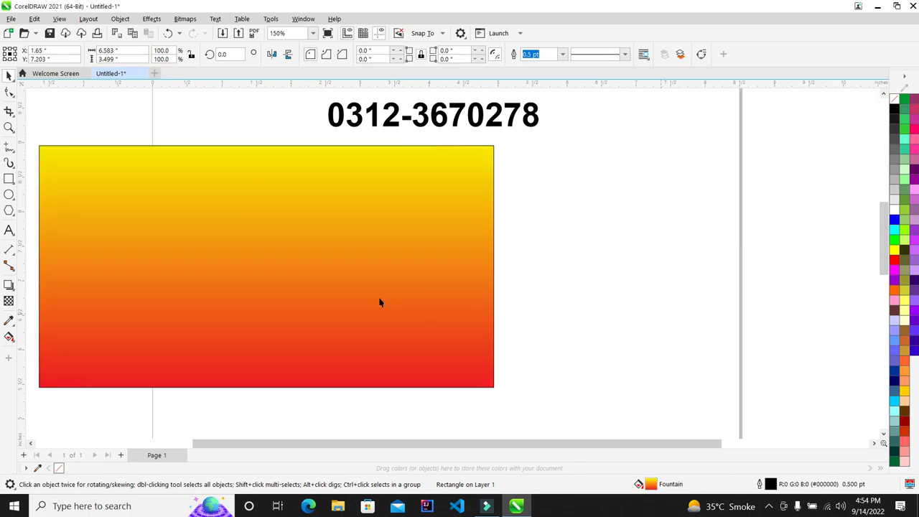
Step: Set the rectangle's gradient rotation to 270° and apply it
{"action": "left_click", "coordinate": [379, 302]}
{"action": "key", "text": "F11"}
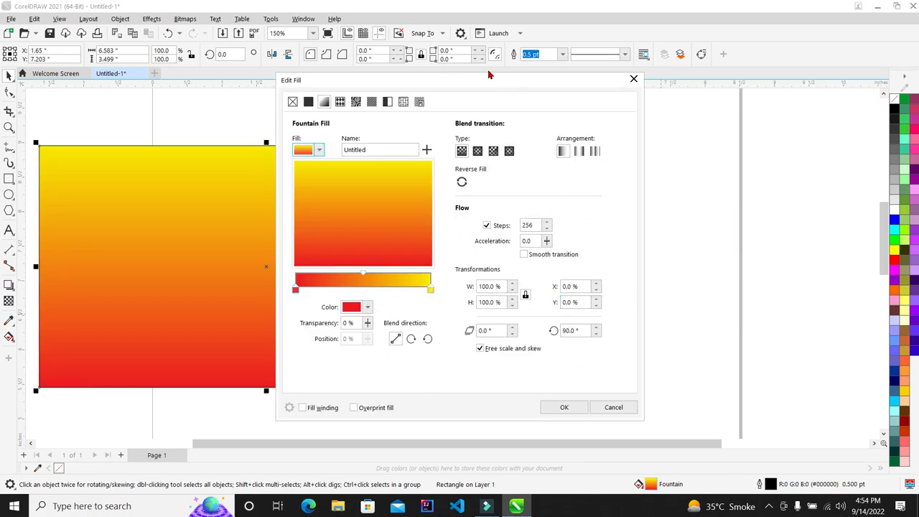
{"action": "left_click_drag", "start_coordinate": [455, 89], "coordinate": [617, 79]}
{"action": "left_click_drag", "start_coordinate": [748, 324], "coordinate": [636, 321]}
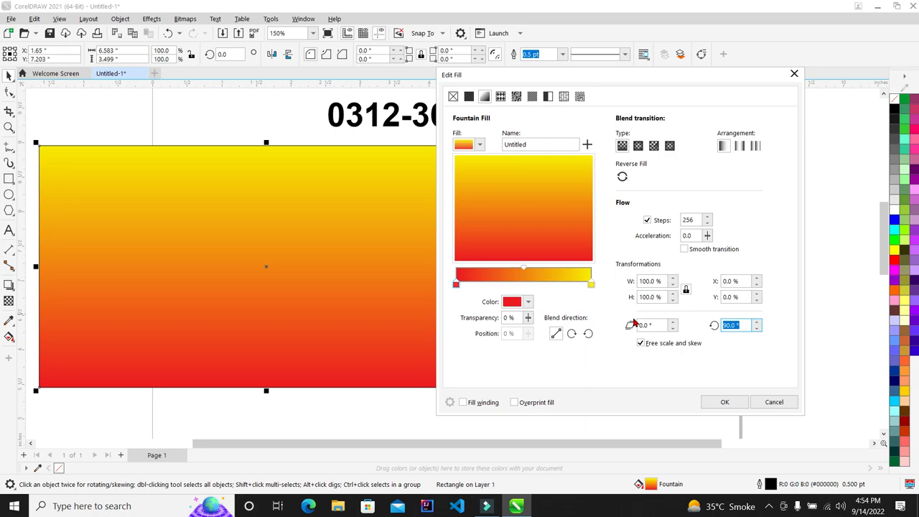
{"action": "type", "text": "2-367"}
{"action": "type", "text": "0"}
{"action": "key", "text": "Return"}
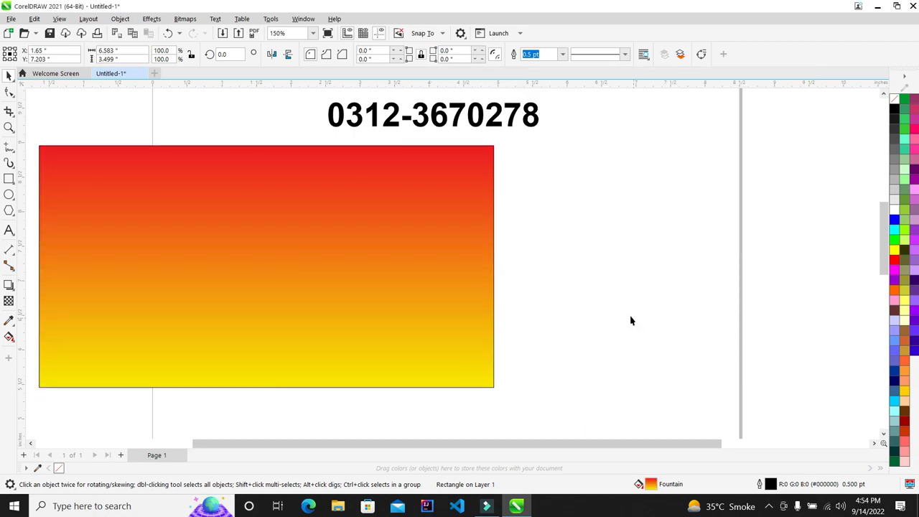
Step: Change the gradient rotation to 180°
{"action": "left_click", "coordinate": [476, 301]}
{"action": "key", "text": "F11"}
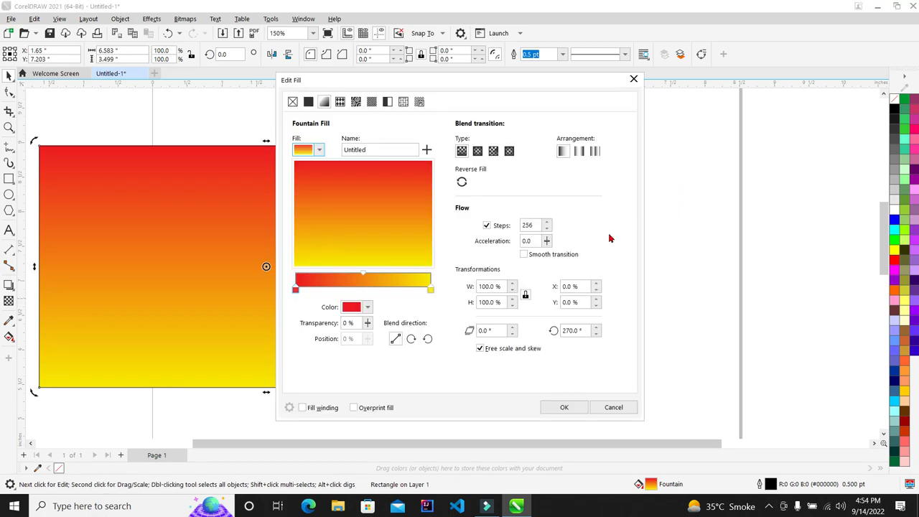
{"action": "double_click", "coordinate": [587, 331]}
{"action": "type", "text": "180"}
{"action": "key", "text": "Return"}
Step: Change the gradient rotation to 360°, putting red on the left and yellow on the right
{"action": "left_click", "coordinate": [453, 294]}
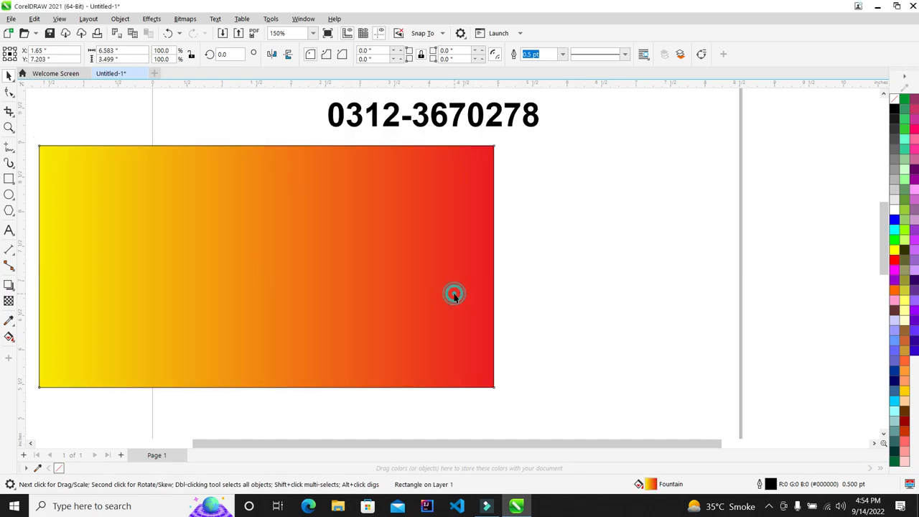
{"action": "left_click", "coordinate": [492, 268]}
{"action": "key", "text": "F11"}
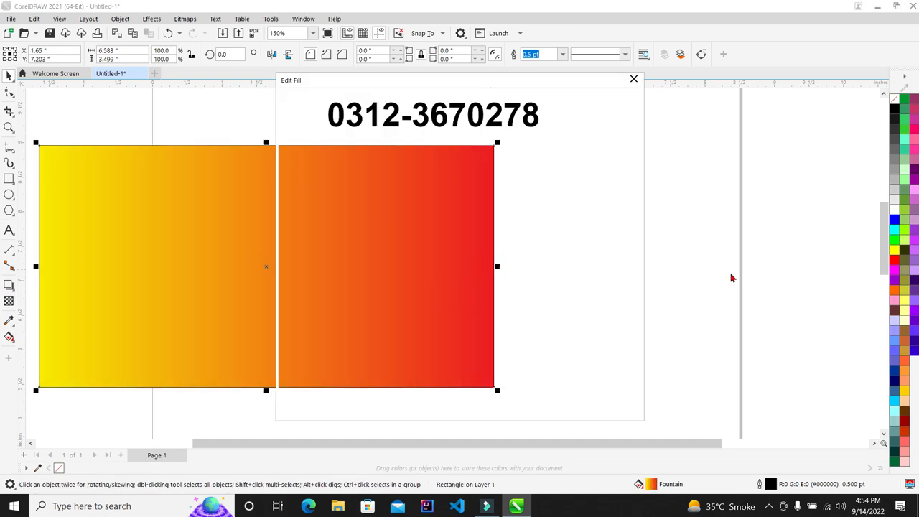
{"action": "left_click_drag", "start_coordinate": [587, 329], "coordinate": [453, 330]}
{"action": "type", "text": "360"}
{"action": "key", "text": "Return"}
Step: Add text right of the rectangle listing 90, 180, 270 and 360 on separate lines
{"action": "scroll", "coordinate": [428, 327], "scroll_direction": "down", "scroll_amount": 2}
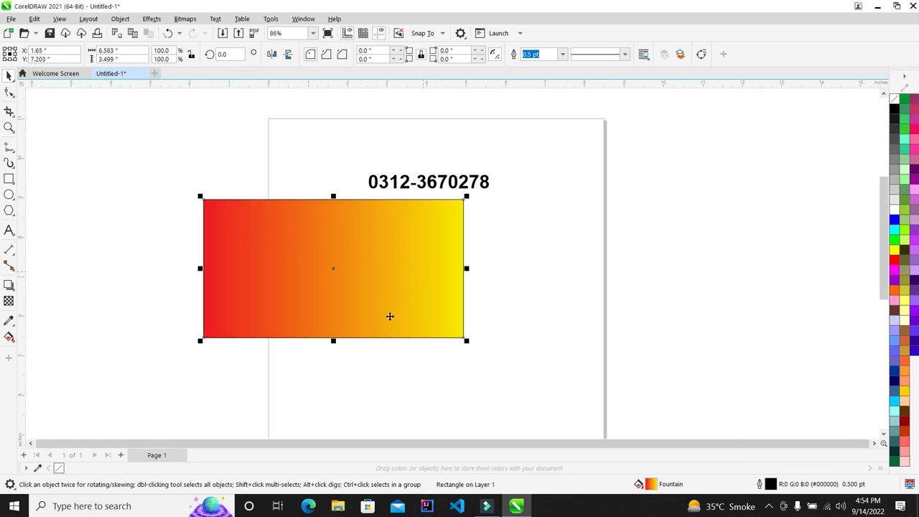
{"action": "left_click", "coordinate": [50, 262]}
{"action": "left_click", "coordinate": [13, 230]}
{"action": "left_click", "coordinate": [561, 198]}
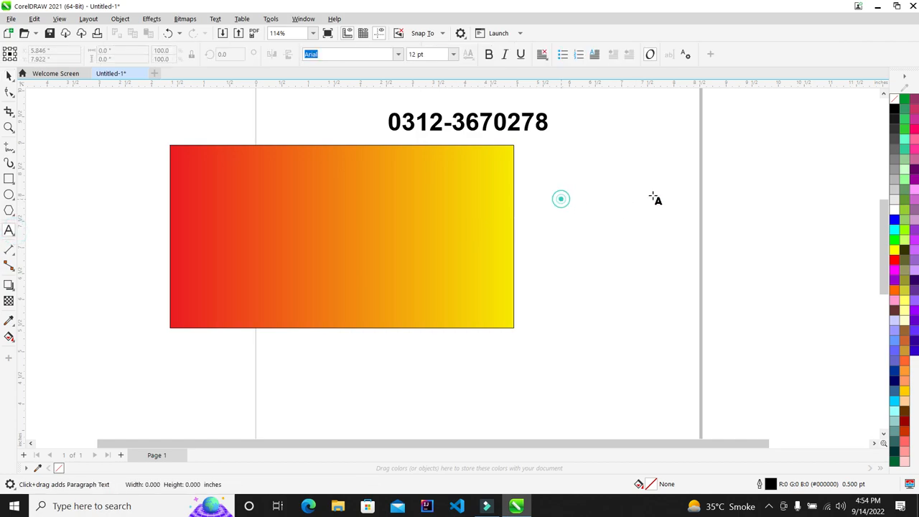
{"action": "type", "text": "190"}
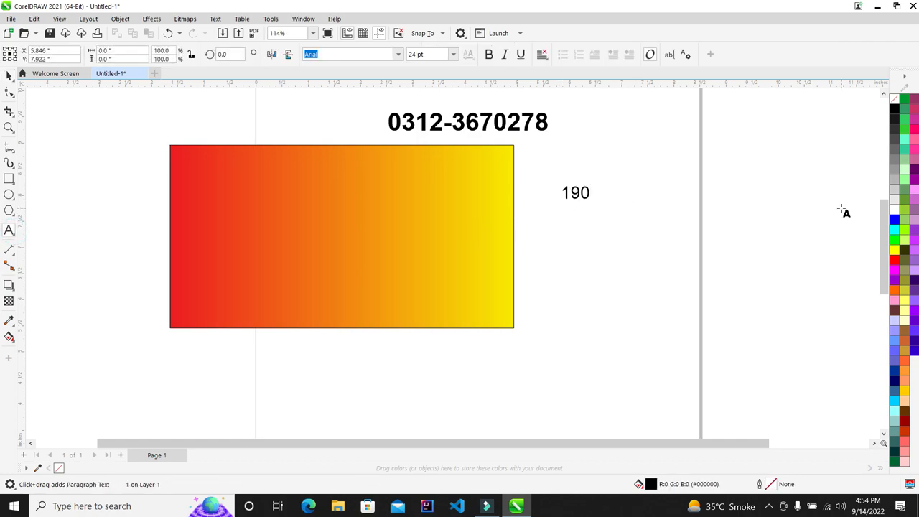
{"action": "key", "text": "BackSpace"}
{"action": "key", "text": "BackSpace"}
{"action": "key", "text": "BackSpace"}
{"action": "key", "text": "BackSpace"}
{"action": "type", "text": "90"}
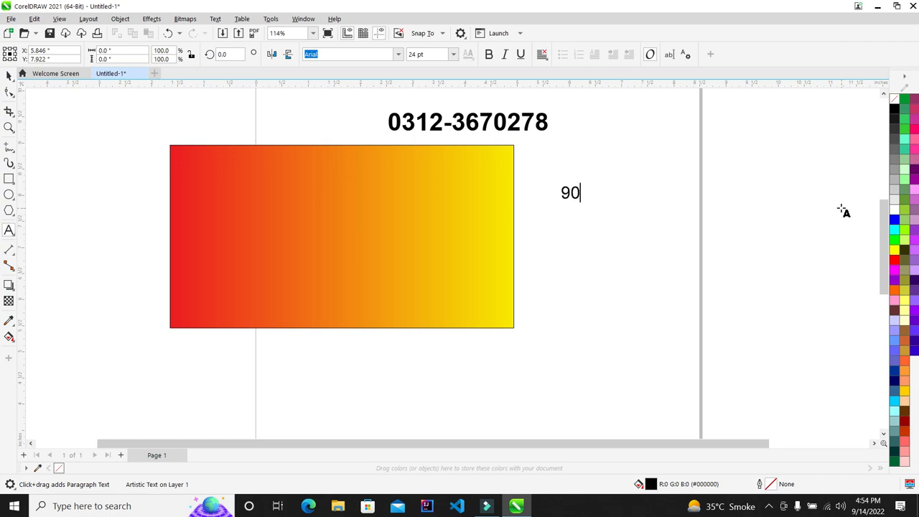
{"action": "key", "text": "Return"}
{"action": "type", "text": "180"}
{"action": "key", "text": "Return"}
{"action": "type", "text": "270"}
{"action": "key", "text": "Return"}
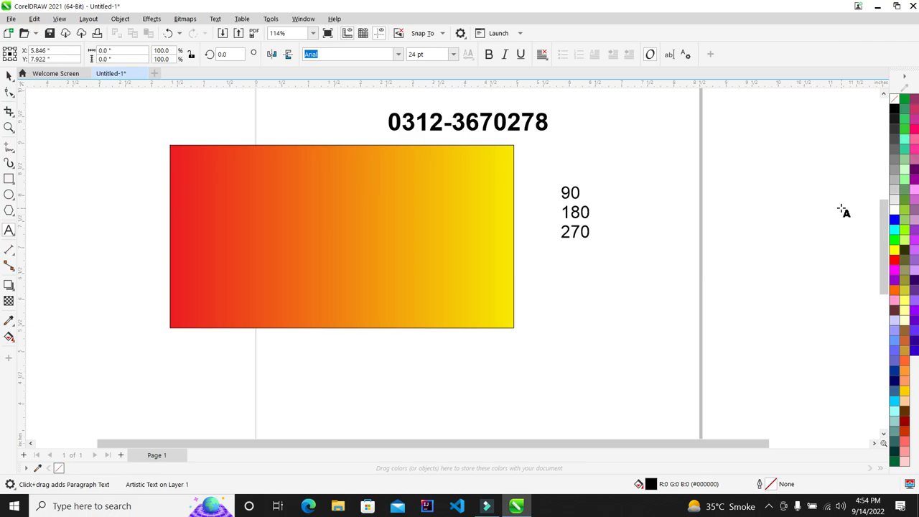
{"action": "type", "text": "360"}
{"action": "scroll", "coordinate": [767, 191], "scroll_direction": "up", "scroll_amount": 3}
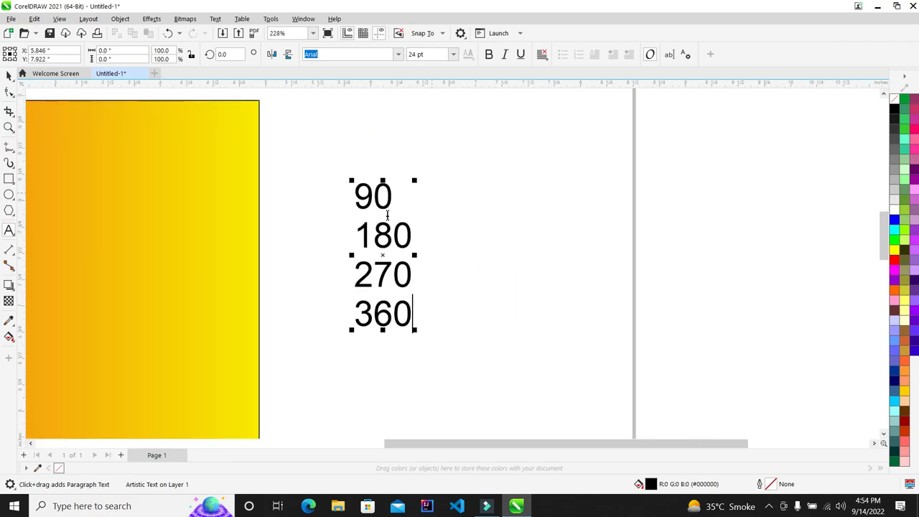
Step: Make the numbers bold and break them apart into separate objects
{"action": "left_click", "coordinate": [9, 75]}
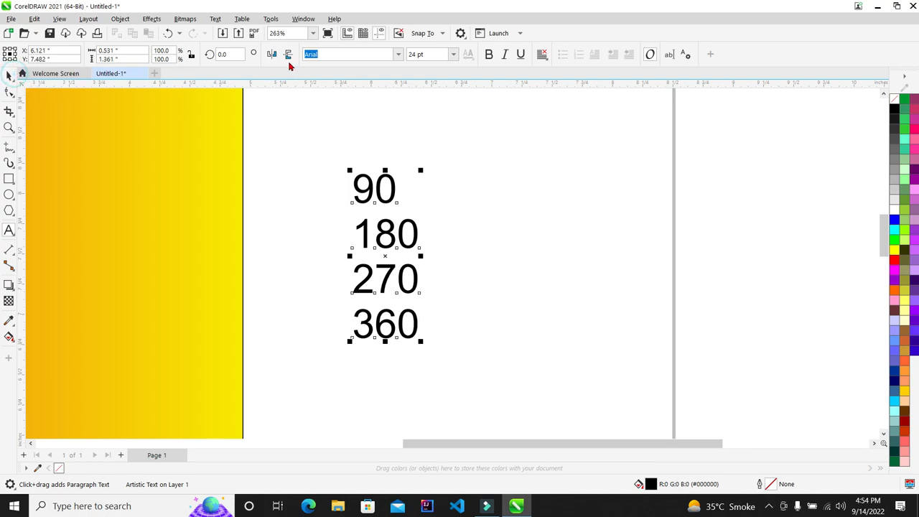
{"action": "left_click", "coordinate": [488, 55]}
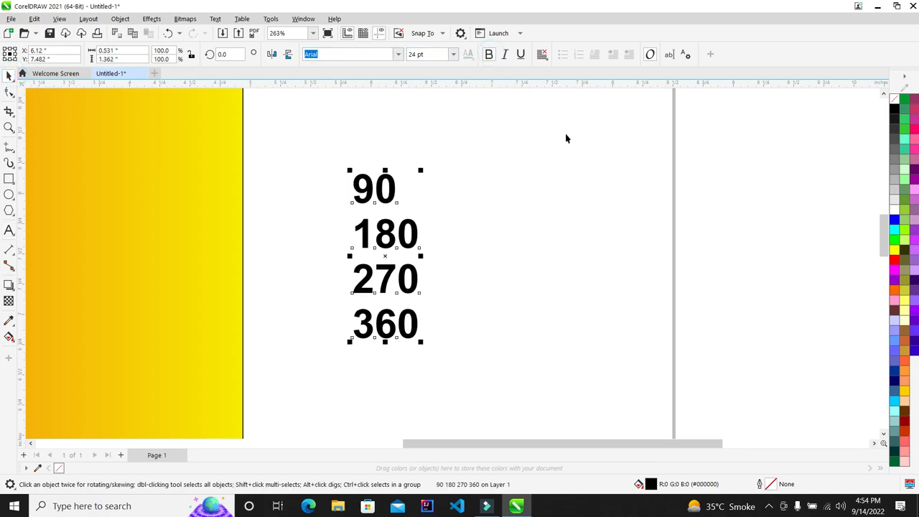
{"action": "key", "text": "ctrl+k"}
{"action": "key", "text": "ctrl+j"}
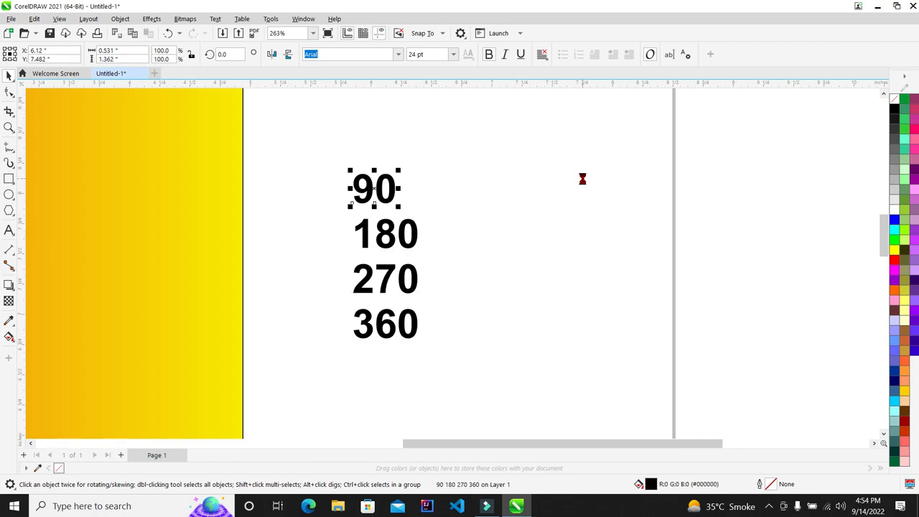
{"action": "left_click", "coordinate": [579, 179]}
{"action": "left_click", "coordinate": [574, 144]}
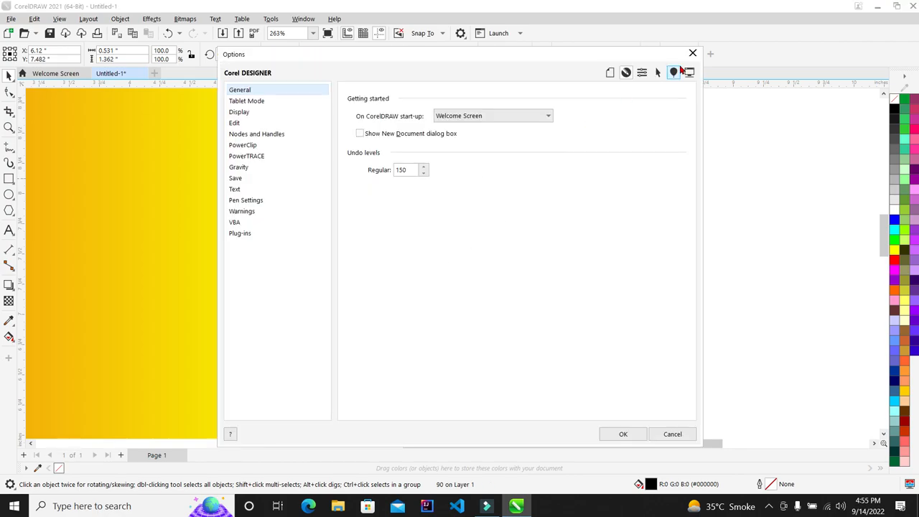
{"action": "left_click", "coordinate": [692, 53]}
{"action": "left_click_drag", "start_coordinate": [601, 140], "coordinate": [321, 373]}
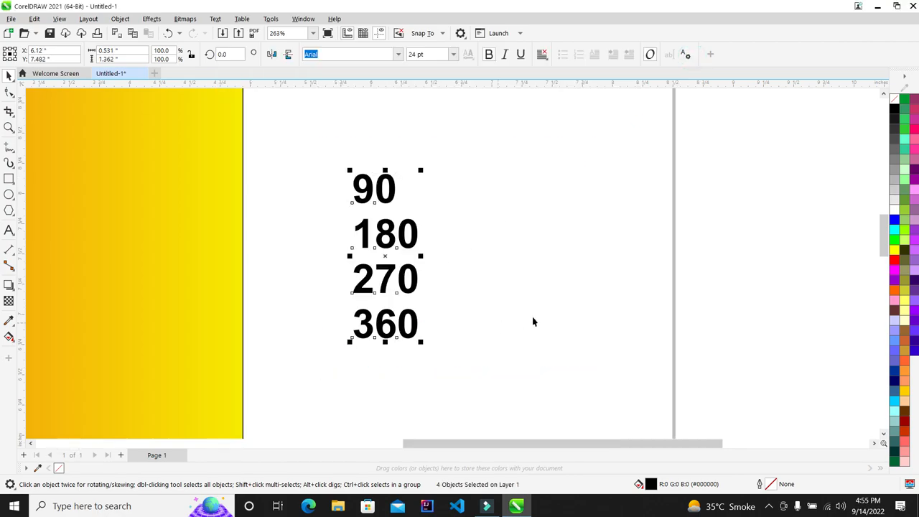
{"action": "left_click", "coordinate": [579, 244]}
Step: Set the rectangle's gradient rotation to 45° for a diagonal red-to-yellow blend
{"action": "scroll", "coordinate": [409, 223], "scroll_direction": "down", "scroll_amount": 2}
{"action": "scroll", "coordinate": [417, 228], "scroll_direction": "down", "scroll_amount": 1}
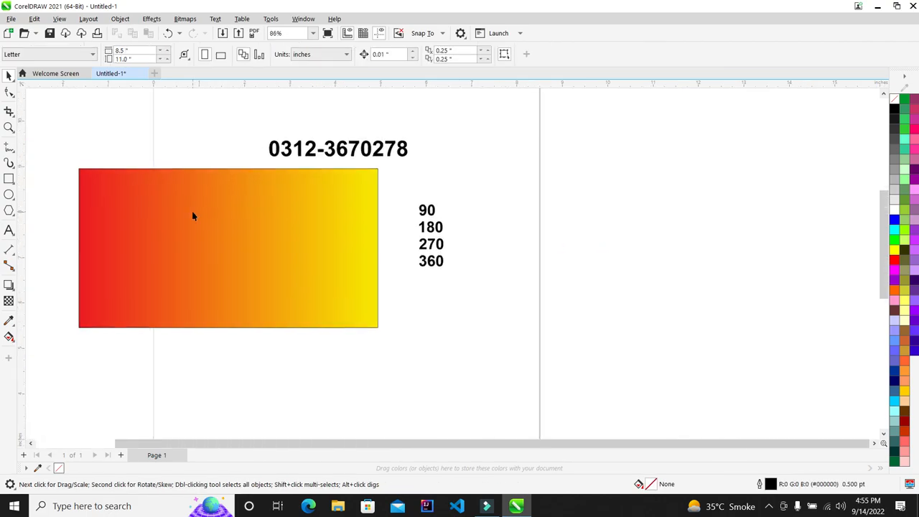
{"action": "left_click", "coordinate": [191, 211]}
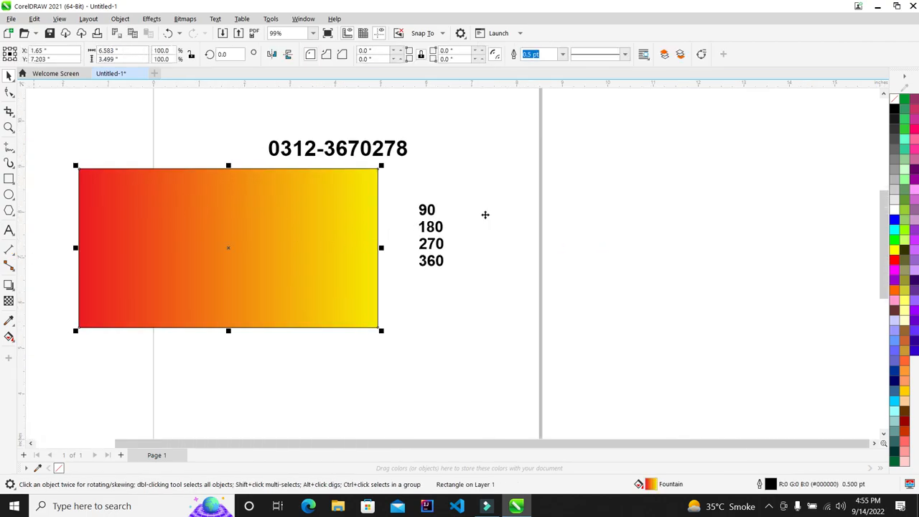
{"action": "key", "text": "F11"}
{"action": "double_click", "coordinate": [587, 330]}
{"action": "type", "text": "66"}
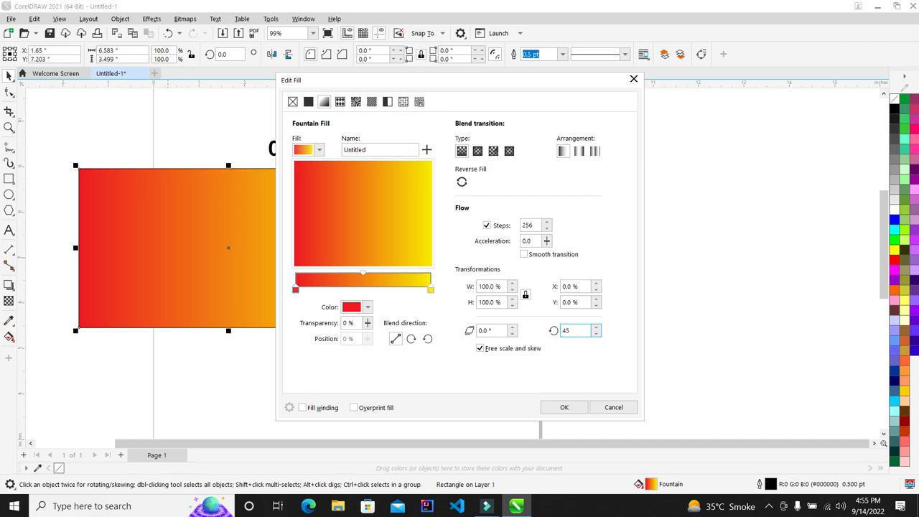
{"action": "key", "text": "Return"}
Step: Select the four number labels and delete them
{"action": "scroll", "coordinate": [186, 243], "scroll_direction": "up", "scroll_amount": 2}
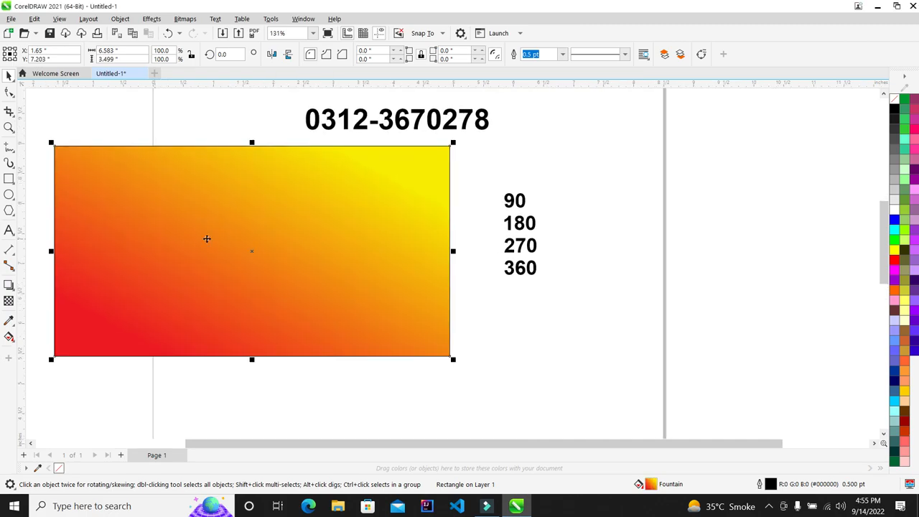
{"action": "left_click_drag", "start_coordinate": [616, 166], "coordinate": [468, 347]}
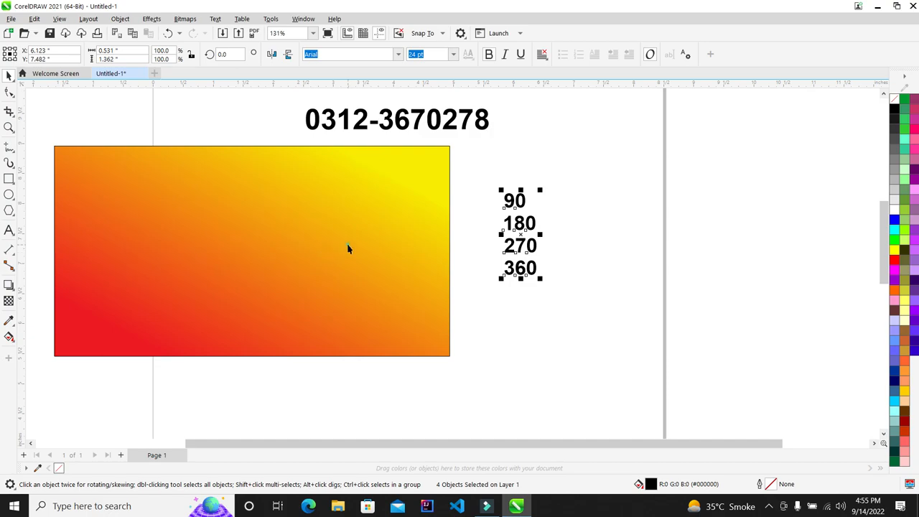
{"action": "left_click", "coordinate": [349, 248]}
{"action": "left_click_drag", "start_coordinate": [607, 165], "coordinate": [455, 293]}
{"action": "scroll", "coordinate": [275, 246], "scroll_direction": "down", "scroll_amount": 2}
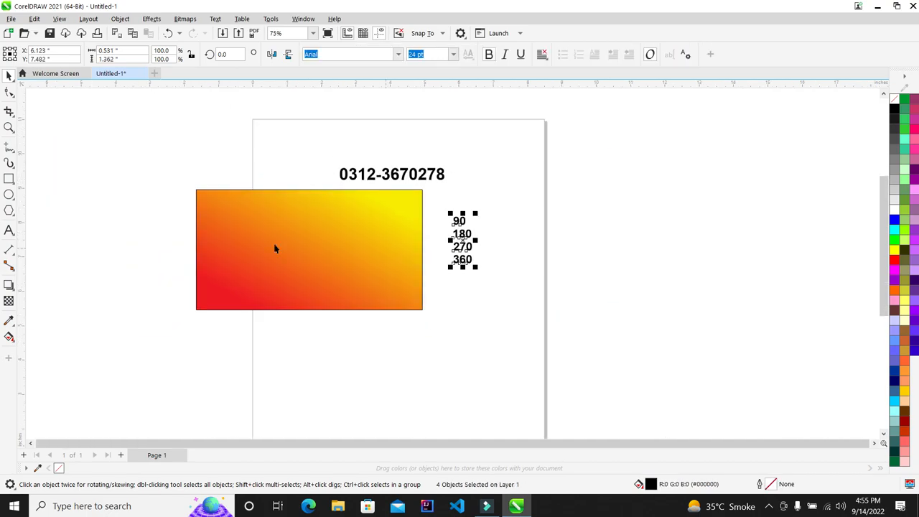
{"action": "scroll", "coordinate": [448, 201], "scroll_direction": "up", "scroll_amount": 1}
{"action": "key", "text": "Delete"}
Step: Reselect the rectangle and reopen its fill settings at the rotation angle
{"action": "left_click", "coordinate": [430, 233]}
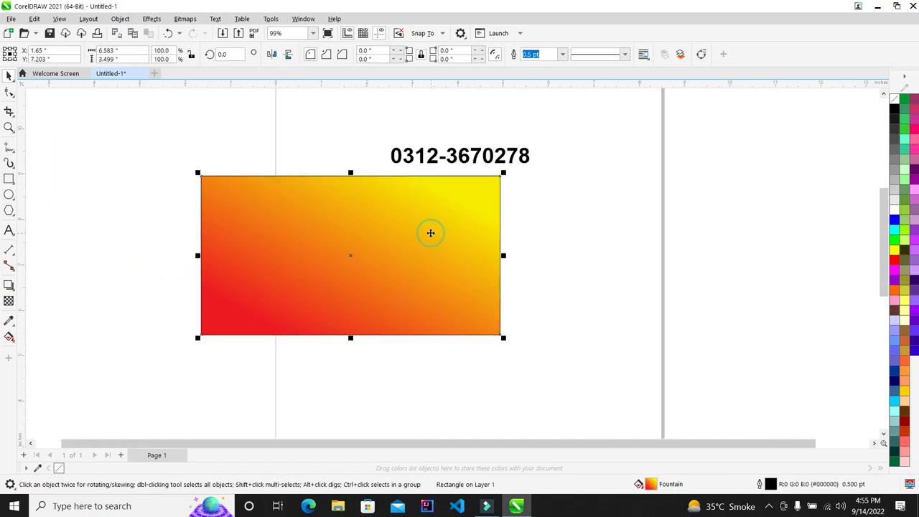
{"action": "key", "text": "F11"}
{"action": "left_click", "coordinate": [577, 330]}
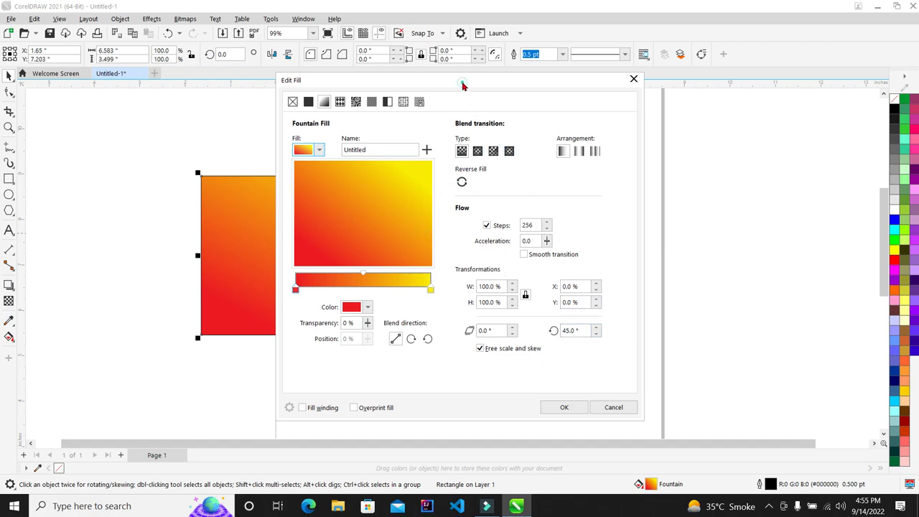
Step: Try an elliptical gradient and a solid fill, then switch to the Bokeh Offset vector pattern fill
{"action": "left_click_drag", "start_coordinate": [465, 80], "coordinate": [625, 64]}
{"action": "left_click", "coordinate": [638, 134]}
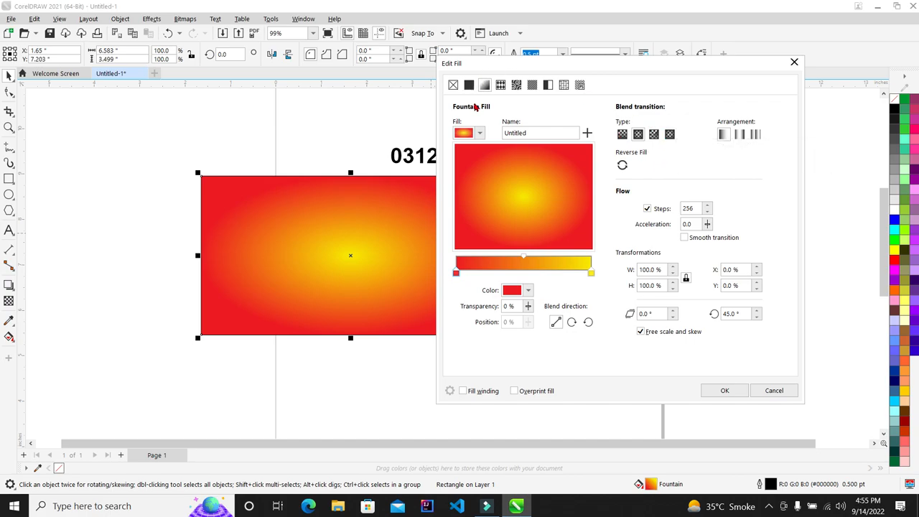
{"action": "left_click", "coordinate": [471, 85]}
{"action": "left_click", "coordinate": [485, 84]}
{"action": "left_click", "coordinate": [500, 84]}
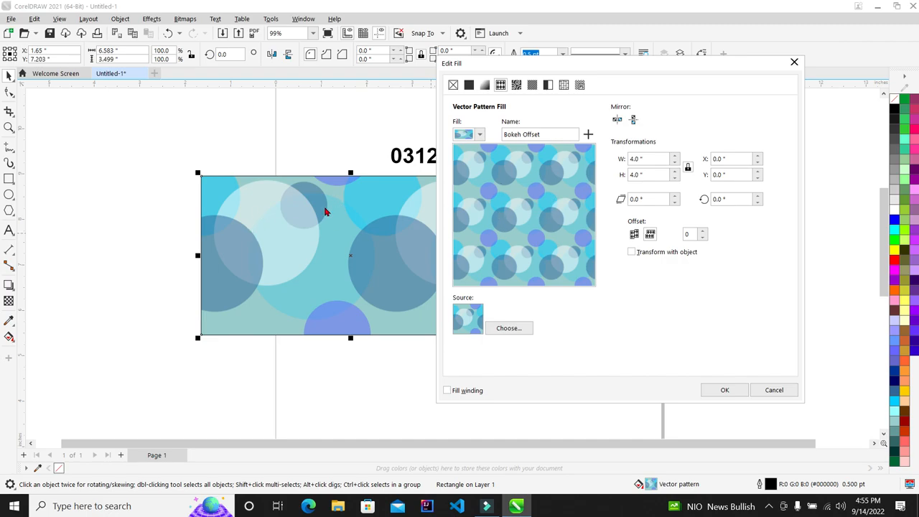
Step: Try the yellow-and-black striped pattern, then choose the Candy Polka Dot pattern
{"action": "left_click", "coordinate": [561, 134]}
{"action": "left_click", "coordinate": [479, 134]}
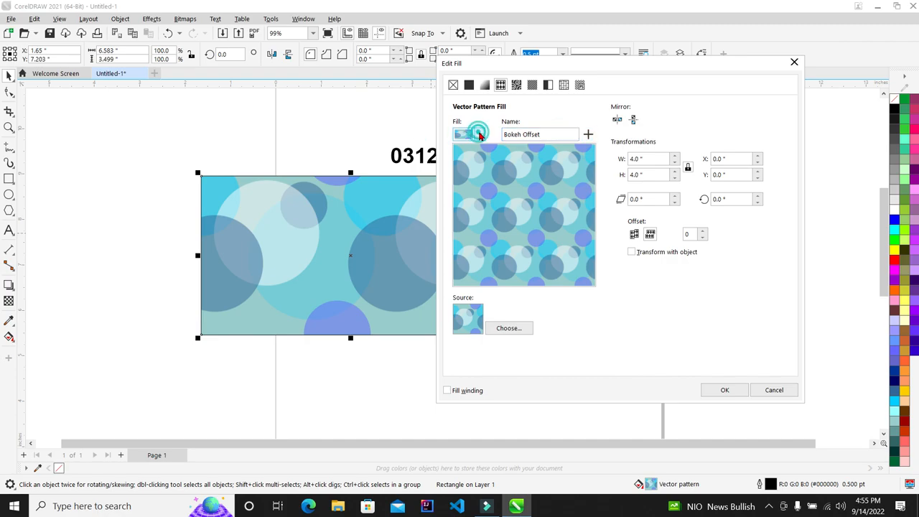
{"action": "left_click", "coordinate": [501, 212]}
{"action": "left_click", "coordinate": [478, 134]}
{"action": "left_click", "coordinate": [478, 134]}
{"action": "left_click", "coordinate": [525, 212]}
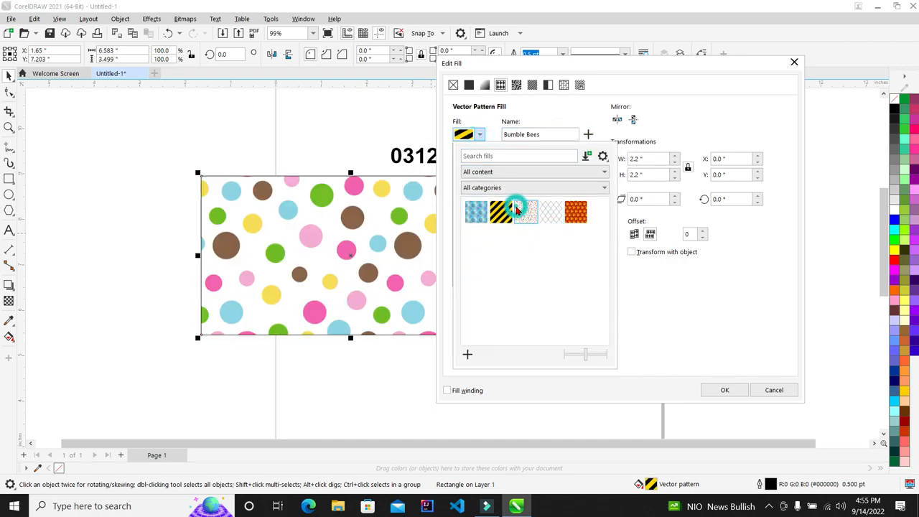
{"action": "left_click", "coordinate": [478, 134]}
{"action": "left_click", "coordinate": [572, 182]}
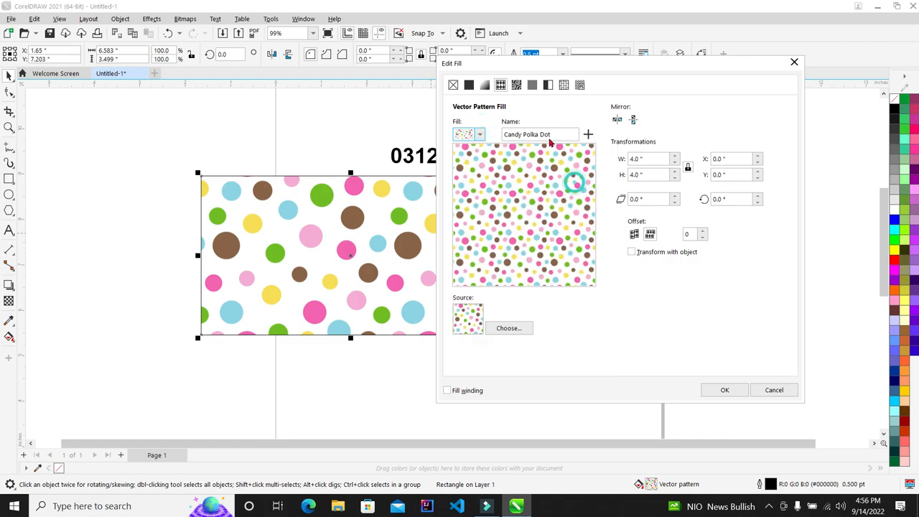
Step: Save the pattern as a custom fill in the Metal category and apply it
{"action": "left_click", "coordinate": [588, 133]}
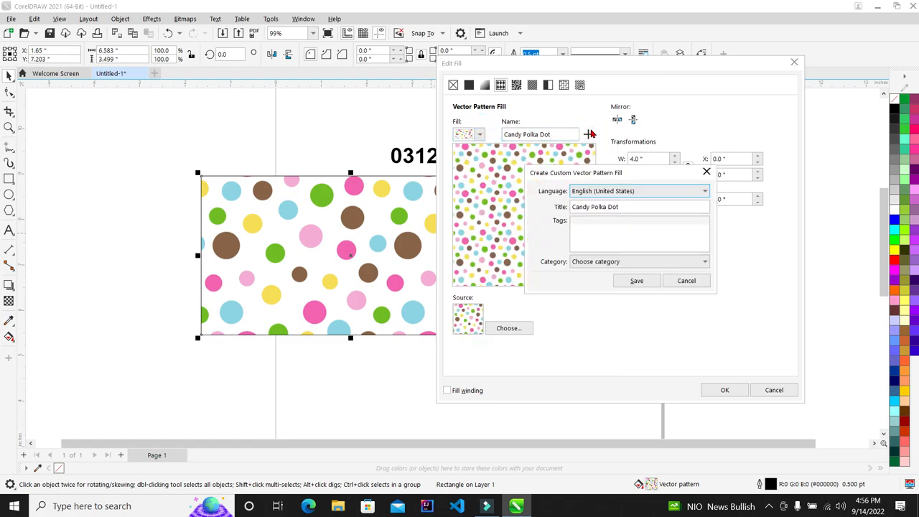
{"action": "left_click", "coordinate": [643, 206]}
{"action": "double_click", "coordinate": [642, 207]}
{"action": "left_click", "coordinate": [671, 261]}
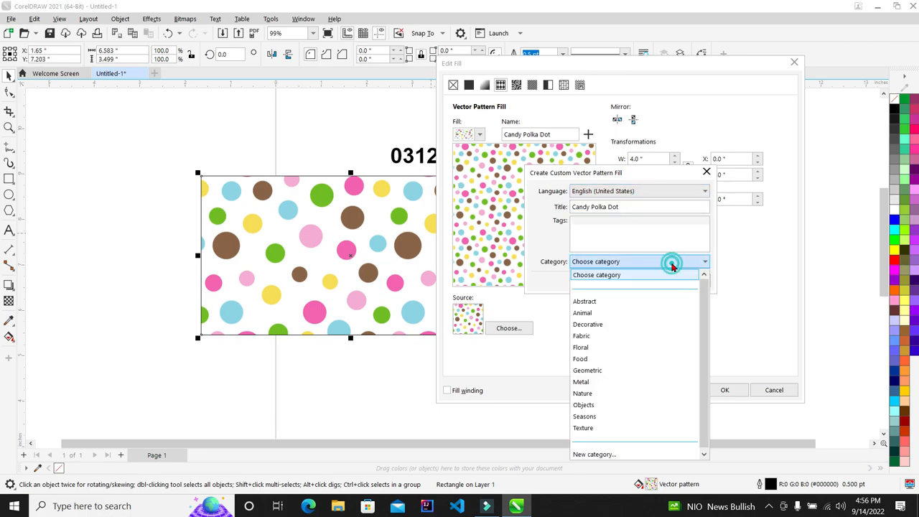
{"action": "left_click", "coordinate": [598, 378]}
{"action": "left_click", "coordinate": [629, 282]}
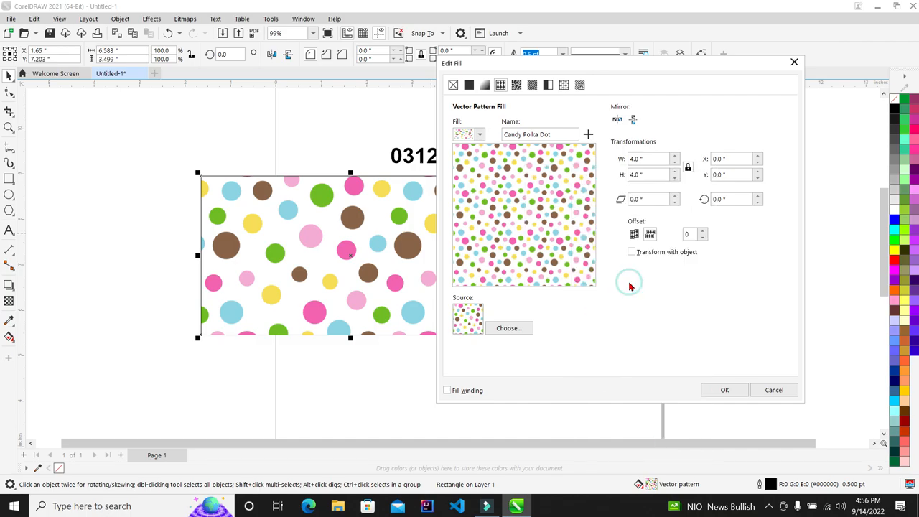
{"action": "left_click", "coordinate": [723, 391]}
Step: Draw three trial circles over brown dots with the Ellipse tool, then marquee-select and delete them
{"action": "scroll", "coordinate": [334, 248], "scroll_direction": "up", "scroll_amount": 5}
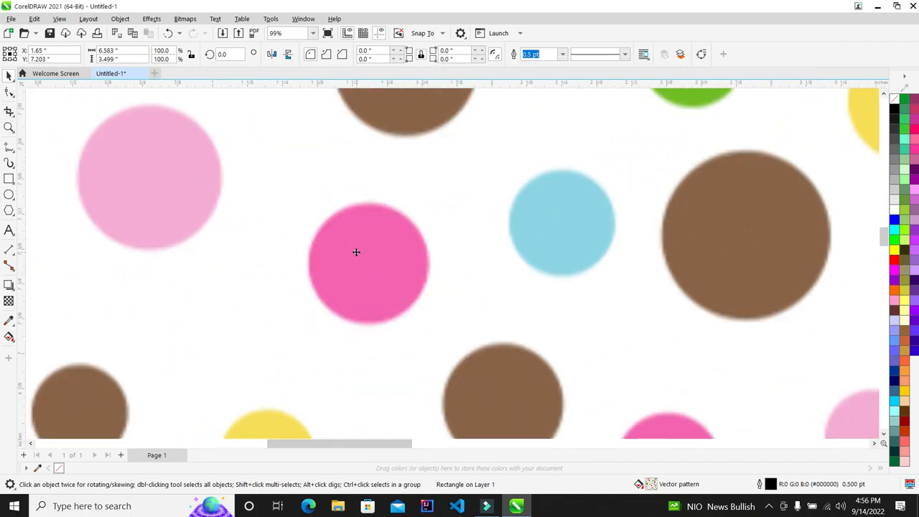
{"action": "scroll", "coordinate": [322, 251], "scroll_direction": "up", "scroll_amount": 7}
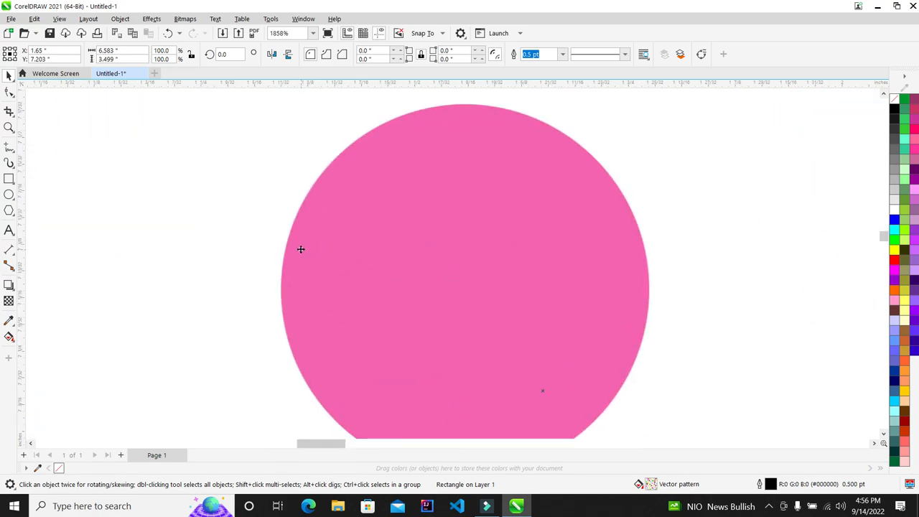
{"action": "scroll", "coordinate": [301, 250], "scroll_direction": "down", "scroll_amount": 10}
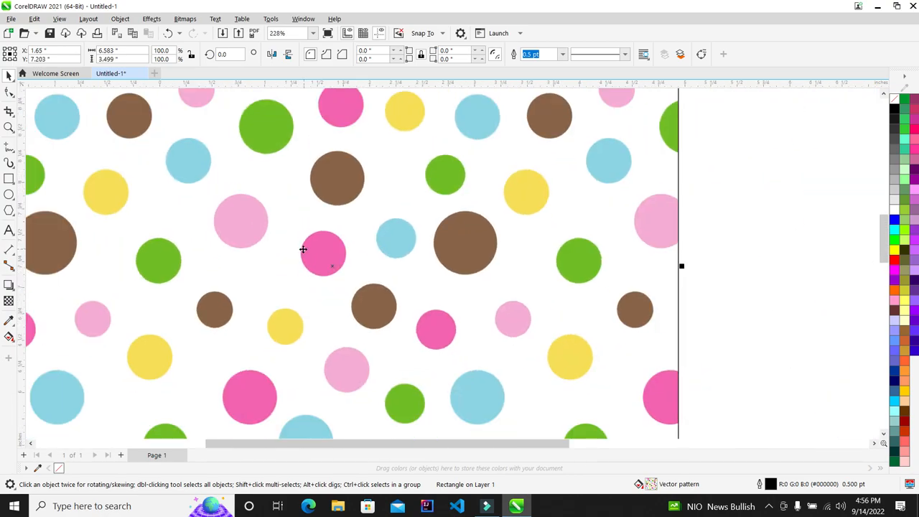
{"action": "scroll", "coordinate": [445, 247], "scroll_direction": "down", "scroll_amount": 3}
{"action": "scroll", "coordinate": [420, 247], "scroll_direction": "up", "scroll_amount": 2}
{"action": "left_click", "coordinate": [164, 207]}
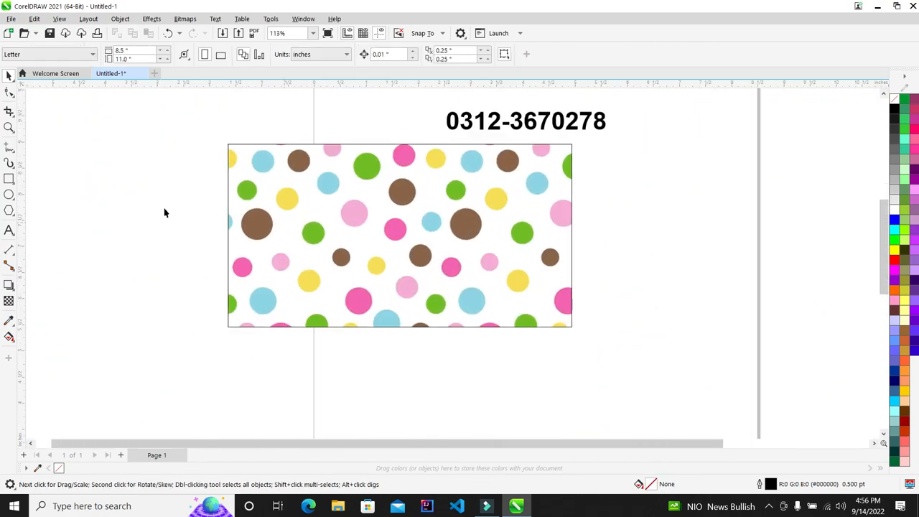
{"action": "left_click", "coordinate": [9, 194]}
{"action": "scroll", "coordinate": [280, 173], "scroll_direction": "up", "scroll_amount": 1}
{"action": "mouse_move", "coordinate": [291, 147]}
{"action": "left_mouse_down"}
{"action": "mouse_move", "coordinate": [314, 171]}
{"action": "mouse_move", "coordinate": [377, 163]}
{"action": "left_mouse_up"}
{"action": "left_click_drag", "start_coordinate": [414, 185], "coordinate": [435, 205]}
{"action": "left_click_drag", "start_coordinate": [501, 231], "coordinate": [515, 244]}
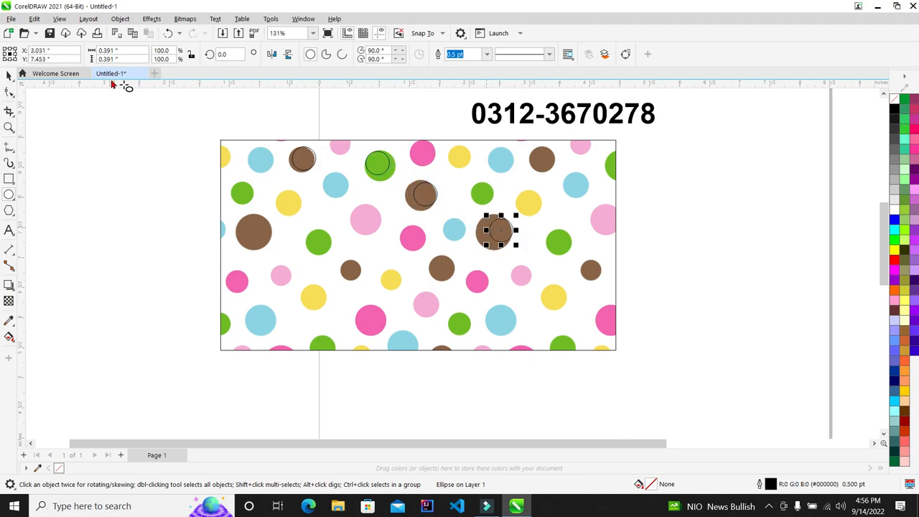
{"action": "left_click_drag", "start_coordinate": [656, 279], "coordinate": [199, 170]}
{"action": "key", "text": "Delete"}
Step: Select the patterned rectangle and bring up its Edit Fill settings with F11
{"action": "left_click", "coordinate": [467, 273]}
{"action": "scroll", "coordinate": [418, 238], "scroll_direction": "down", "scroll_amount": 1}
{"action": "scroll", "coordinate": [455, 270], "scroll_direction": "up", "scroll_amount": 1}
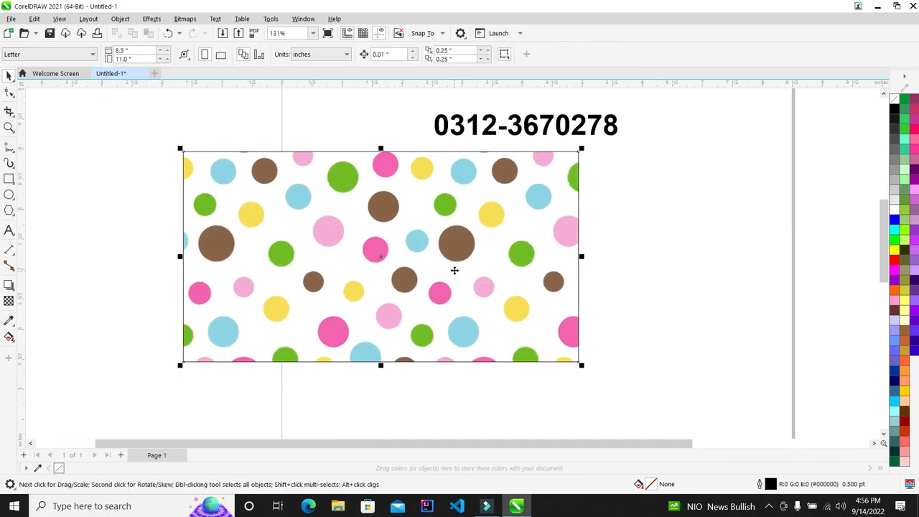
{"action": "key", "text": "F11"}
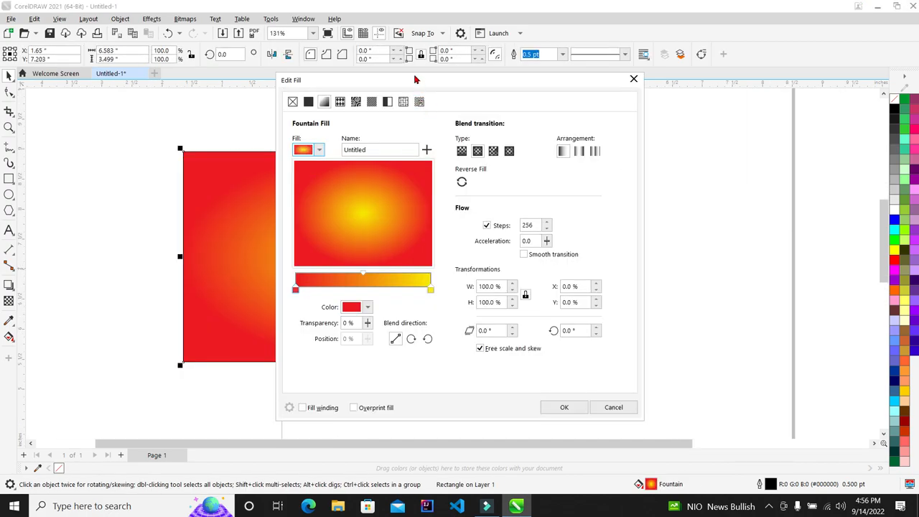
Step: Try a mirrored polka-dot vector pattern, then switch the rectangle to the Bricks bitmap pattern fill
{"action": "left_click", "coordinate": [339, 102]}
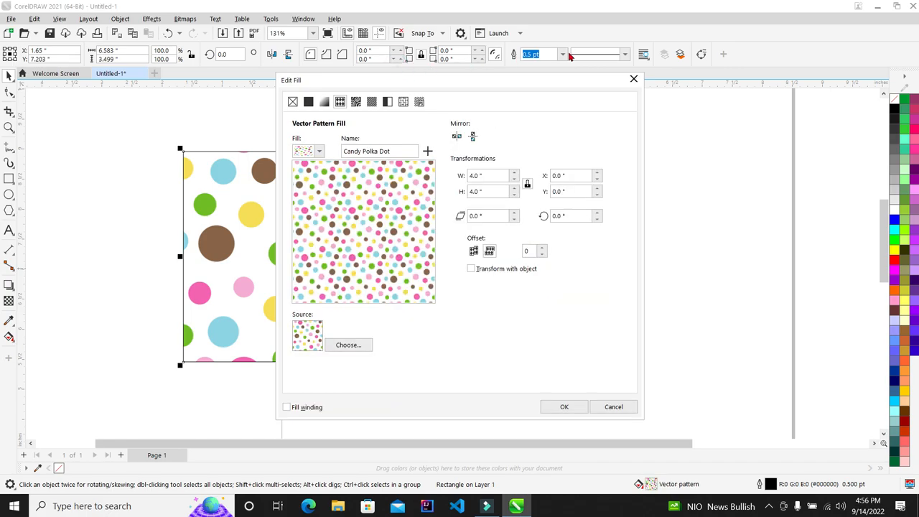
{"action": "left_click", "coordinate": [471, 138]}
{"action": "left_click_drag", "start_coordinate": [386, 74], "coordinate": [686, 60]}
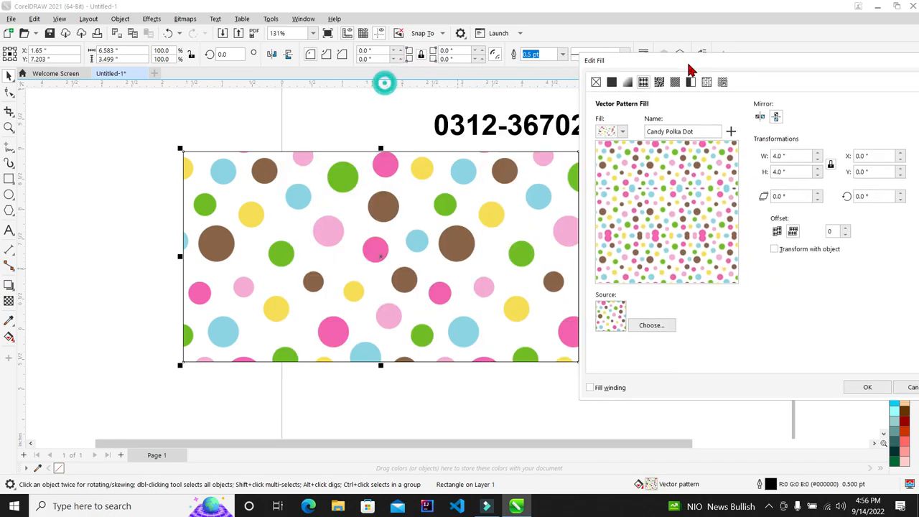
{"action": "left_click", "coordinate": [631, 325]}
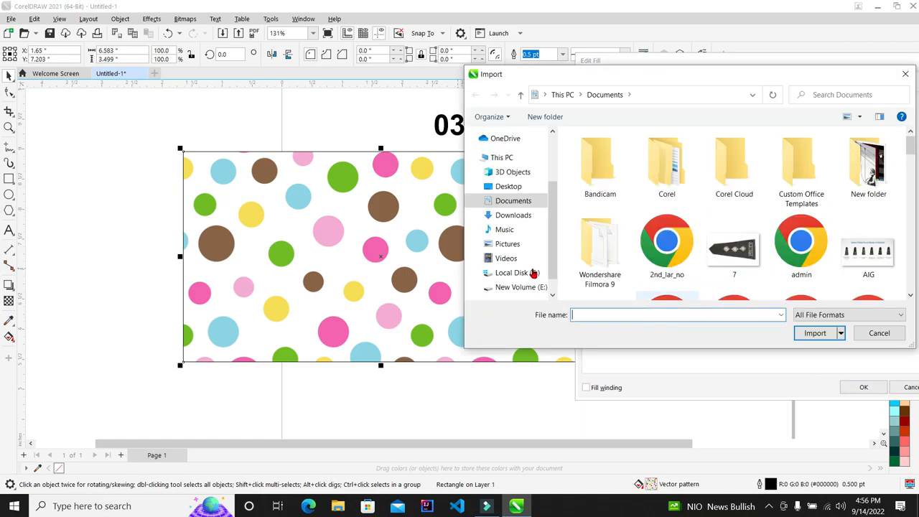
{"action": "left_click", "coordinate": [878, 334]}
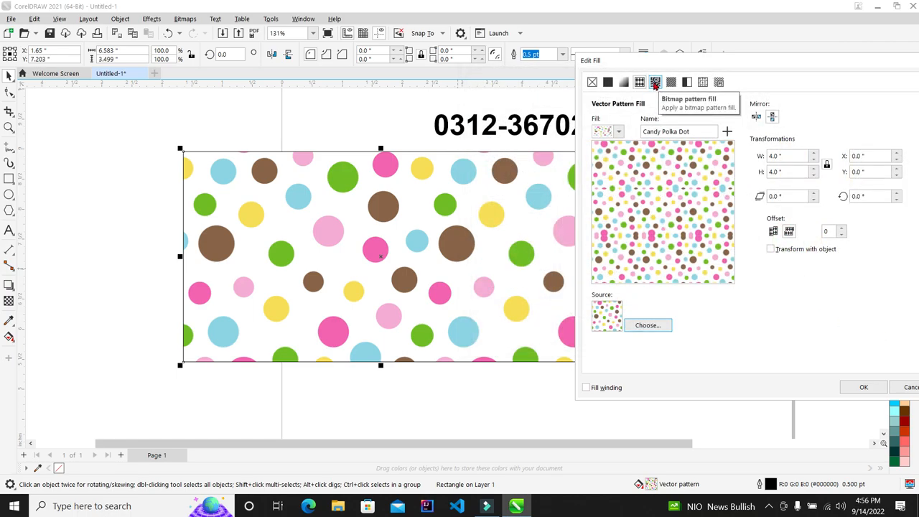
{"action": "left_click", "coordinate": [655, 82]}
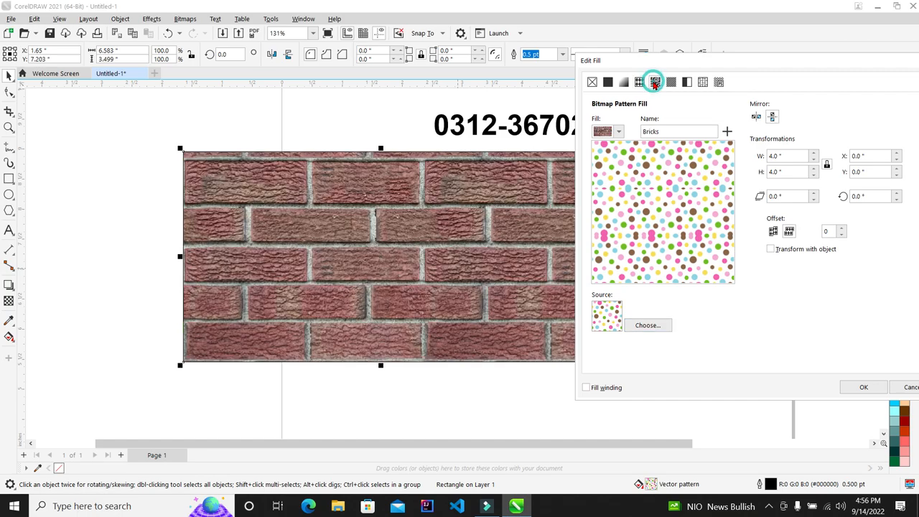
Step: Abandon saving Bricks as a custom fill and preview the Brushed Steel and Concrete patterns
{"action": "left_click", "coordinate": [728, 131]}
{"action": "left_click", "coordinate": [778, 204]}
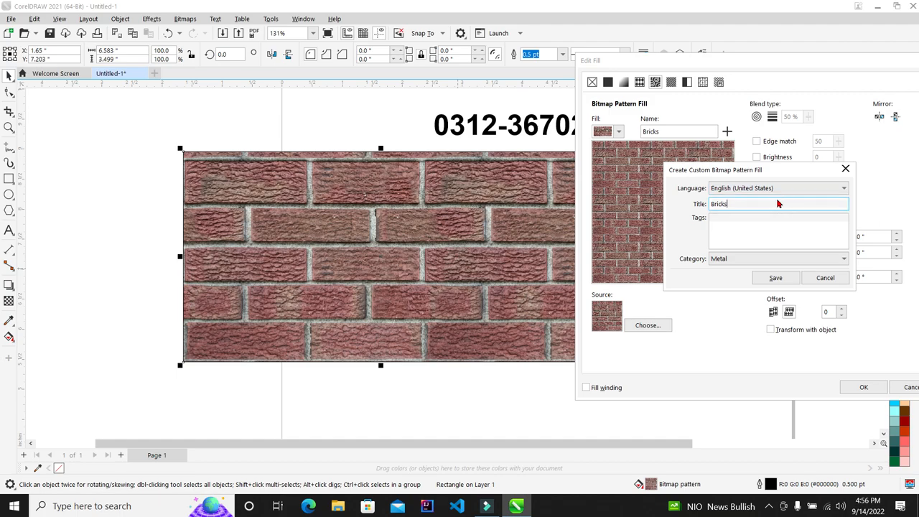
{"action": "left_click", "coordinate": [829, 277]}
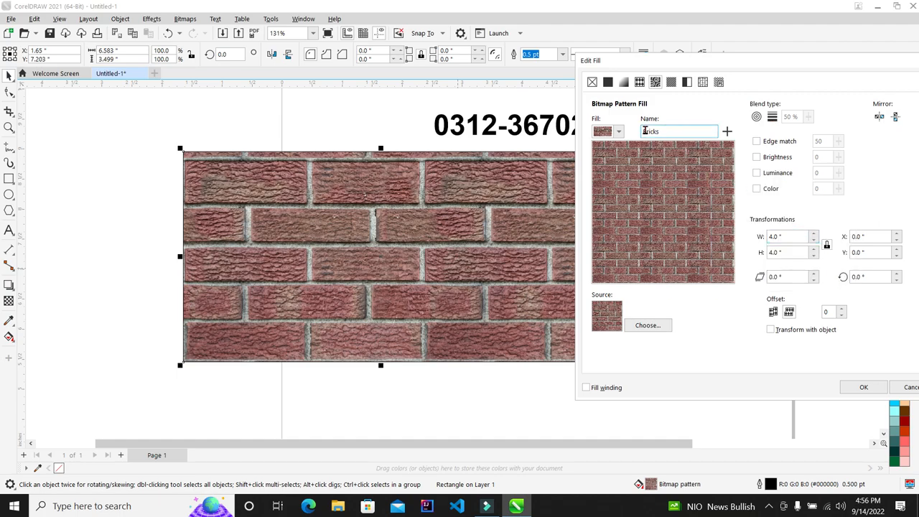
{"action": "left_click", "coordinate": [618, 131]}
{"action": "left_click", "coordinate": [645, 210]}
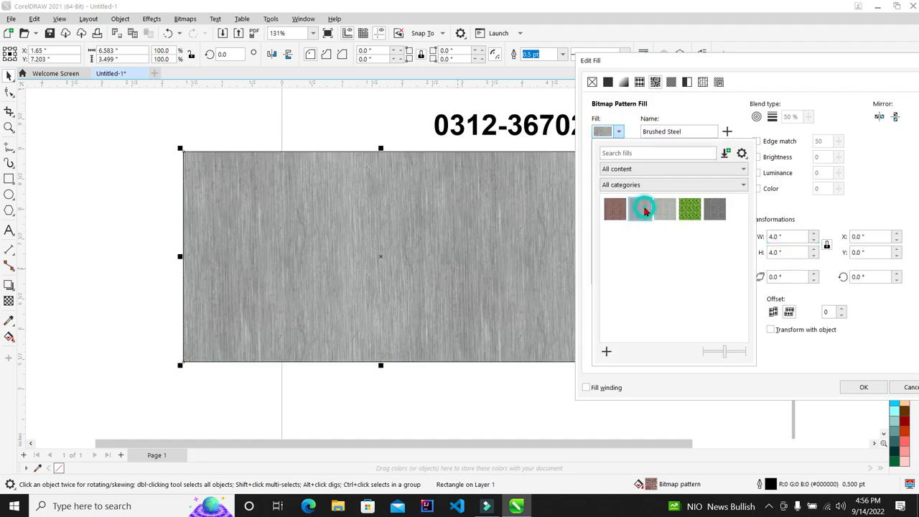
{"action": "left_click", "coordinate": [665, 209]}
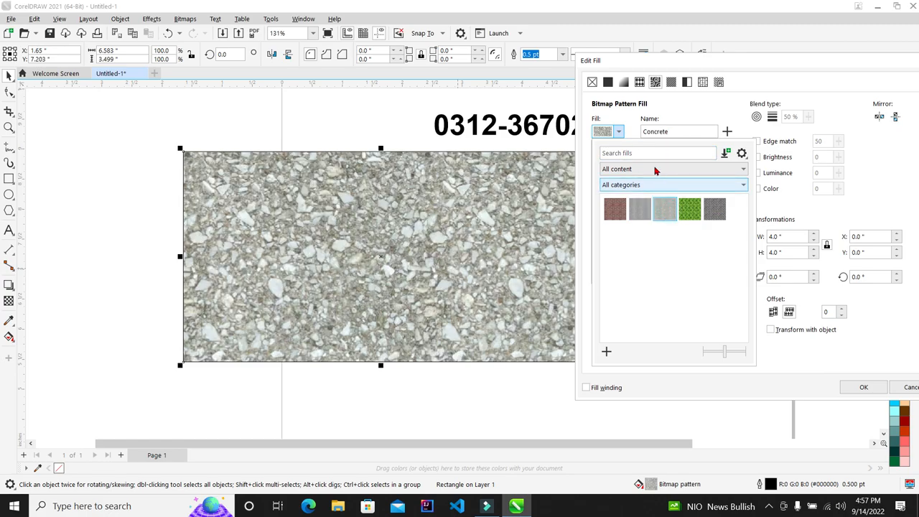
{"action": "left_click", "coordinate": [619, 132]}
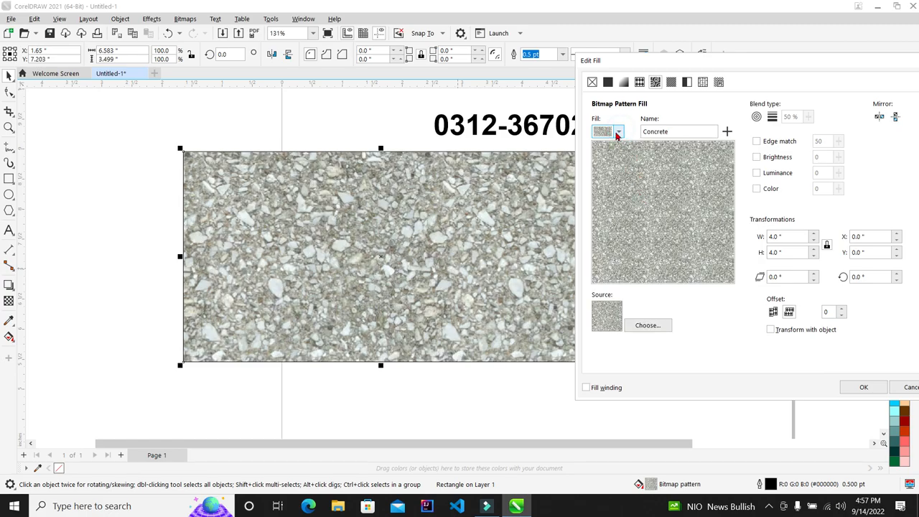
Step: Compare Bricks, Brushed Steel, Concrete and Evergreen, then apply the Textured Sheet Metal bitmap pattern
{"action": "left_click", "coordinate": [618, 133]}
{"action": "left_click", "coordinate": [619, 208]}
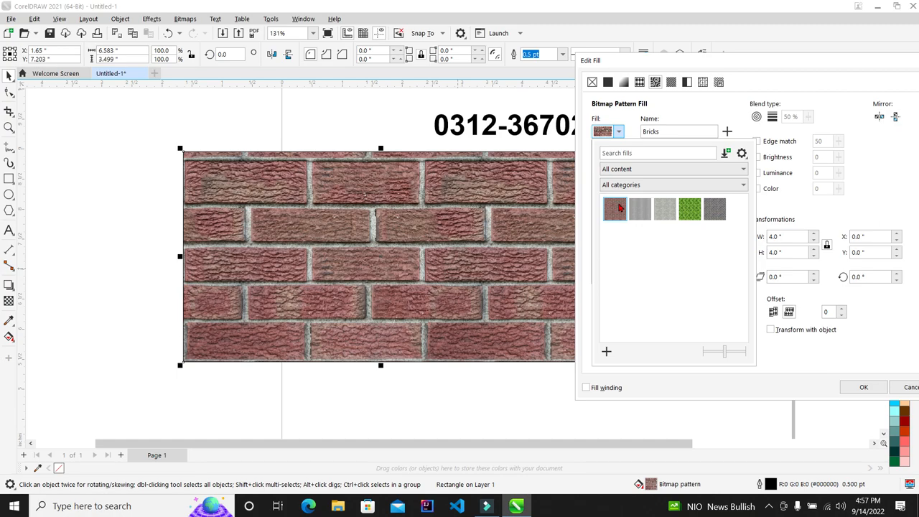
{"action": "left_click", "coordinate": [637, 214]}
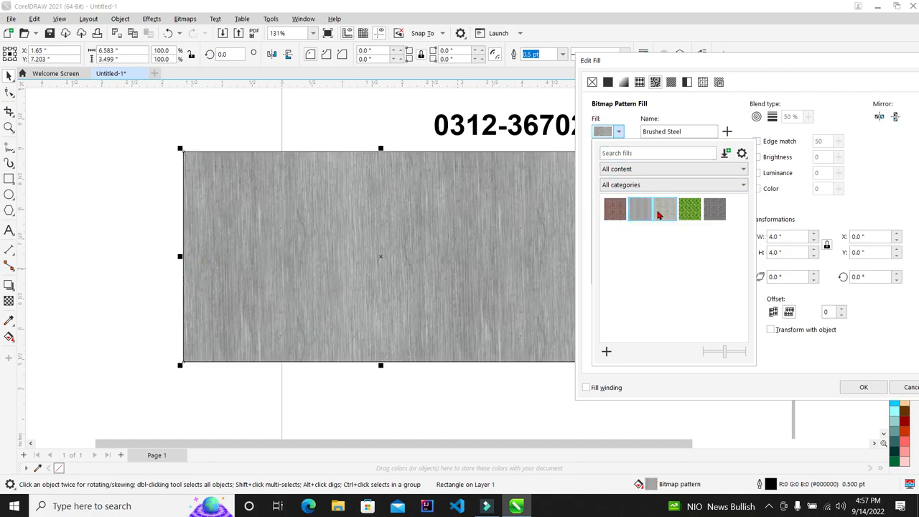
{"action": "left_click", "coordinate": [660, 213]}
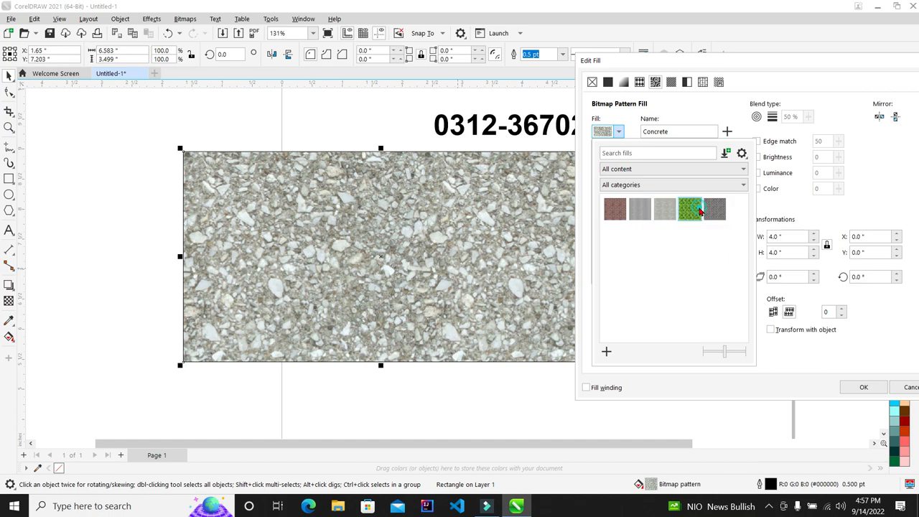
{"action": "left_click", "coordinate": [698, 209]}
{"action": "left_click", "coordinate": [725, 211]}
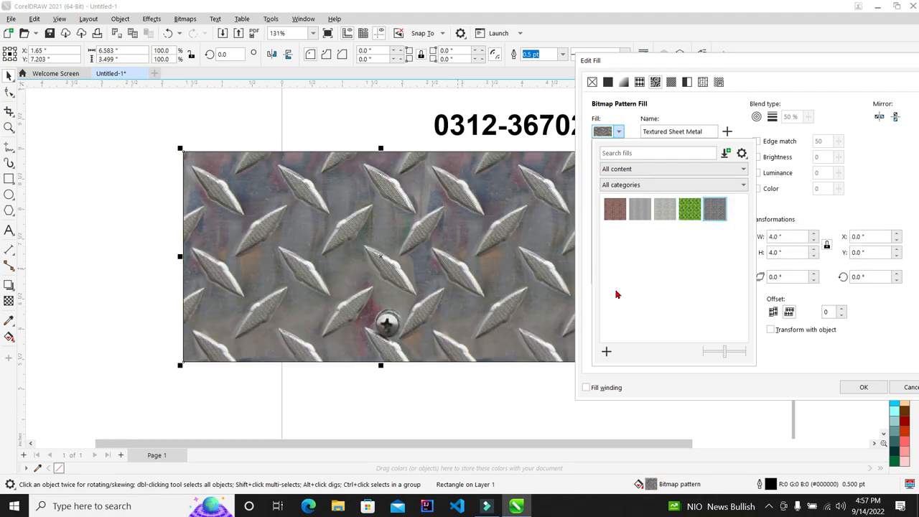
{"action": "left_click", "coordinate": [878, 403]}
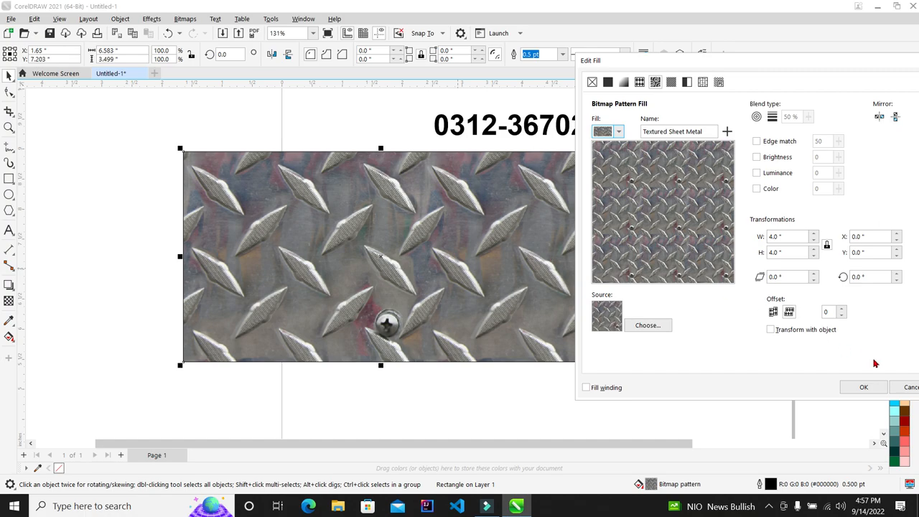
{"action": "left_click", "coordinate": [860, 386]}
Step: Reselect the metal-textured rectangle and reopen its fill settings with F11
{"action": "scroll", "coordinate": [545, 255], "scroll_direction": "up", "scroll_amount": 5}
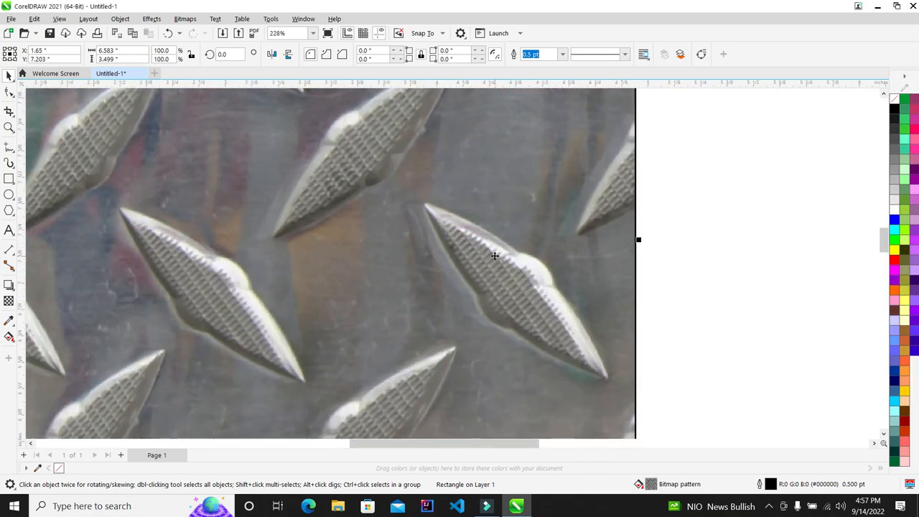
{"action": "scroll", "coordinate": [482, 255], "scroll_direction": "up", "scroll_amount": 5}
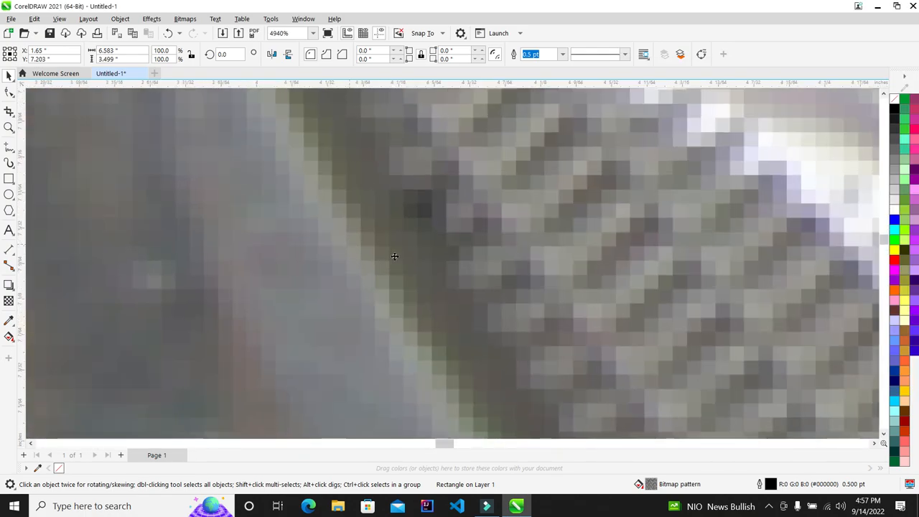
{"action": "scroll", "coordinate": [337, 248], "scroll_direction": "up", "scroll_amount": 4}
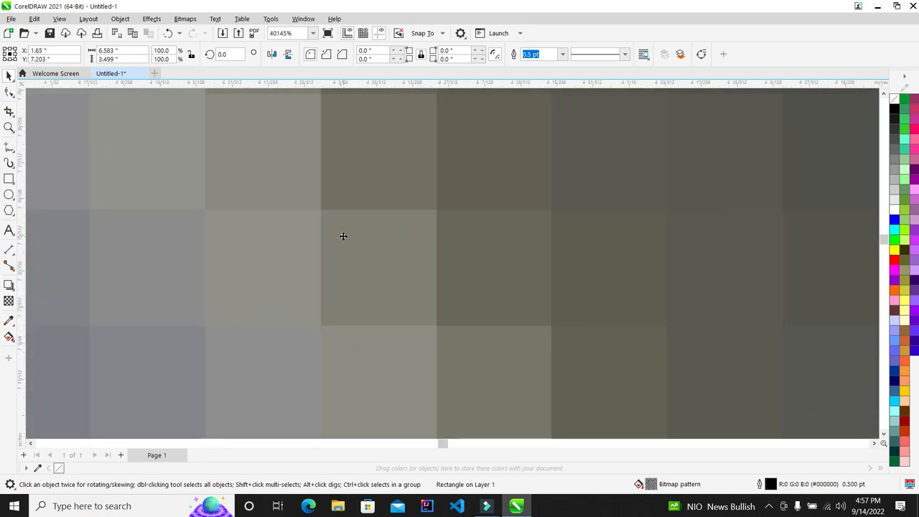
{"action": "scroll", "coordinate": [343, 236], "scroll_direction": "down", "scroll_amount": 12}
{"action": "scroll", "coordinate": [343, 236], "scroll_direction": "down", "scroll_amount": 1}
{"action": "left_click", "coordinate": [679, 251]}
{"action": "scroll", "coordinate": [457, 227], "scroll_direction": "up", "scroll_amount": 1}
{"action": "left_click", "coordinate": [455, 223]}
{"action": "scroll", "coordinate": [431, 215], "scroll_direction": "down", "scroll_amount": 1}
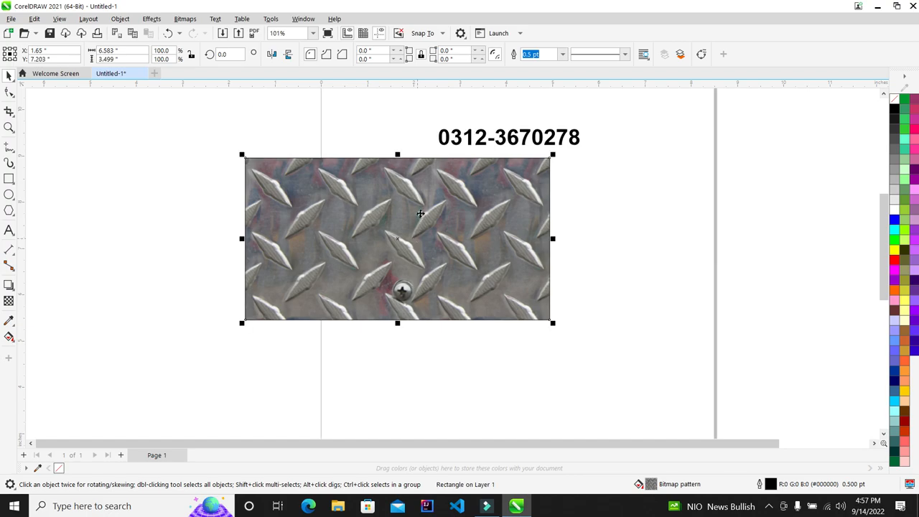
{"action": "scroll", "coordinate": [427, 208], "scroll_direction": "up", "scroll_amount": 1}
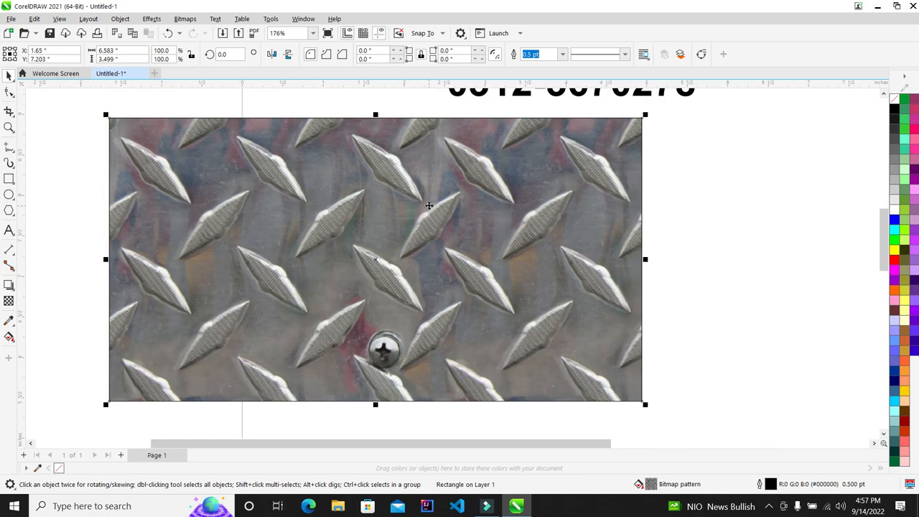
{"action": "key", "text": "F11"}
Step: Switch the rectangle to a diagonal hatch fill with red lines instead of teal or black
{"action": "left_click", "coordinate": [340, 102]}
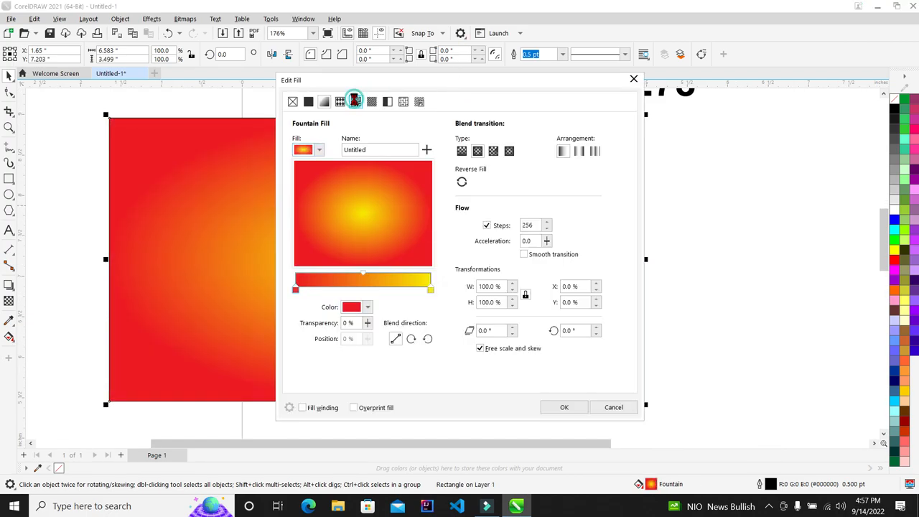
{"action": "left_click_drag", "start_coordinate": [400, 85], "coordinate": [623, 66]}
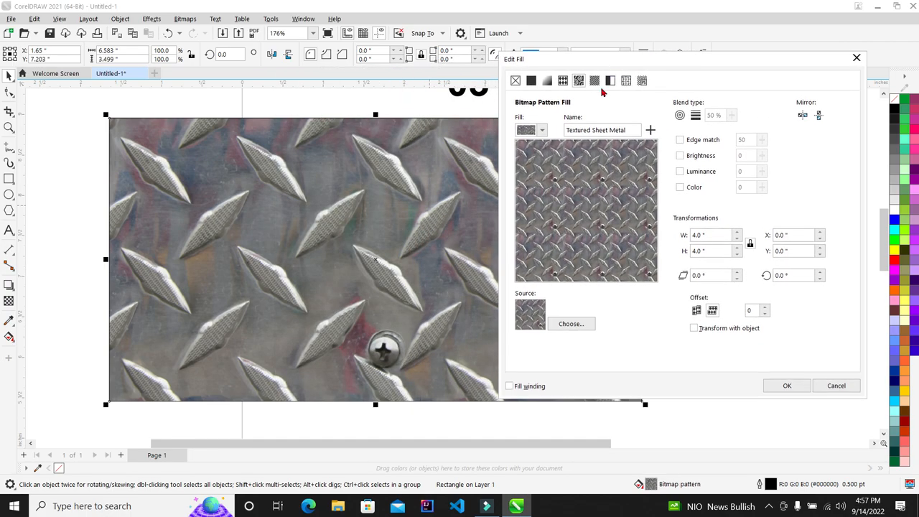
{"action": "left_click", "coordinate": [594, 79]}
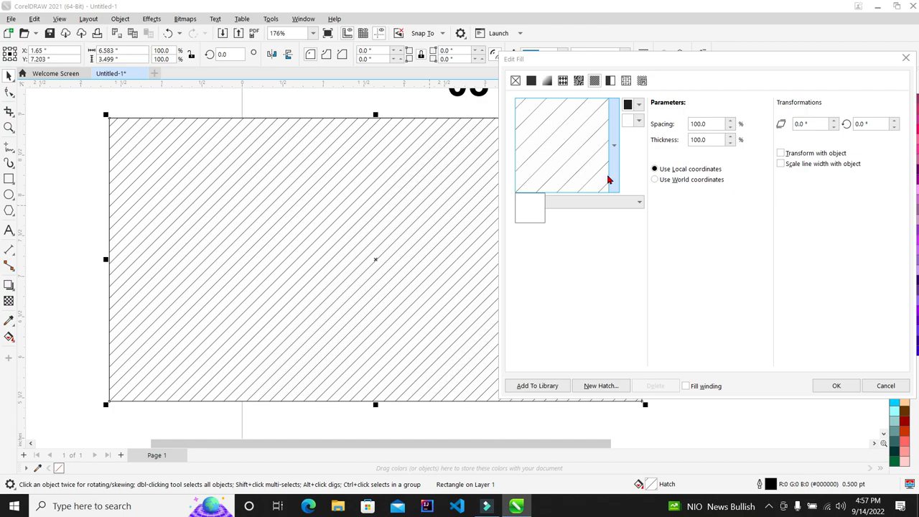
{"action": "left_click", "coordinate": [638, 104]}
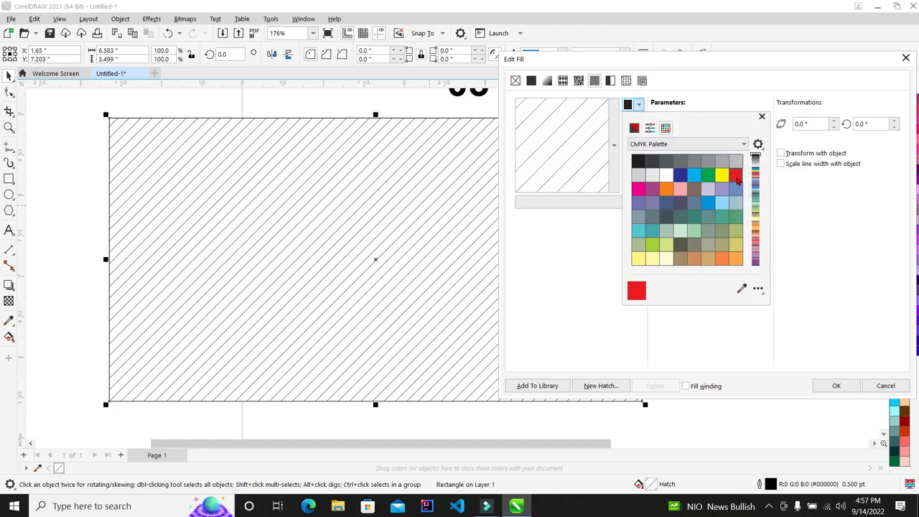
{"action": "left_click", "coordinate": [721, 216]}
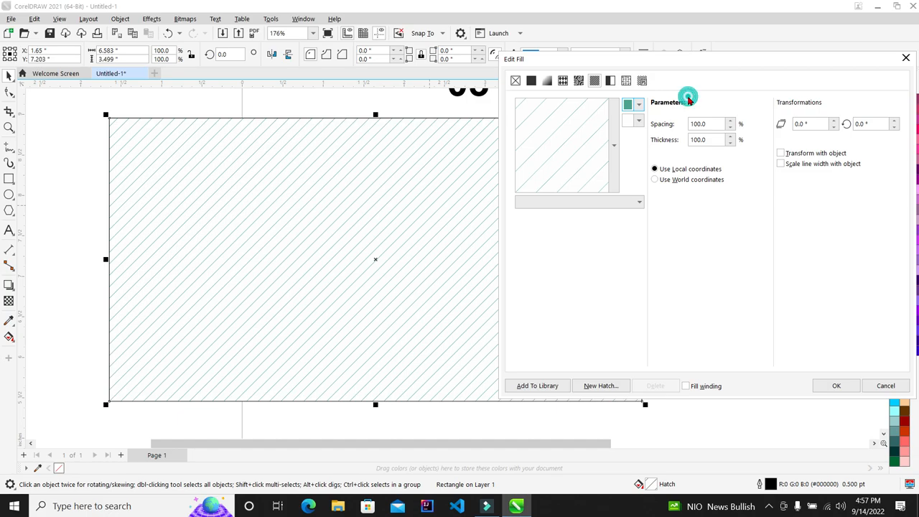
{"action": "left_click", "coordinate": [637, 106]}
{"action": "left_click", "coordinate": [737, 176]}
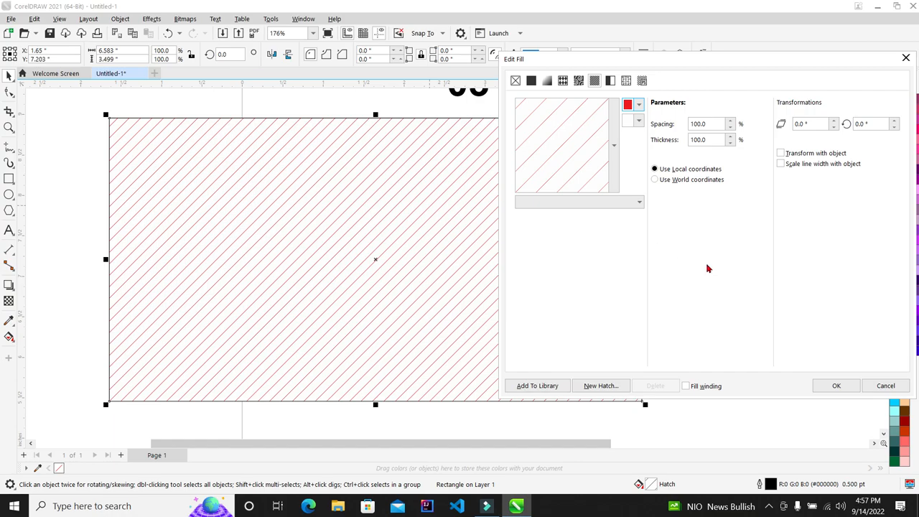
{"action": "left_click", "coordinate": [836, 386]}
{"action": "left_click", "coordinate": [708, 200]}
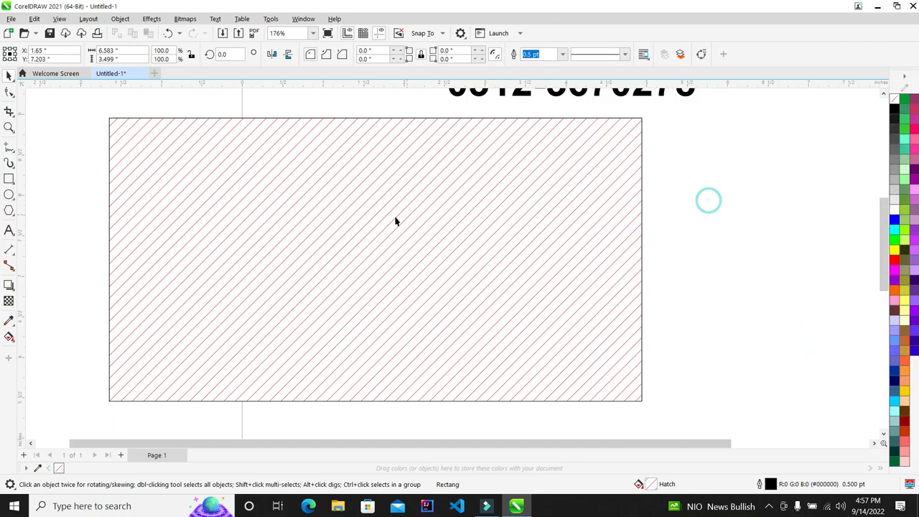
{"action": "scroll", "coordinate": [395, 218], "scroll_direction": "down", "scroll_amount": 2}
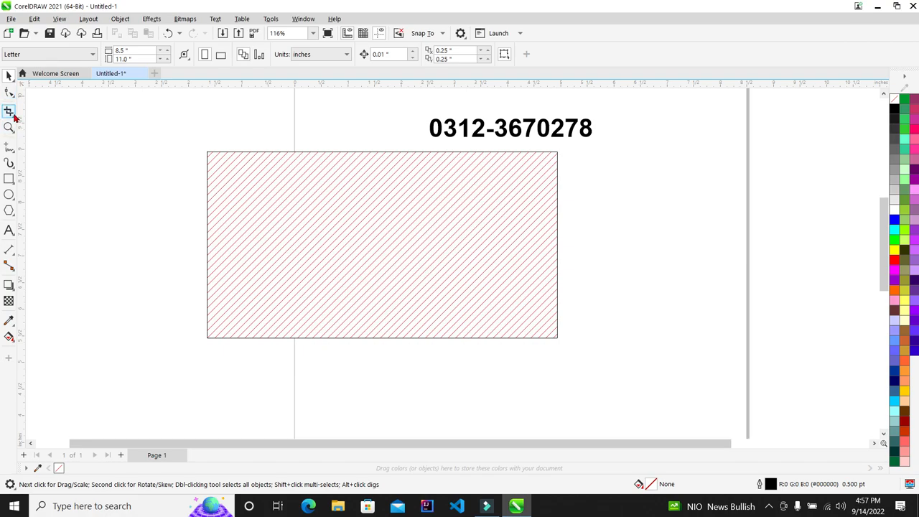
{"action": "mouse_move", "coordinate": [15, 134]}
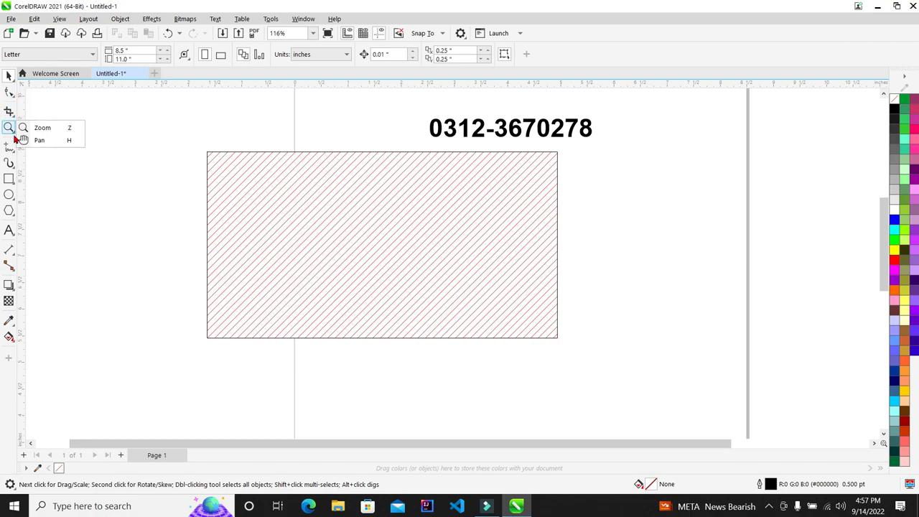
{"action": "mouse_move", "coordinate": [10, 162]}
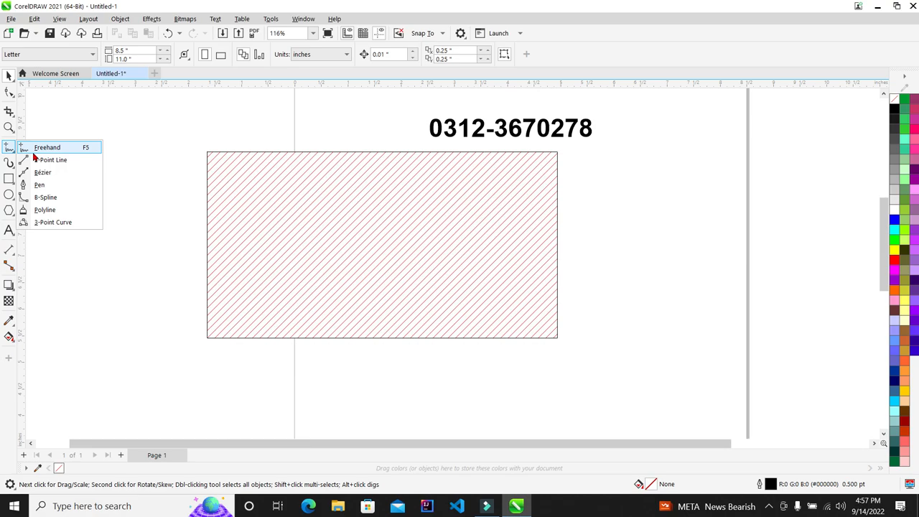
{"action": "left_click", "coordinate": [49, 184]}
{"action": "left_click", "coordinate": [55, 172]}
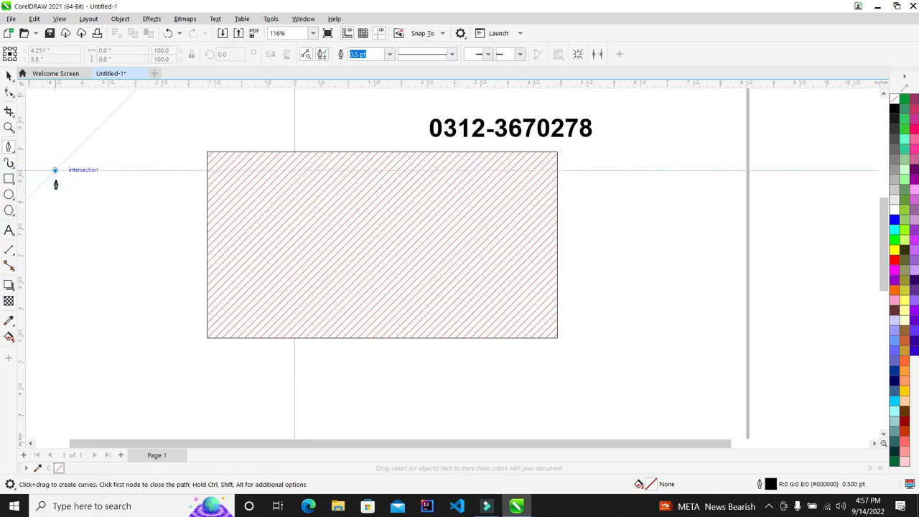
{"action": "left_click", "coordinate": [55, 209]}
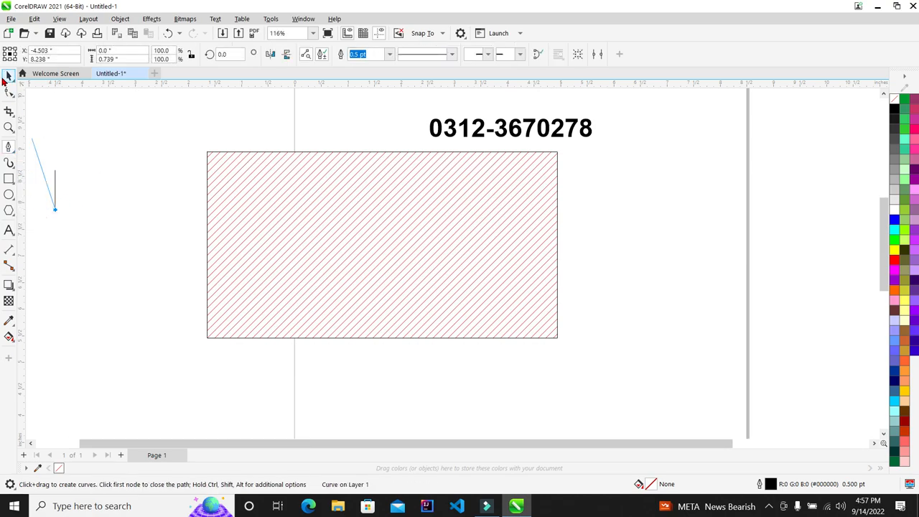
{"action": "double_click", "coordinate": [135, 186]}
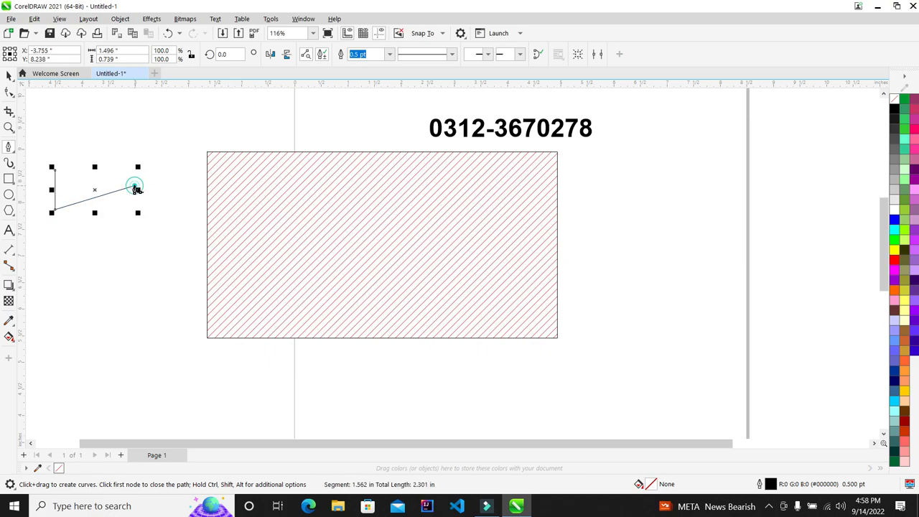
{"action": "left_click", "coordinate": [10, 76]}
{"action": "key", "text": "Delete"}
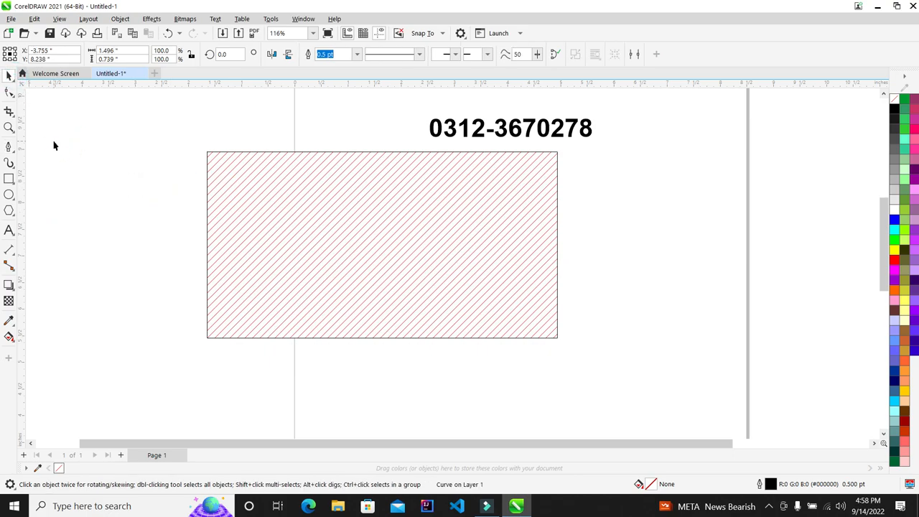
{"action": "left_click", "coordinate": [12, 157]}
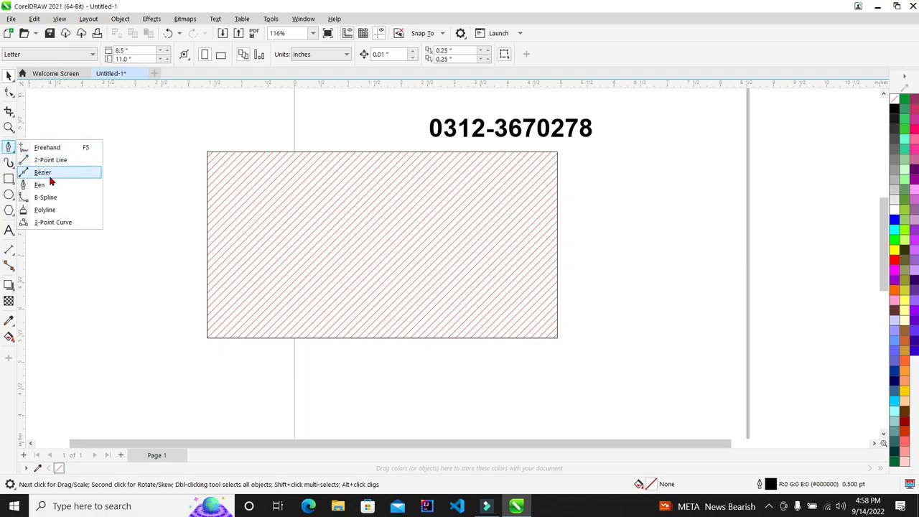
{"action": "left_click", "coordinate": [47, 147]}
{"action": "mouse_move", "coordinate": [76, 144]}
{"action": "left_mouse_down"}
{"action": "mouse_move", "coordinate": [77, 178]}
{"action": "mouse_move", "coordinate": [110, 255]}
{"action": "left_mouse_up"}
{"action": "key", "text": "Delete"}
{"action": "left_click", "coordinate": [7, 75]}
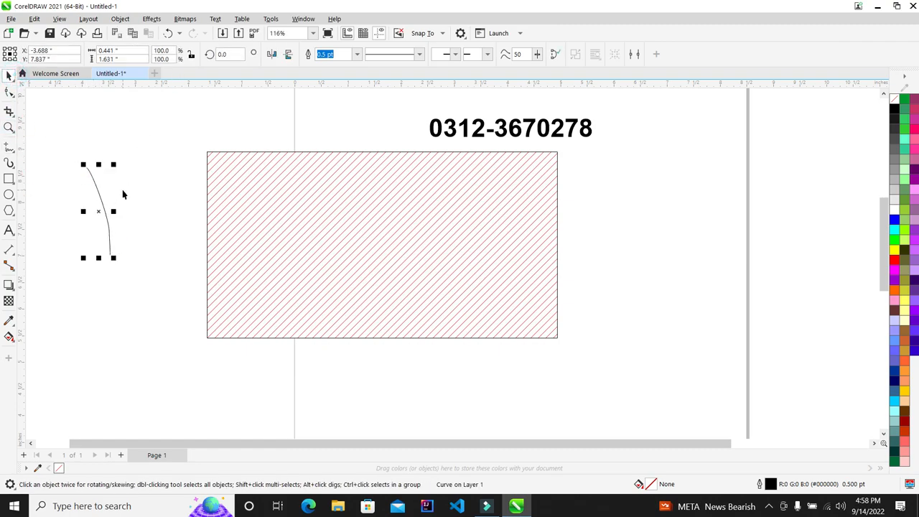
{"action": "key", "text": "Delete"}
{"action": "left_click", "coordinate": [10, 165]}
{"action": "left_click", "coordinate": [9, 145]}
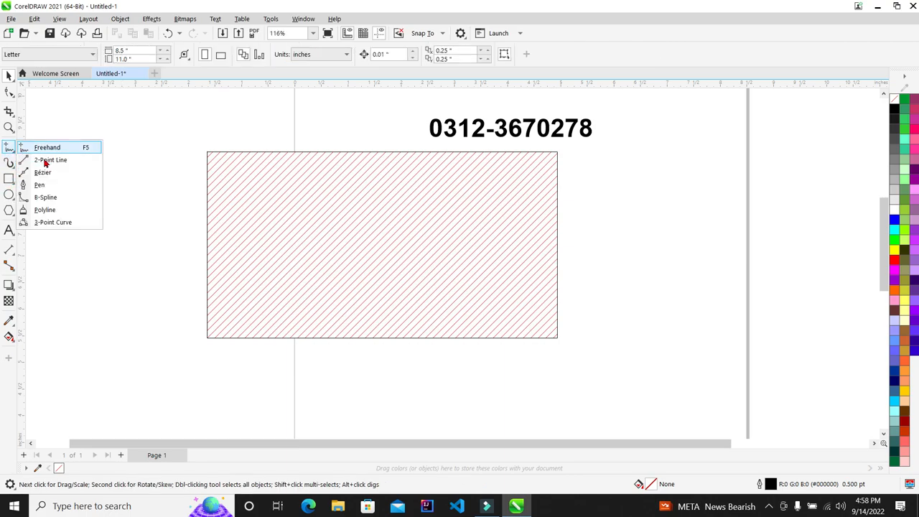
Step: Draw a long vertical straight line left of the rectangle with the 2-Point Line tool
{"action": "left_click", "coordinate": [49, 160]}
{"action": "left_click_drag", "start_coordinate": [86, 158], "coordinate": [85, 221]}
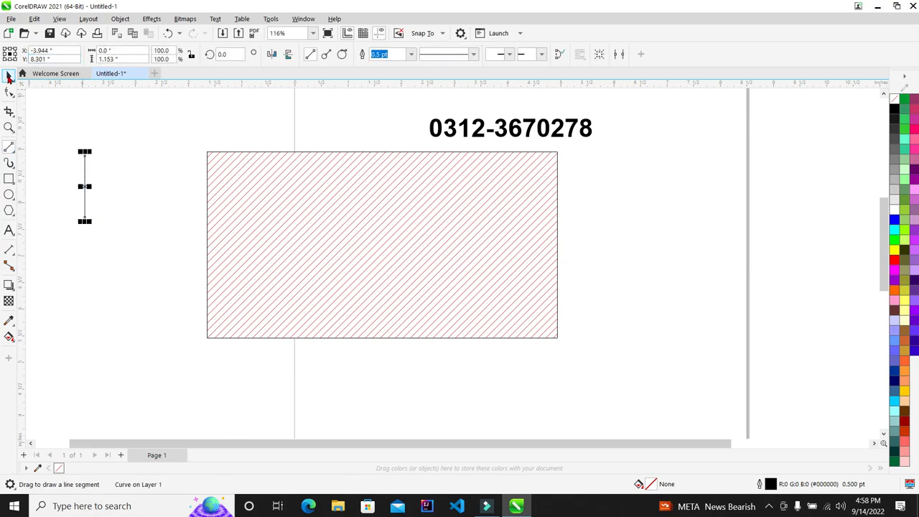
{"action": "key", "text": "space"}
{"action": "left_click_drag", "start_coordinate": [85, 222], "coordinate": [84, 341]}
{"action": "scroll", "coordinate": [168, 209], "scroll_direction": "down", "scroll_amount": 1}
{"action": "scroll", "coordinate": [131, 210], "scroll_direction": "up", "scroll_amount": 1}
Step: Duplicate the line into 51 evenly spaced copies with Ctrl+R and move them below the hatched rectangle
{"action": "left_click_drag", "start_coordinate": [134, 224], "coordinate": [139, 228]}
{"action": "key", "text": "ctrl+r"}
{"action": "key", "text": "ctrl+r"}
{"action": "key", "text": "ctrl+r"}
{"action": "key", "text": "ctrl+r"}
{"action": "key", "text": "ctrl+r"}
{"action": "key", "text": "ctrl+r"}
{"action": "key", "text": "ctrl+r"}
{"action": "key", "text": "ctrl+r"}
{"action": "key", "text": "ctrl+r"}
{"action": "key", "text": "ctrl+r"}
{"action": "key", "text": "ctrl+r"}
{"action": "key", "text": "ctrl+r"}
{"action": "key", "text": "ctrl+r"}
{"action": "key", "text": "ctrl+r"}
{"action": "key", "text": "ctrl+r"}
{"action": "key", "text": "ctrl+r"}
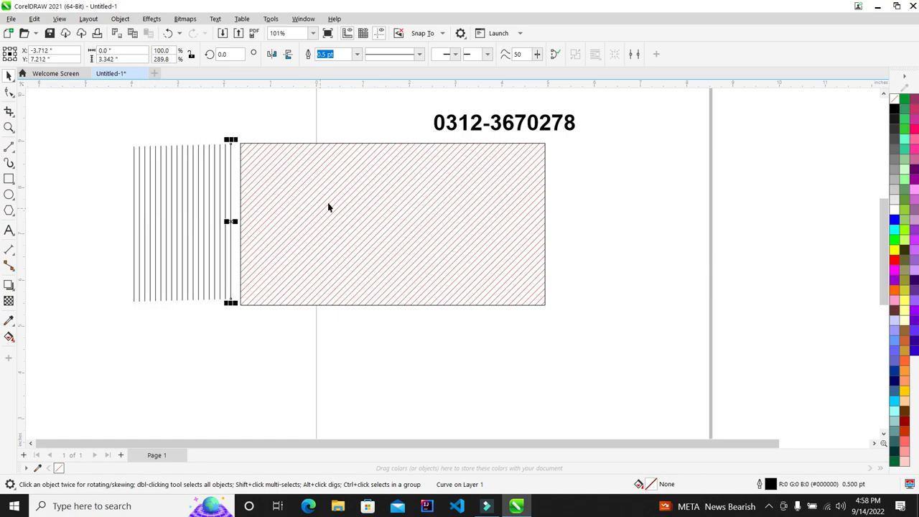
{"action": "key", "text": "ctrl+r"}
{"action": "key", "text": "ctrl+r"}
{"action": "key", "text": "ctrl+r"}
{"action": "key", "text": "ctrl+r"}
{"action": "key", "text": "ctrl+r"}
{"action": "key", "text": "ctrl+r"}
{"action": "key", "text": "ctrl+r"}
{"action": "key", "text": "ctrl+r"}
{"action": "key", "text": "ctrl+r"}
{"action": "key", "text": "ctrl+r"}
{"action": "key", "text": "ctrl+r"}
{"action": "key", "text": "ctrl+r"}
{"action": "key", "text": "ctrl+r"}
{"action": "key", "text": "ctrl+r"}
{"action": "key", "text": "ctrl+r"}
{"action": "key", "text": "ctrl+r"}
{"action": "key", "text": "ctrl+r"}
{"action": "key", "text": "ctrl+r"}
{"action": "key", "text": "ctrl+r"}
{"action": "key", "text": "ctrl+r"}
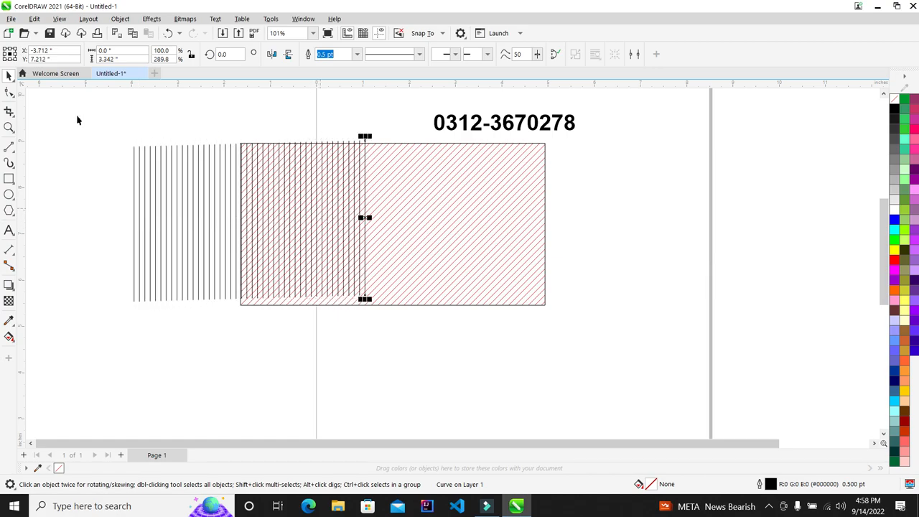
{"action": "key", "text": "ctrl+r"}
{"action": "key", "text": "ctrl+r"}
{"action": "key", "text": "ctrl+r"}
{"action": "key", "text": "ctrl+r"}
{"action": "key", "text": "ctrl+r"}
{"action": "key", "text": "ctrl+r"}
{"action": "key", "text": "ctrl+r"}
{"action": "scroll", "coordinate": [378, 234], "scroll_direction": "down", "scroll_amount": 3}
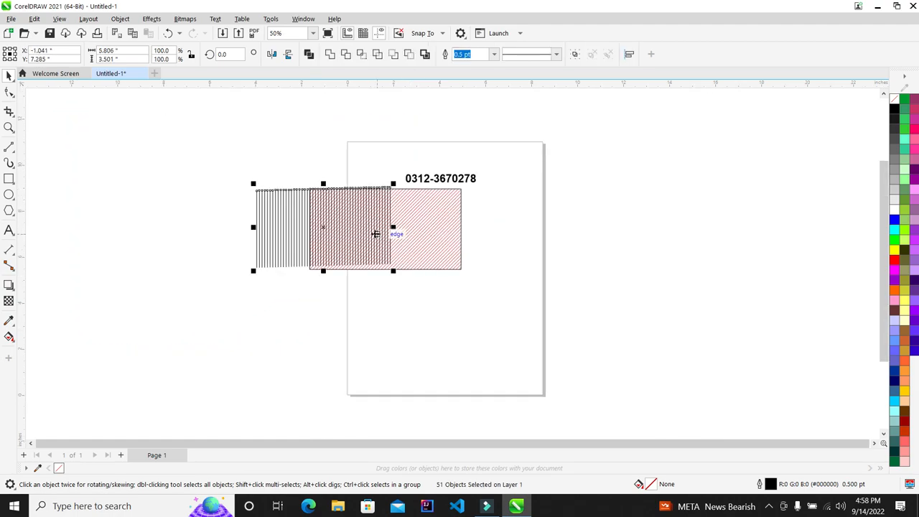
{"action": "scroll", "coordinate": [388, 270], "scroll_direction": "up", "scroll_amount": 2}
{"action": "left_click_drag", "start_coordinate": [325, 191], "coordinate": [425, 332]}
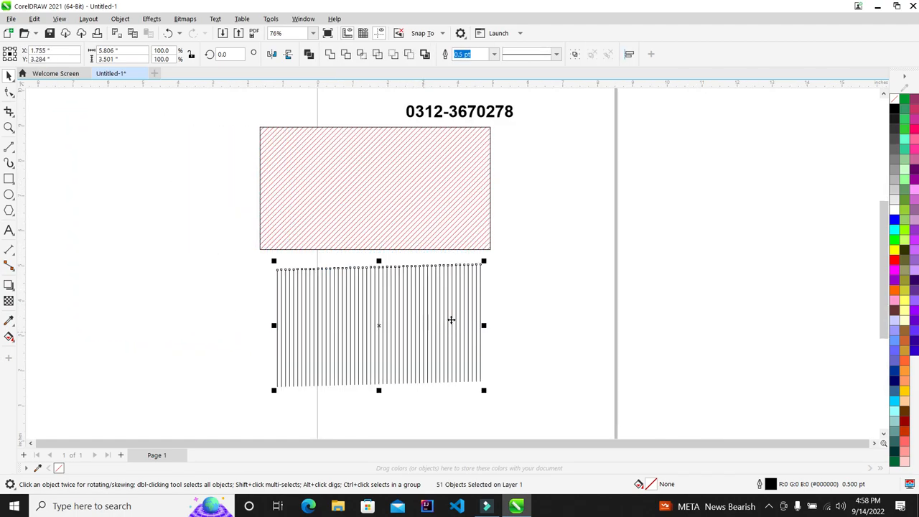
{"action": "left_click", "coordinate": [236, 52]}
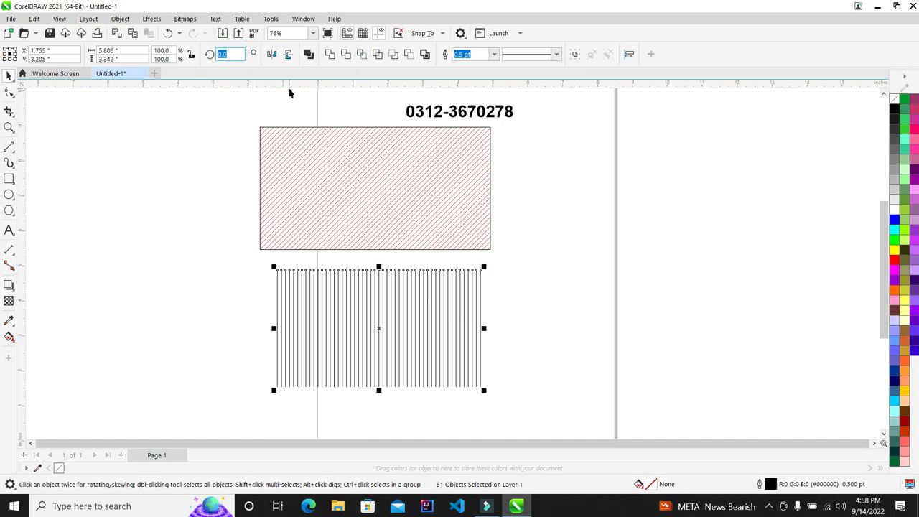
Step: Rotate the 51 lines by 45° and shift the tilted block to the left
{"action": "key", "text": "Return"}
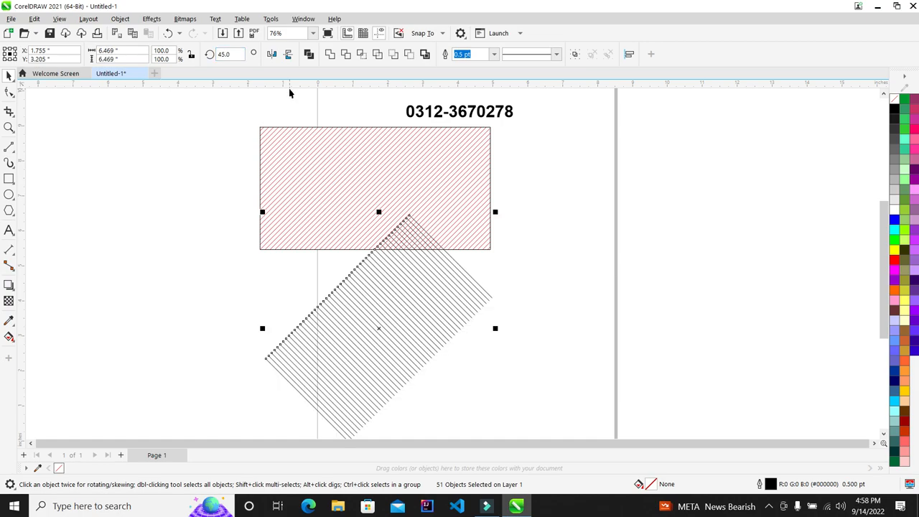
{"action": "scroll", "coordinate": [363, 162], "scroll_direction": "down", "scroll_amount": 2}
{"action": "left_click_drag", "start_coordinate": [397, 259], "coordinate": [349, 276]}
{"action": "left_click", "coordinate": [481, 280]}
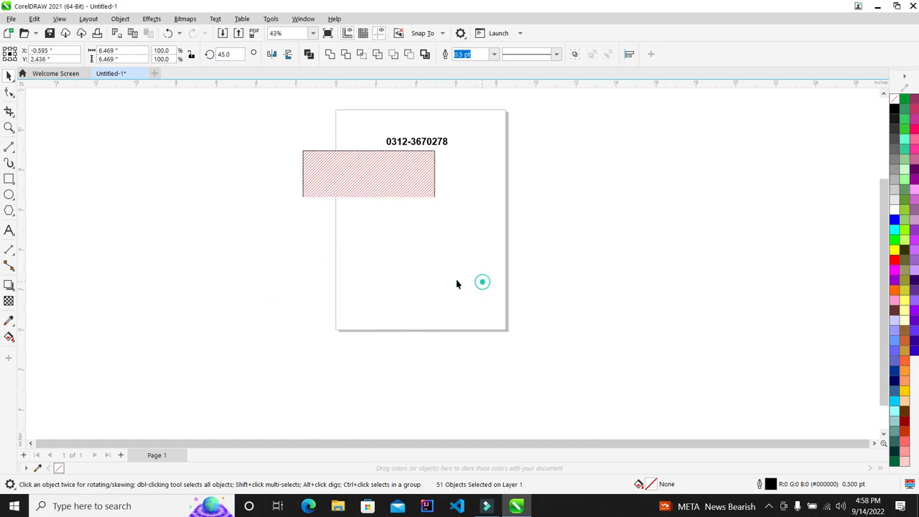
{"action": "scroll", "coordinate": [326, 282], "scroll_direction": "up", "scroll_amount": 1}
{"action": "scroll", "coordinate": [327, 285], "scroll_direction": "up", "scroll_amount": 2}
Step: Draw a small rectangle over the tilted lines, then marquee-select the 51 lines
{"action": "left_click", "coordinate": [8, 179]}
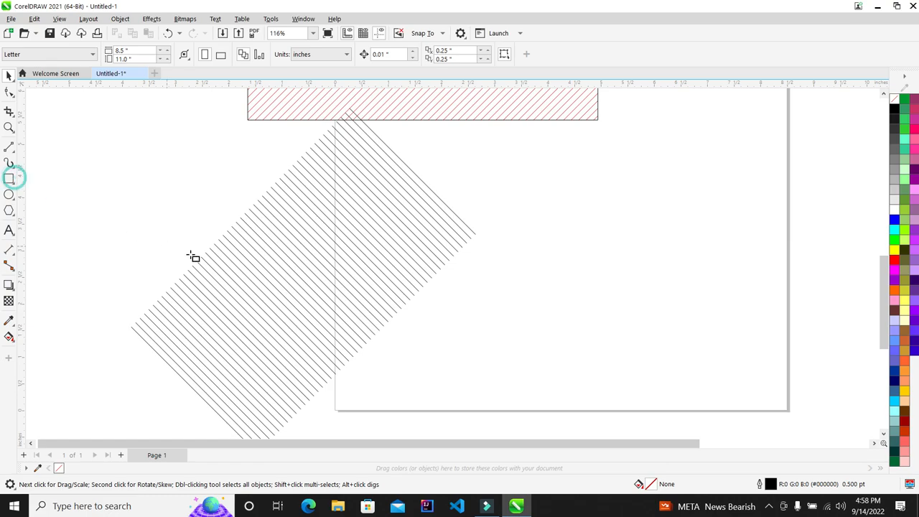
{"action": "left_click_drag", "start_coordinate": [219, 257], "coordinate": [373, 330]}
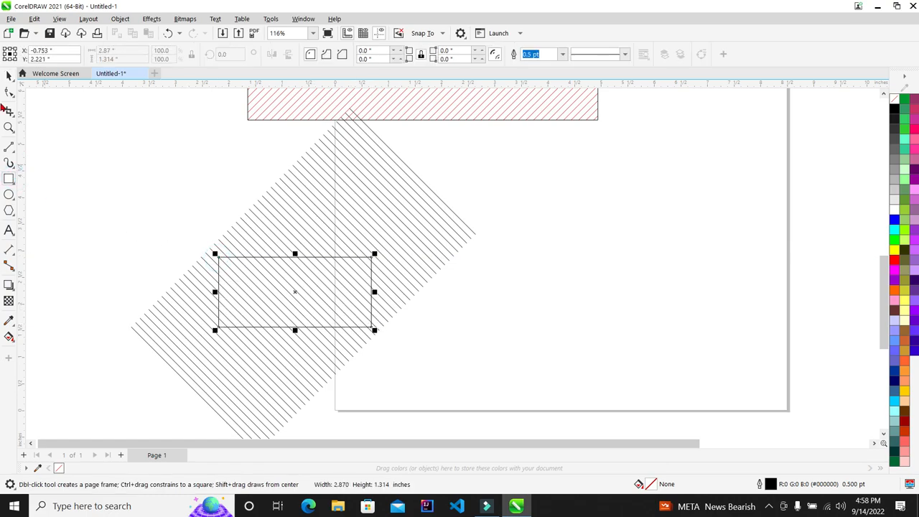
{"action": "key", "text": "space"}
{"action": "scroll", "coordinate": [567, 199], "scroll_direction": "down", "scroll_amount": 2}
{"action": "left_click", "coordinate": [527, 168]}
{"action": "left_click_drag", "start_coordinate": [584, 115], "coordinate": [158, 359]}
{"action": "left_click", "coordinate": [359, 258]}
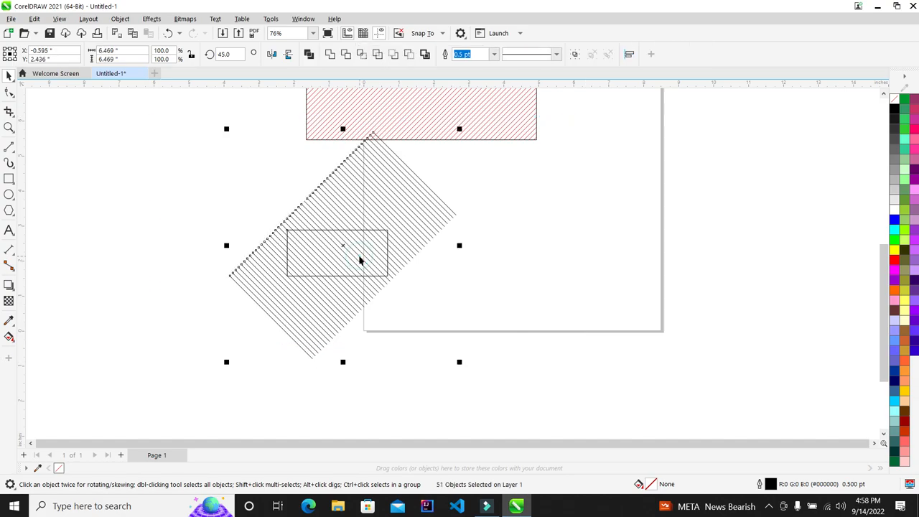
Step: Try PowerClipping the tilted lines inside the small rectangle, then cancel after the invalid-object warnings
{"action": "right_click", "coordinate": [383, 177]}
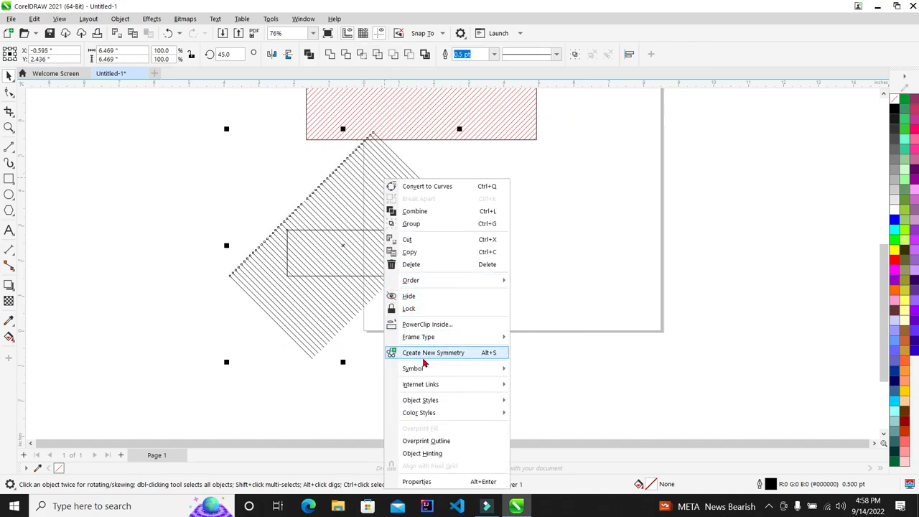
{"action": "left_click", "coordinate": [416, 324]}
{"action": "left_click", "coordinate": [361, 248]}
{"action": "left_click", "coordinate": [460, 280]}
{"action": "left_click", "coordinate": [385, 248]}
{"action": "left_click", "coordinate": [452, 279]}
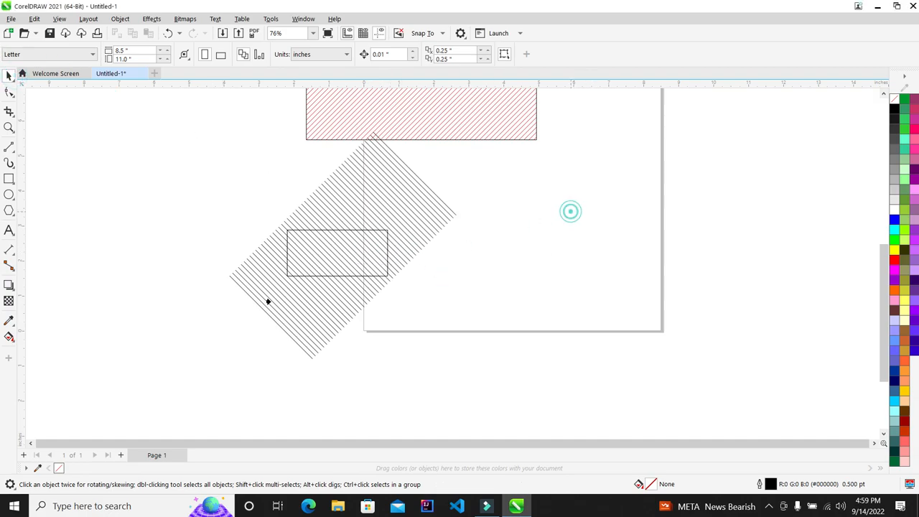
{"action": "left_click", "coordinate": [288, 296]}
{"action": "left_click", "coordinate": [507, 280]}
Step: Retry PowerClip Inside on the lines alone, dismiss the warning, and drag one line off to the right
{"action": "left_click_drag", "start_coordinate": [543, 218], "coordinate": [81, 370]}
{"action": "scroll", "coordinate": [308, 256], "scroll_direction": "up", "scroll_amount": 2}
{"action": "scroll", "coordinate": [513, 189], "scroll_direction": "down", "scroll_amount": 3}
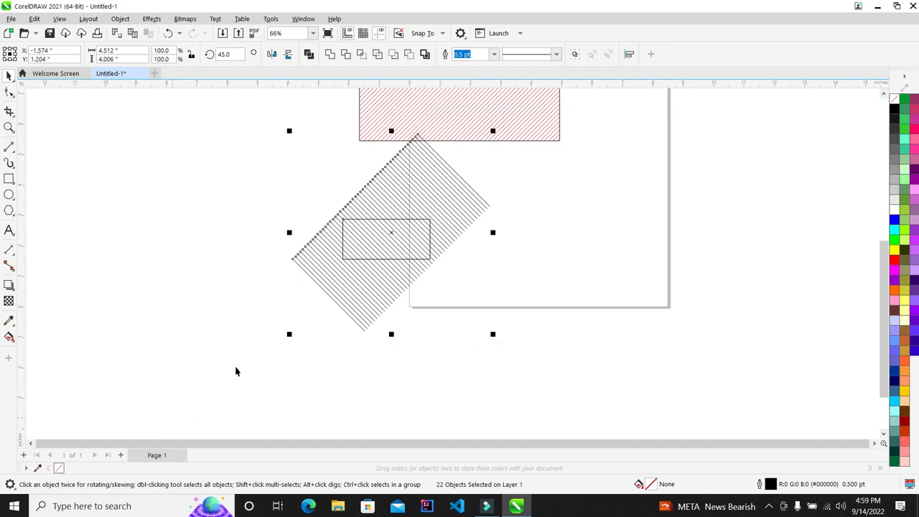
{"action": "left_click", "coordinate": [398, 251], "text": "shift"}
{"action": "scroll", "coordinate": [415, 200], "scroll_direction": "up", "scroll_amount": 1}
{"action": "right_click", "coordinate": [416, 187]}
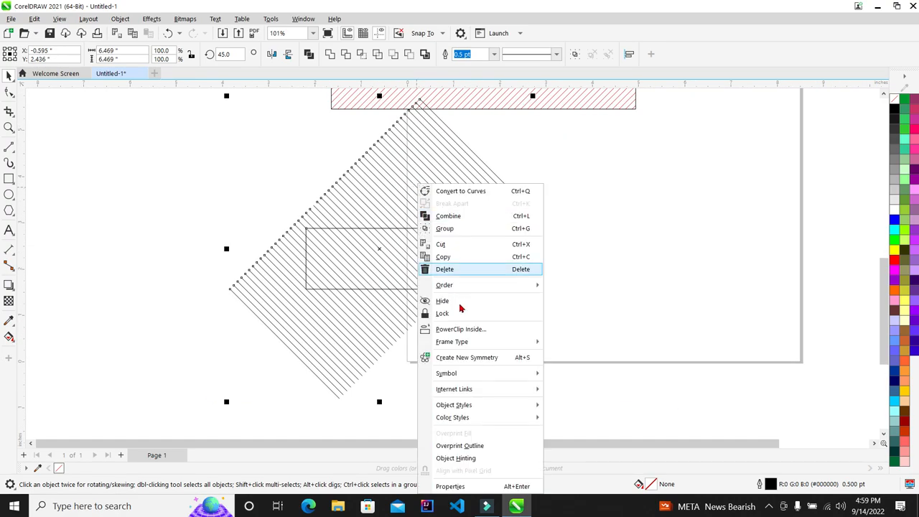
{"action": "left_click", "coordinate": [461, 328]}
{"action": "left_click", "coordinate": [411, 267]}
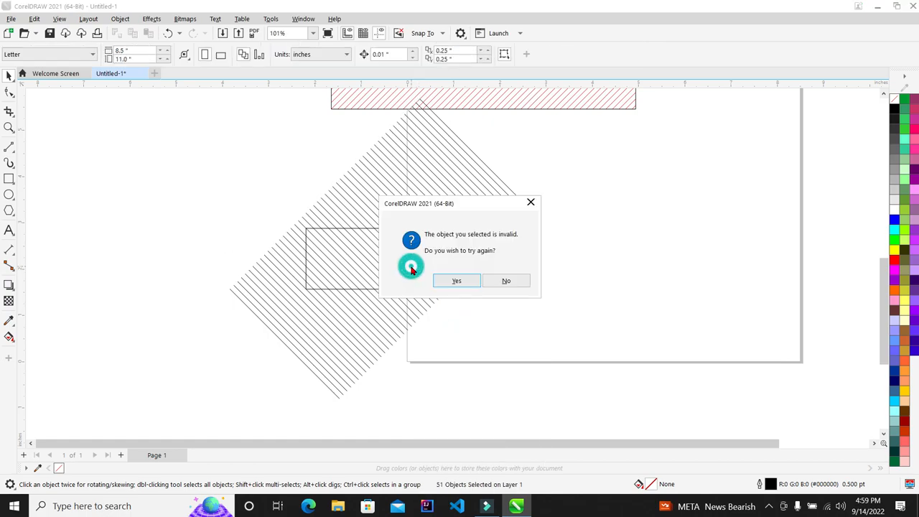
{"action": "left_click", "coordinate": [503, 280]}
{"action": "left_click_drag", "start_coordinate": [361, 256], "coordinate": [642, 242]}
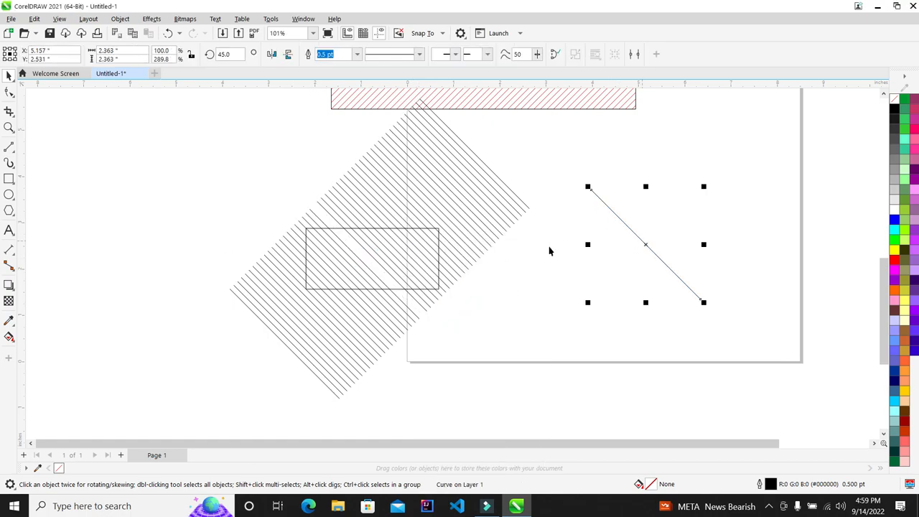
Step: Undo the stray line move and shift the small rectangle to the right of the line block
{"action": "key", "text": "ctrl+z"}
{"action": "left_click_drag", "start_coordinate": [617, 207], "coordinate": [266, 360]}
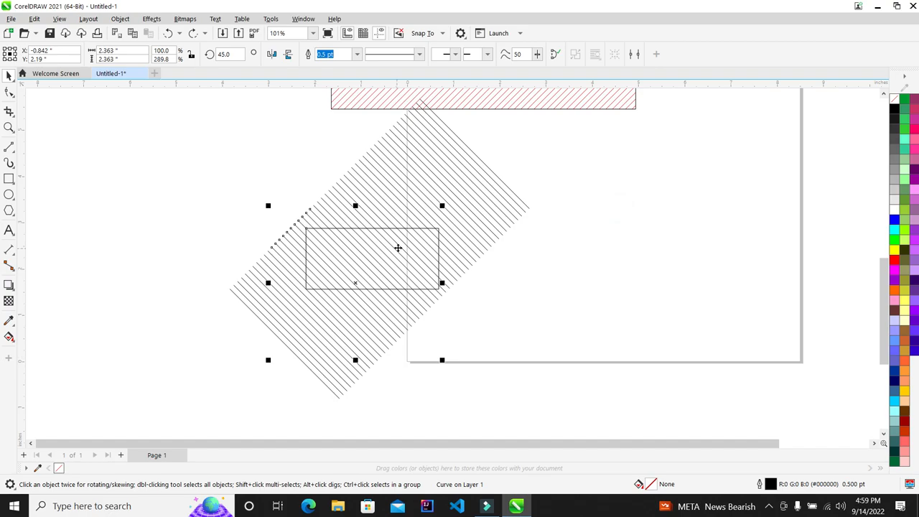
{"action": "mouse_move", "coordinate": [404, 256]}
{"action": "left_mouse_down"}
{"action": "mouse_move", "coordinate": [652, 258]}
{"action": "mouse_move", "coordinate": [650, 251]}
{"action": "left_mouse_up"}
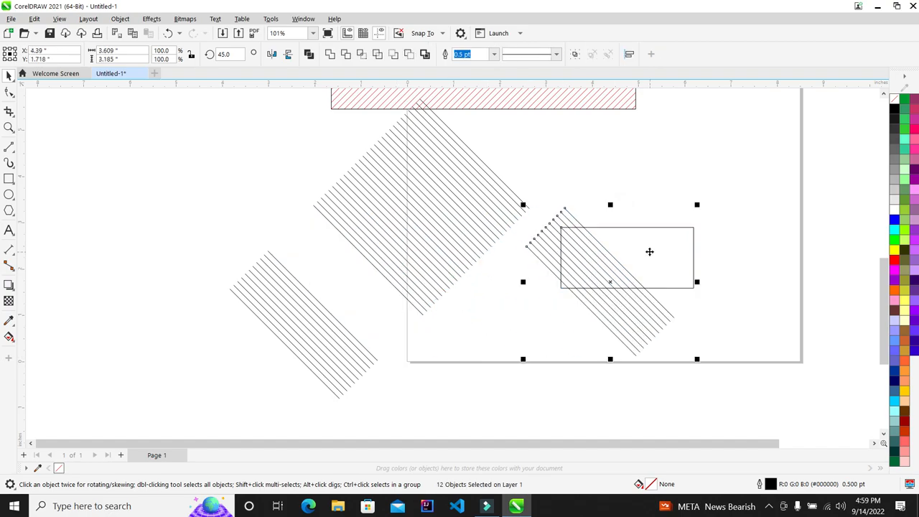
{"action": "key", "text": "ctrl+z"}
{"action": "left_click", "coordinate": [649, 251]}
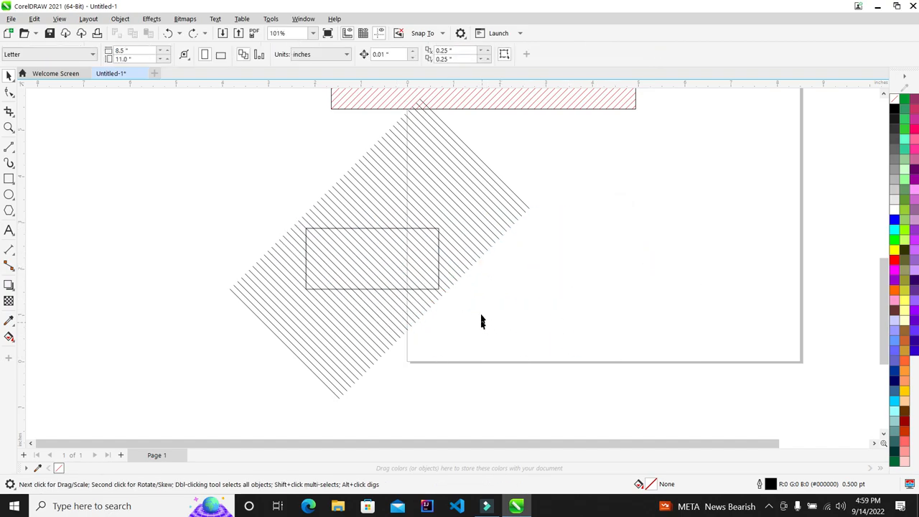
{"action": "left_click_drag", "start_coordinate": [245, 182], "coordinate": [278, 180]}
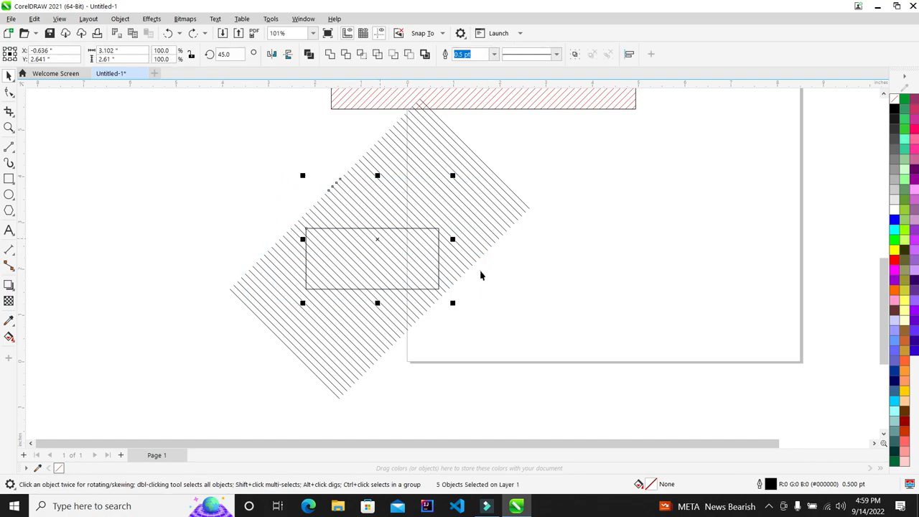
{"action": "left_click", "coordinate": [483, 313]}
{"action": "left_click", "coordinate": [336, 238]}
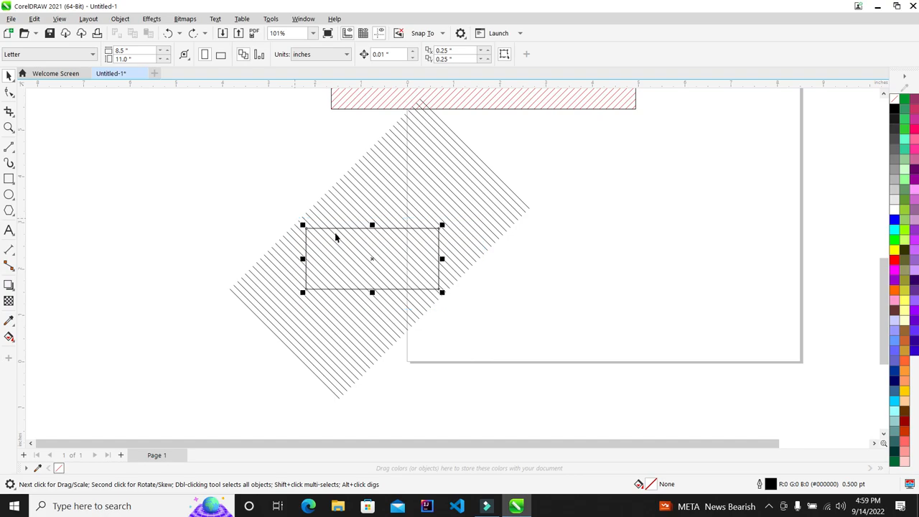
{"action": "left_click_drag", "start_coordinate": [371, 251], "coordinate": [614, 267]}
{"action": "scroll", "coordinate": [348, 199], "scroll_direction": "down", "scroll_amount": 2}
{"action": "left_click", "coordinate": [191, 129]}
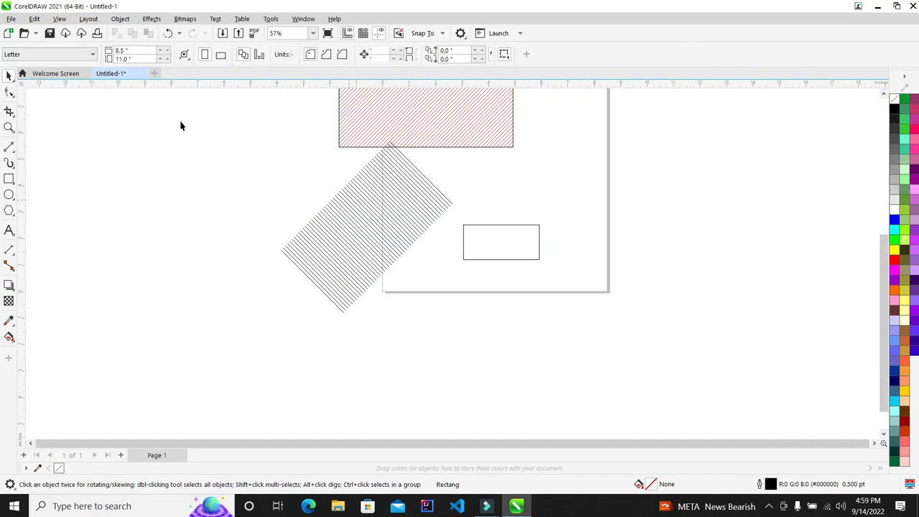
Step: PowerClip the hatched diamond of lines inside the small rectangle and position it under the red rectangle
{"action": "left_click", "coordinate": [400, 256]}
{"action": "right_click", "coordinate": [402, 187]}
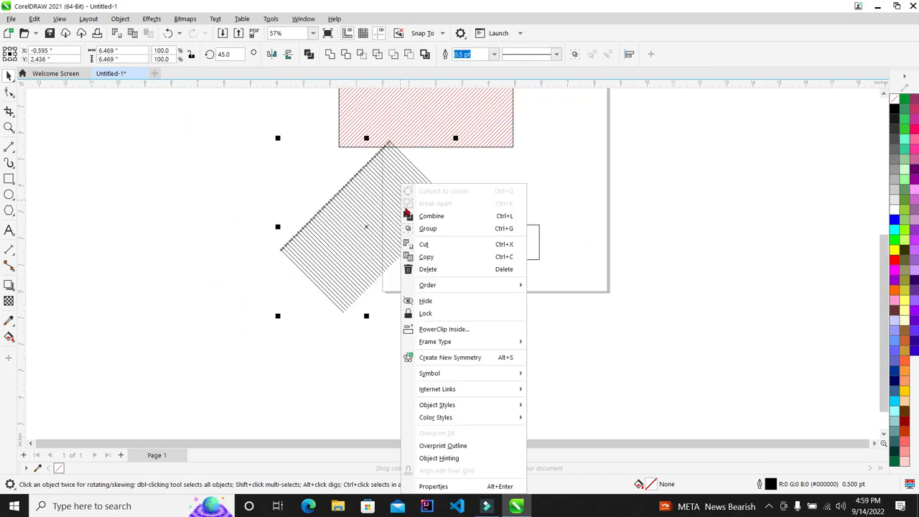
{"action": "left_click", "coordinate": [444, 328]}
{"action": "left_click", "coordinate": [494, 251]}
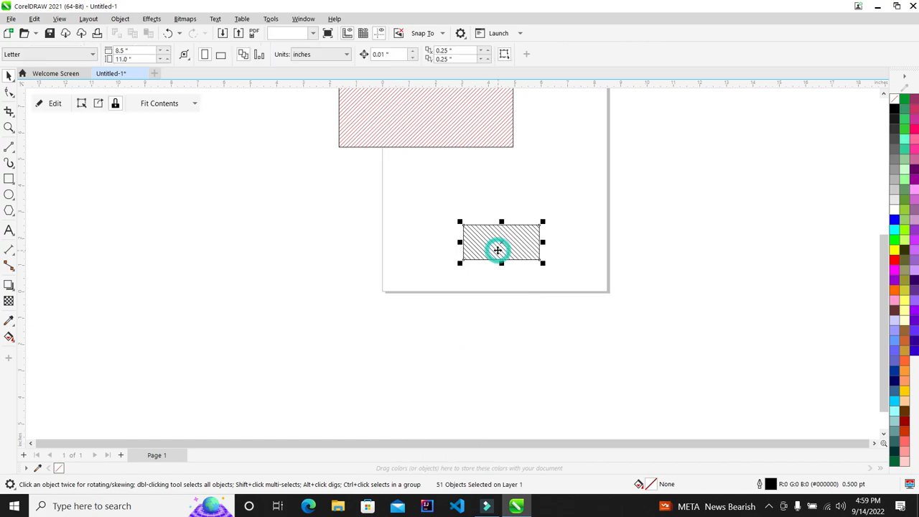
{"action": "scroll", "coordinate": [496, 251], "scroll_direction": "up", "scroll_amount": 2}
{"action": "scroll", "coordinate": [434, 283], "scroll_direction": "down", "scroll_amount": 2}
{"action": "mouse_move", "coordinate": [468, 275]}
{"action": "left_mouse_down"}
{"action": "mouse_move", "coordinate": [320, 199]}
{"action": "mouse_move", "coordinate": [471, 261]}
{"action": "mouse_move", "coordinate": [462, 252]}
{"action": "left_mouse_up"}
{"action": "scroll", "coordinate": [418, 186], "scroll_direction": "down", "scroll_amount": 2}
{"action": "scroll", "coordinate": [404, 122], "scroll_direction": "up", "scroll_amount": 4}
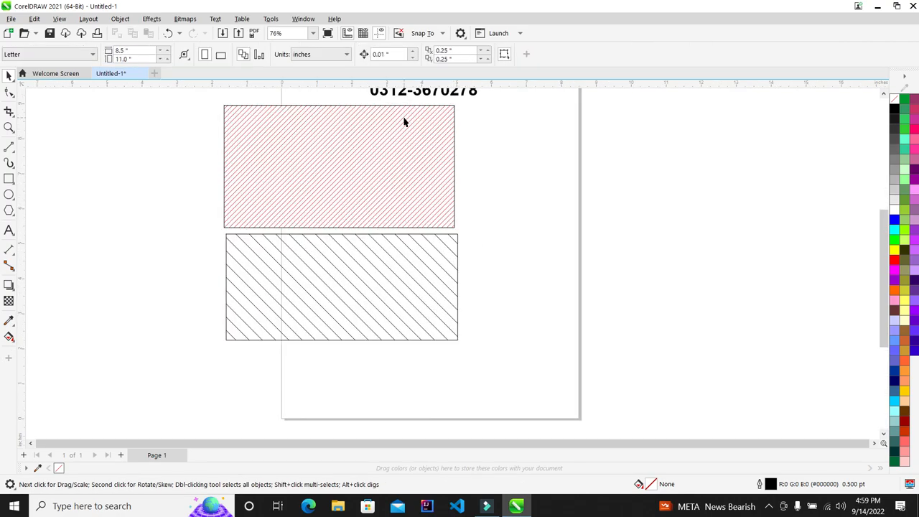
{"action": "scroll", "coordinate": [304, 232], "scroll_direction": "down", "scroll_amount": 2}
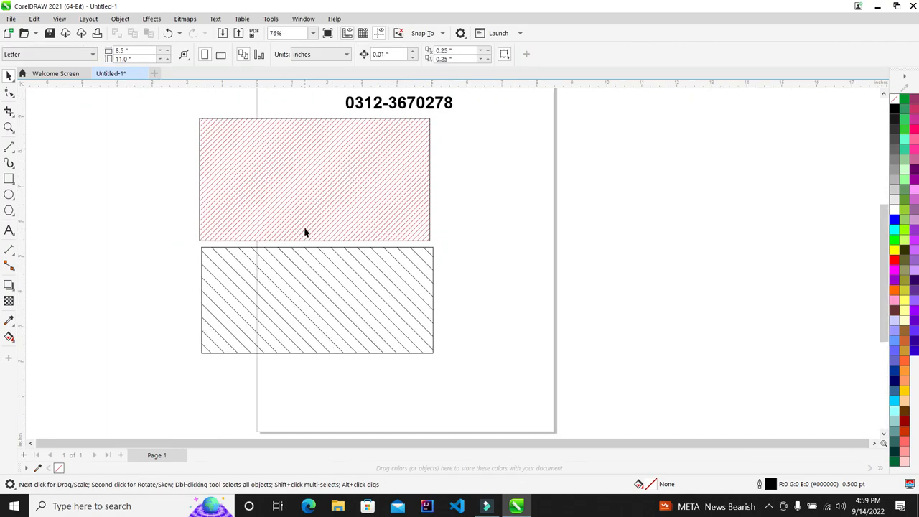
{"action": "left_click", "coordinate": [309, 176]}
{"action": "scroll", "coordinate": [310, 176], "scroll_direction": "down", "scroll_amount": 3}
{"action": "scroll", "coordinate": [326, 156], "scroll_direction": "up", "scroll_amount": 2}
Step: Replace the top rectangle's red hatching with a black-and-white triangle Two-color Pattern Fill
{"action": "key", "text": "F11"}
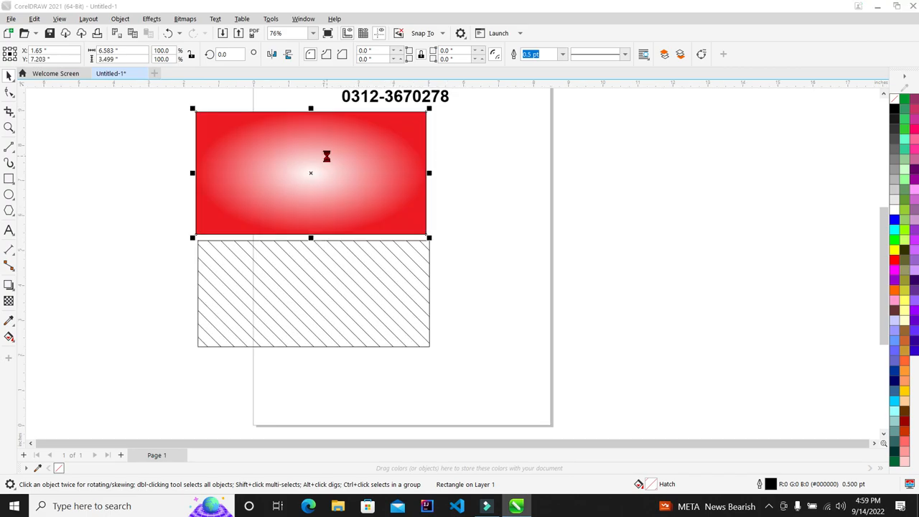
{"action": "left_click", "coordinate": [372, 102]}
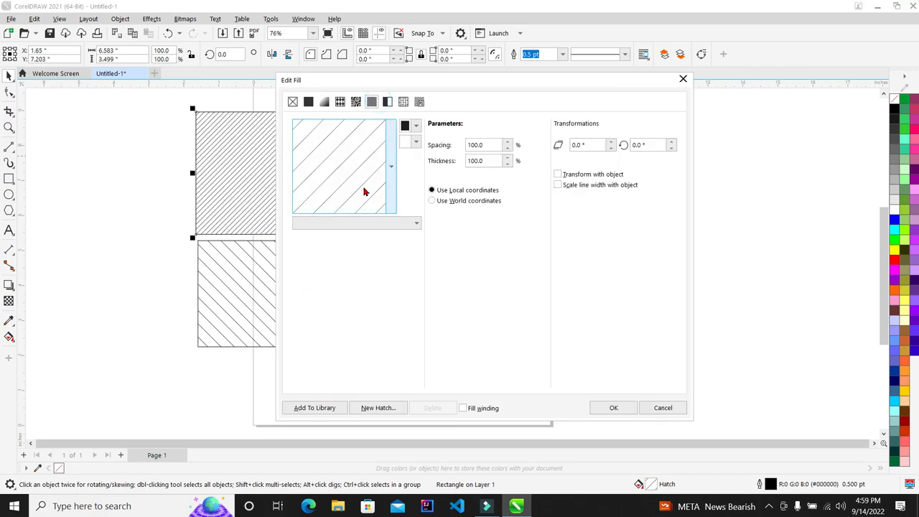
{"action": "left_click", "coordinate": [387, 101]}
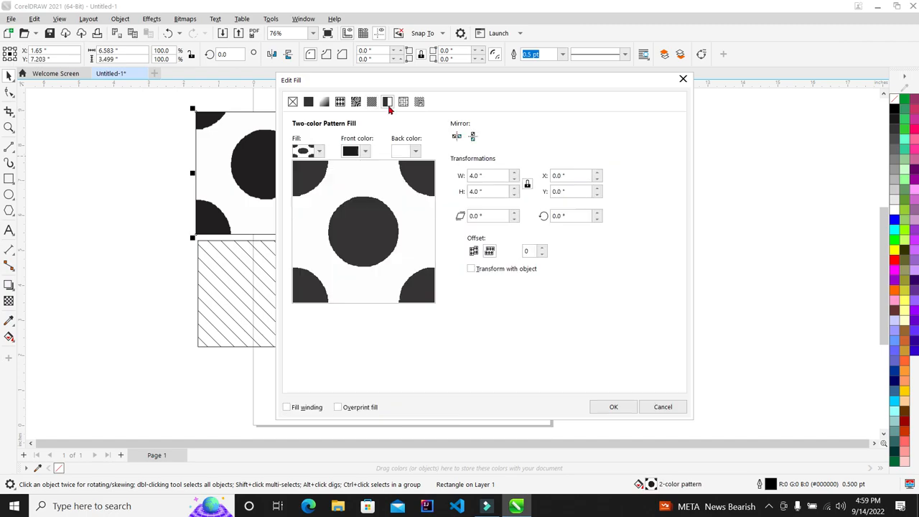
{"action": "left_click", "coordinate": [320, 151]}
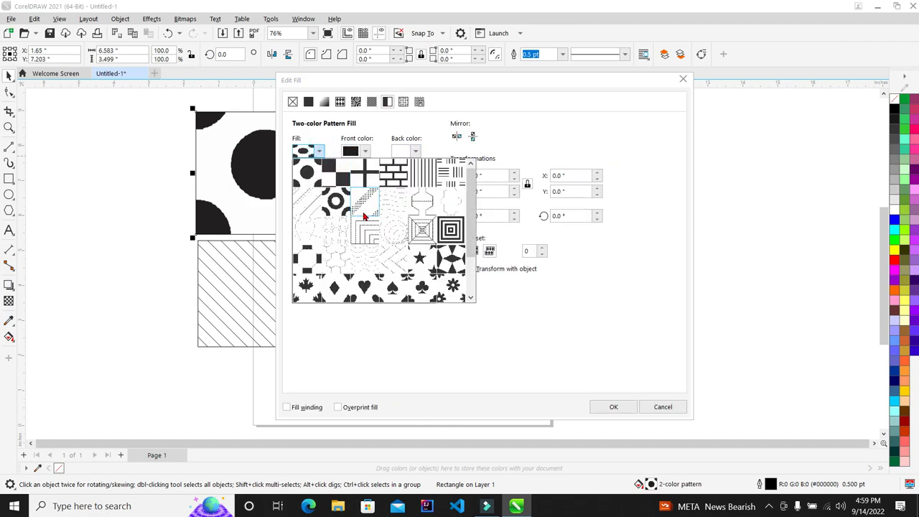
{"action": "left_click_drag", "start_coordinate": [469, 204], "coordinate": [474, 283]}
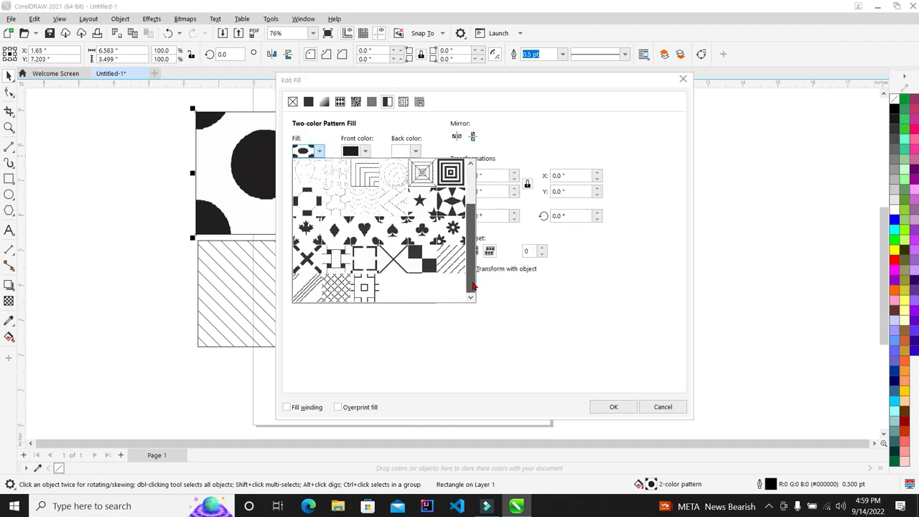
{"action": "left_click", "coordinate": [447, 205]}
{"action": "left_click_drag", "start_coordinate": [410, 76], "coordinate": [585, 76]}
{"action": "left_click", "coordinate": [784, 406]}
{"action": "scroll", "coordinate": [410, 209], "scroll_direction": "up", "scroll_amount": 10}
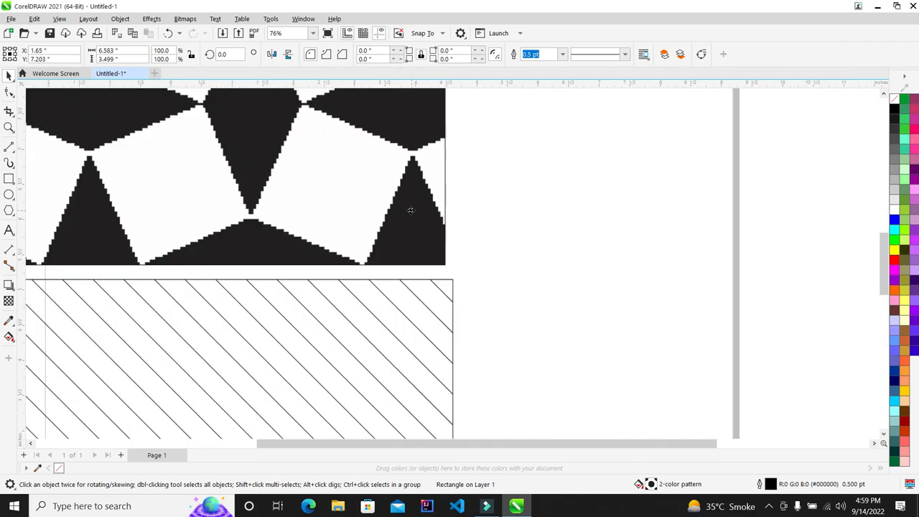
Step: Switch the top rectangle to a Texture Fill and pick a texture from the Samples library
{"action": "scroll", "coordinate": [347, 221], "scroll_direction": "down", "scroll_amount": 12}
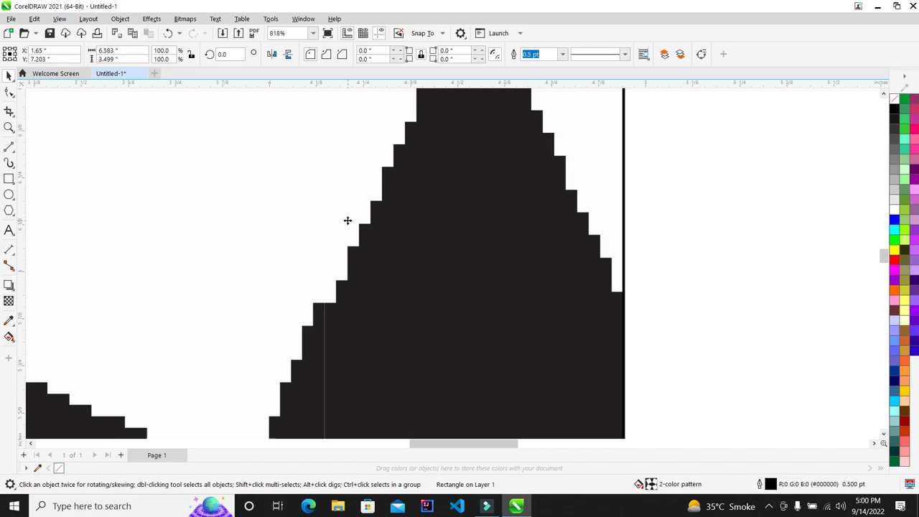
{"action": "scroll", "coordinate": [338, 219], "scroll_direction": "up", "scroll_amount": 3}
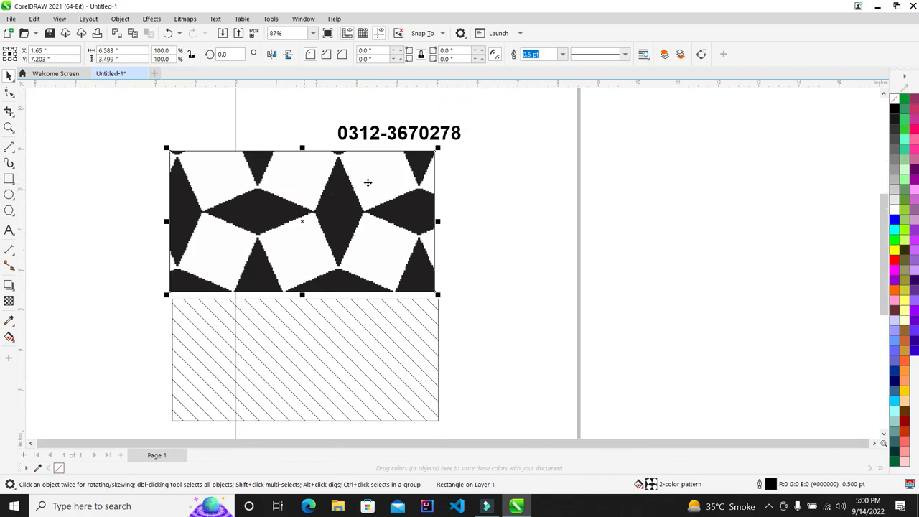
{"action": "key", "text": "F11"}
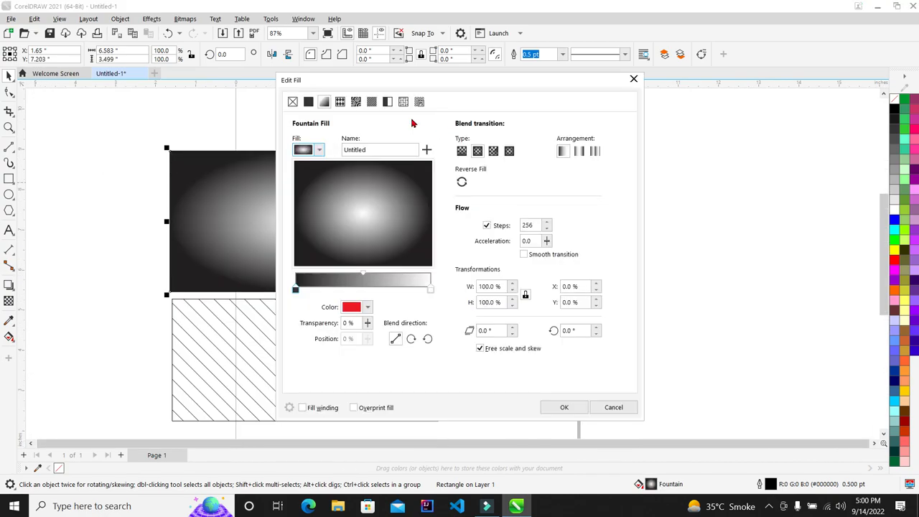
{"action": "left_click", "coordinate": [389, 101]}
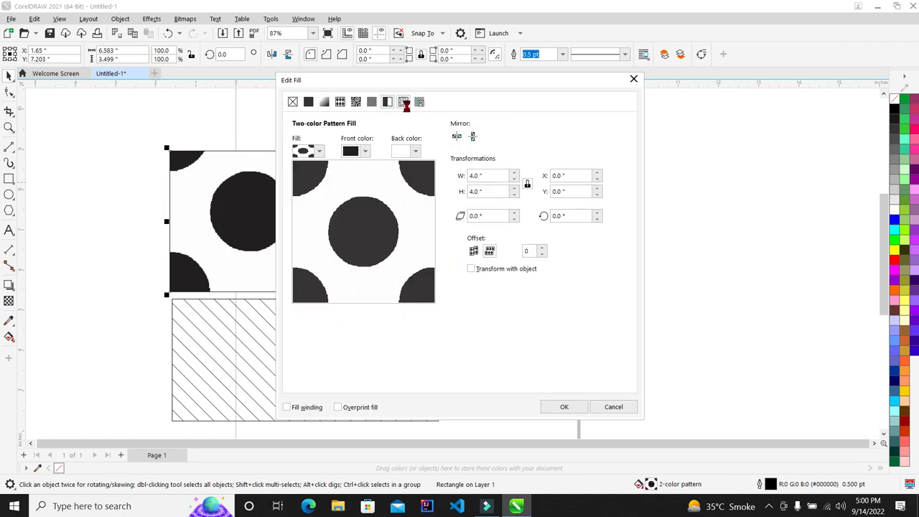
{"action": "left_click", "coordinate": [403, 101]}
{"action": "left_click", "coordinate": [419, 101]}
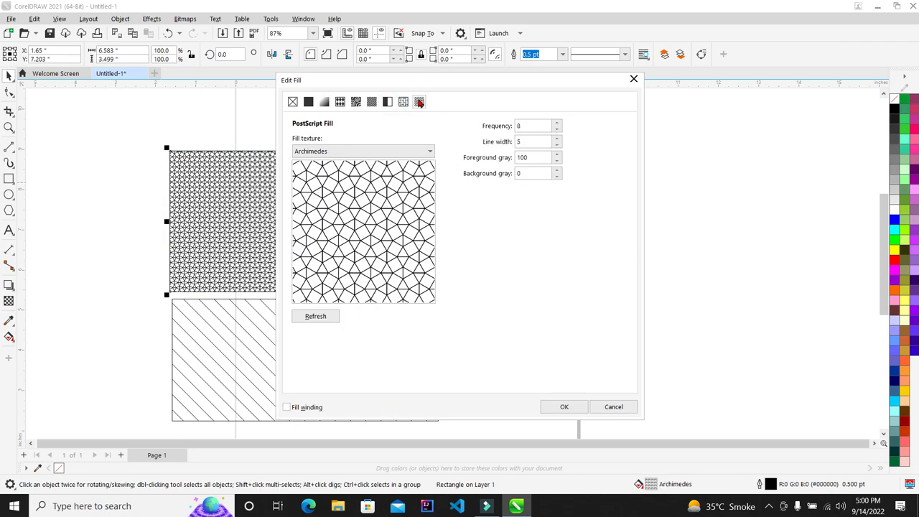
{"action": "left_click", "coordinate": [403, 101]}
{"action": "left_click", "coordinate": [320, 180]}
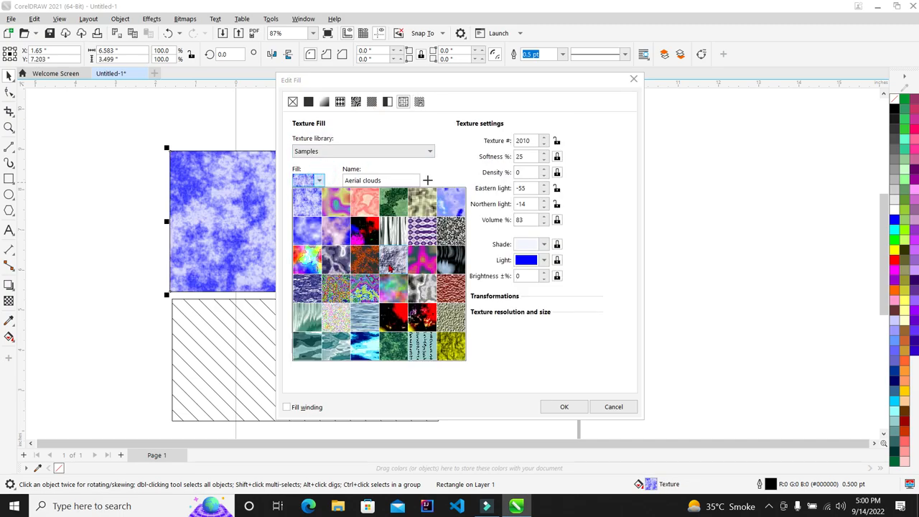
{"action": "left_click", "coordinate": [337, 288]}
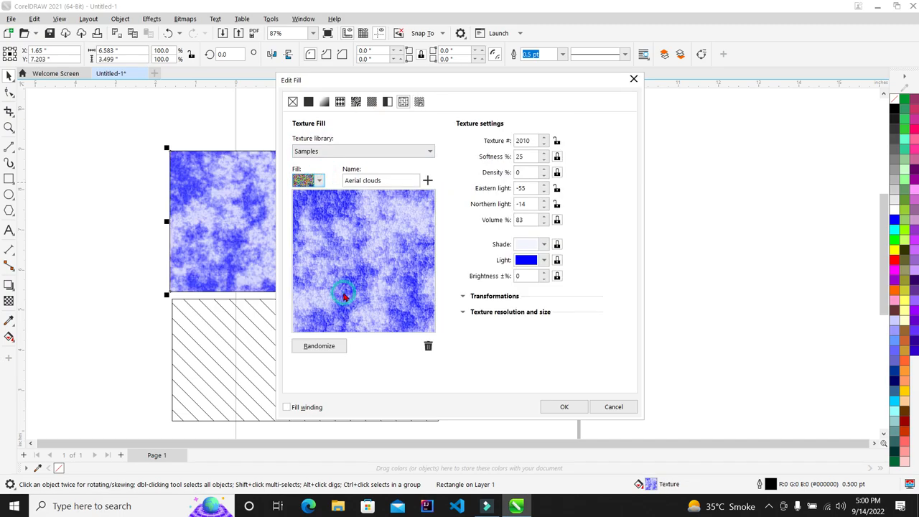
{"action": "left_click", "coordinate": [353, 147]}
{"action": "left_click", "coordinate": [349, 144]}
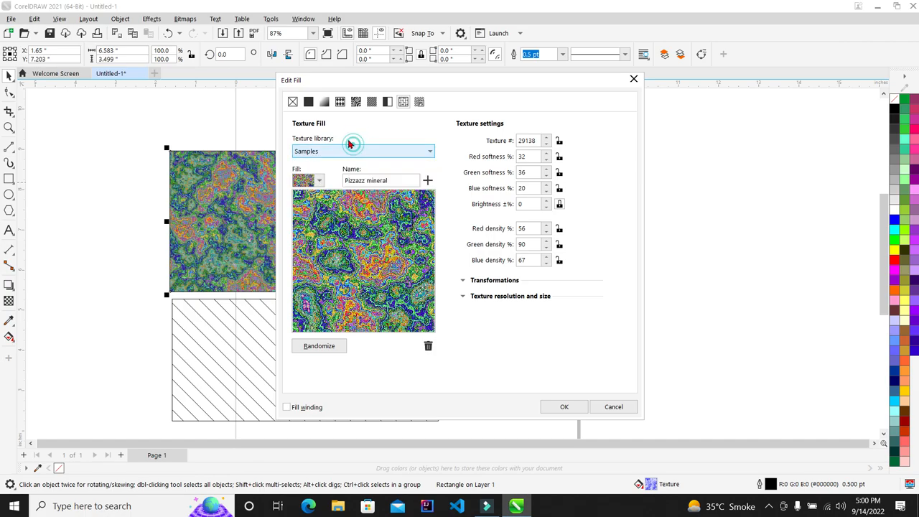
Step: Set the texture's light colour to black and apply the dark Aerial clouds texture
{"action": "left_click", "coordinate": [387, 101]}
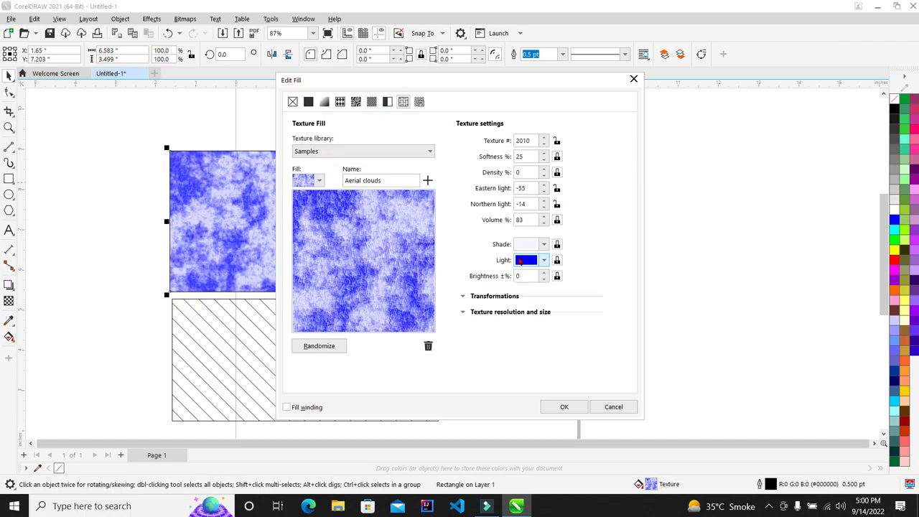
{"action": "left_click", "coordinate": [544, 261]}
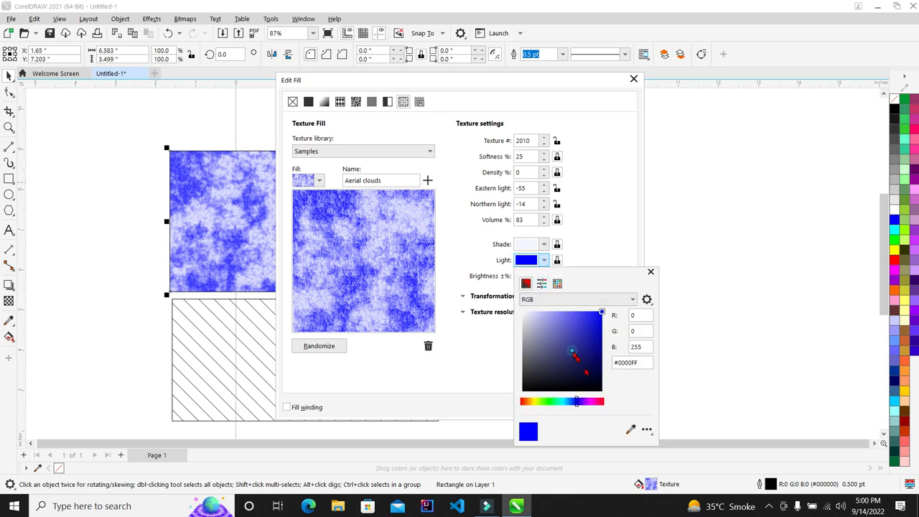
{"action": "left_click", "coordinate": [601, 391]}
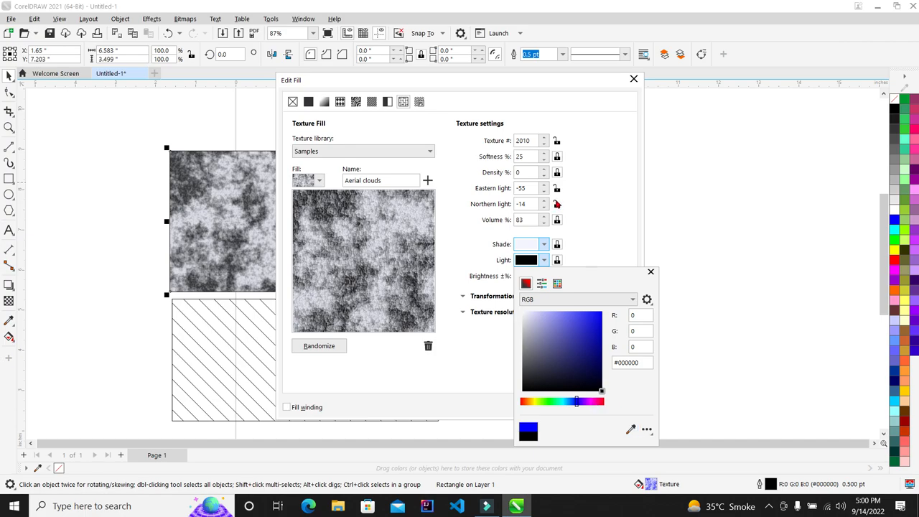
{"action": "left_click", "coordinate": [580, 208]}
{"action": "left_click", "coordinate": [557, 405]}
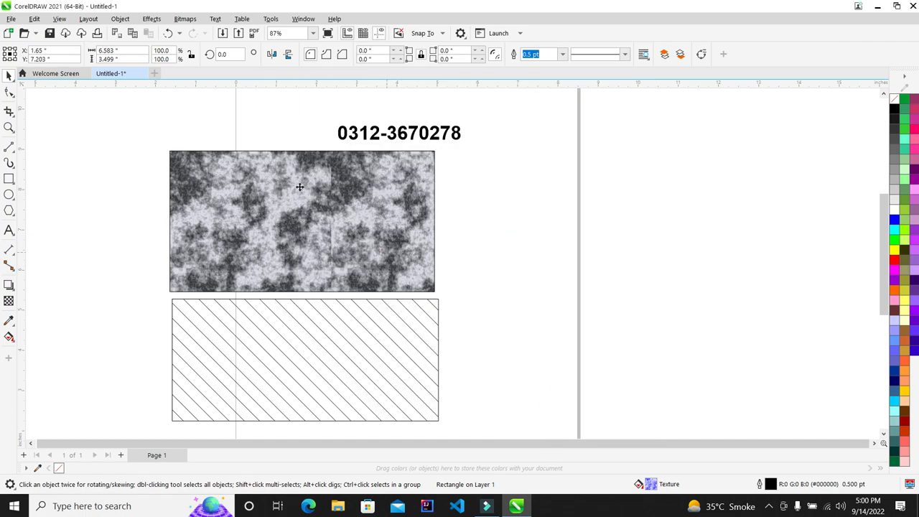
{"action": "scroll", "coordinate": [300, 187], "scroll_direction": "up", "scroll_amount": 1}
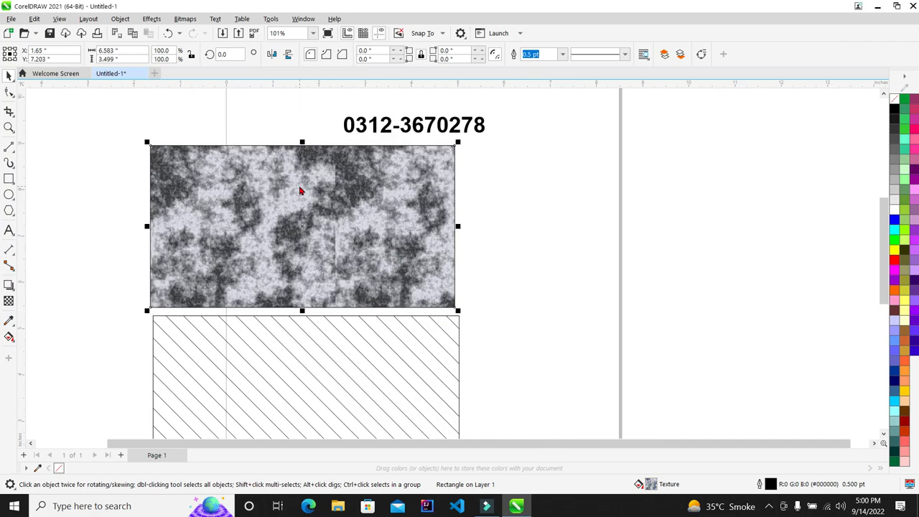
Step: Replace the top rectangle's clouds texture with the Leaves PostScript fill via Edit Fill (F11)
{"action": "key", "text": "F11"}
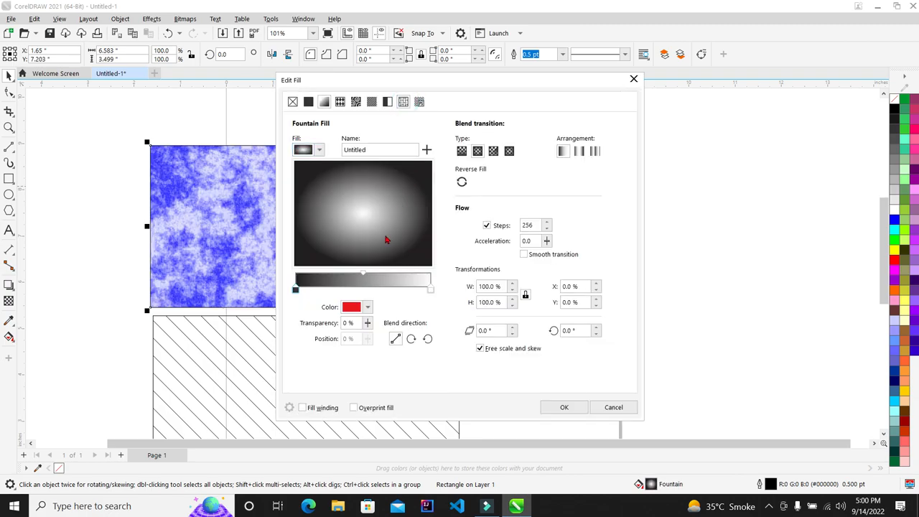
{"action": "left_click", "coordinate": [403, 101]}
{"action": "left_click", "coordinate": [420, 101]}
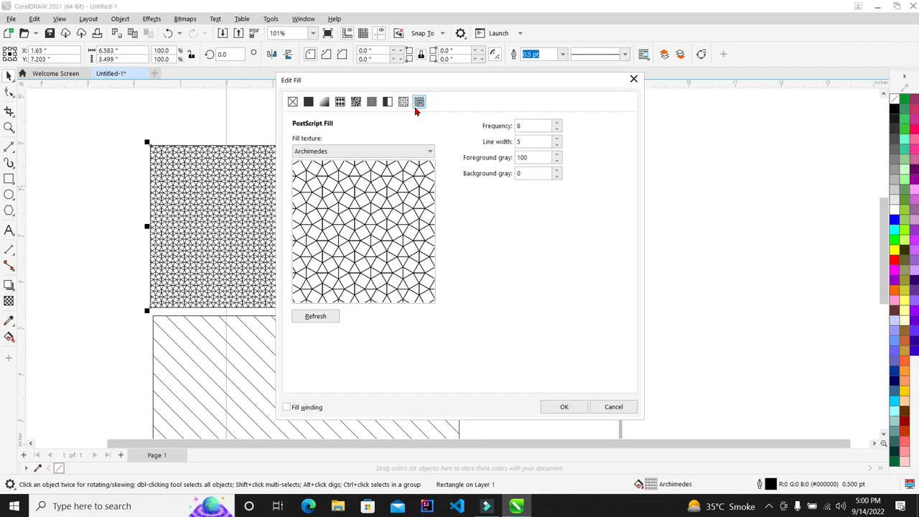
{"action": "left_click", "coordinate": [395, 151]}
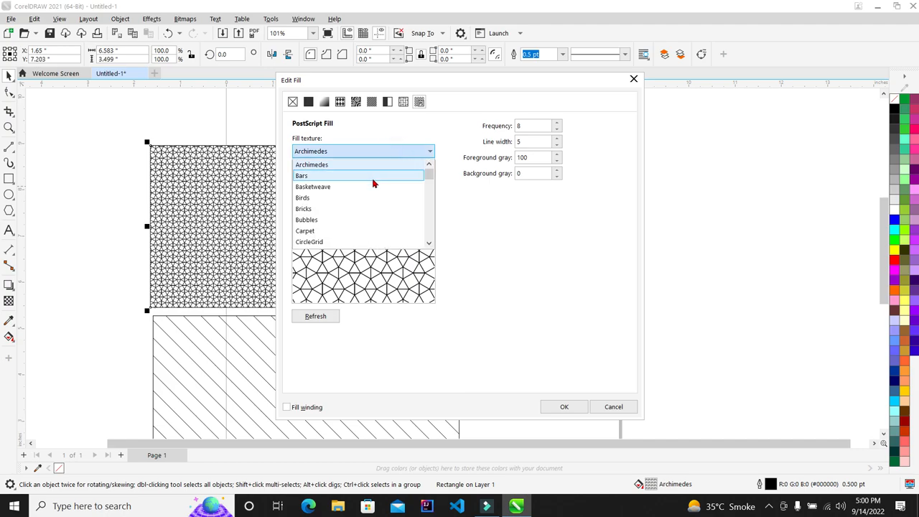
{"action": "left_click", "coordinate": [368, 198]}
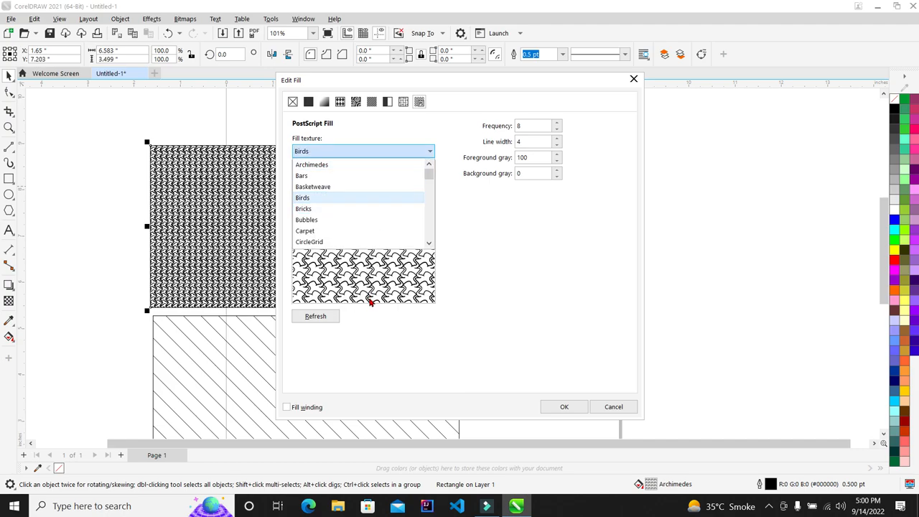
{"action": "scroll", "coordinate": [366, 237], "scroll_direction": "down", "scroll_amount": 3}
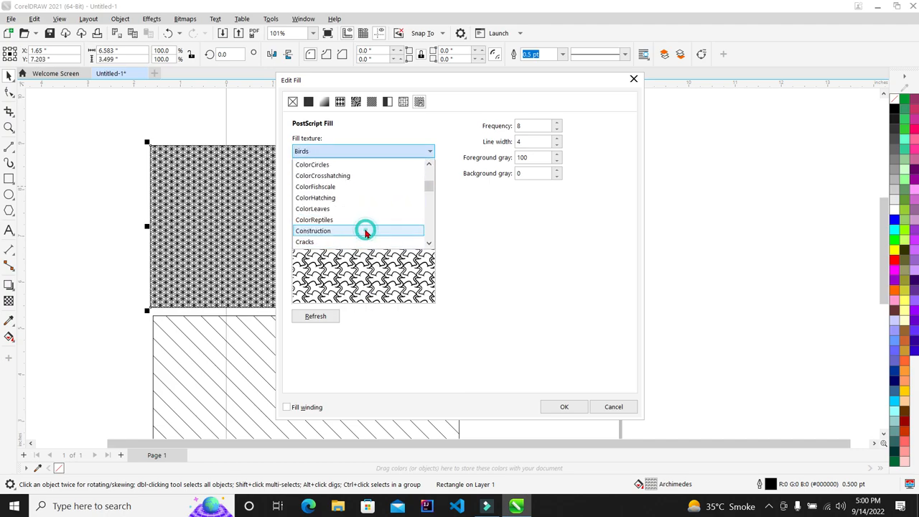
{"action": "left_click", "coordinate": [366, 232]}
{"action": "scroll", "coordinate": [355, 235], "scroll_direction": "down", "scroll_amount": 6}
{"action": "left_click", "coordinate": [354, 242]}
{"action": "scroll", "coordinate": [351, 223], "scroll_direction": "down", "scroll_amount": 5}
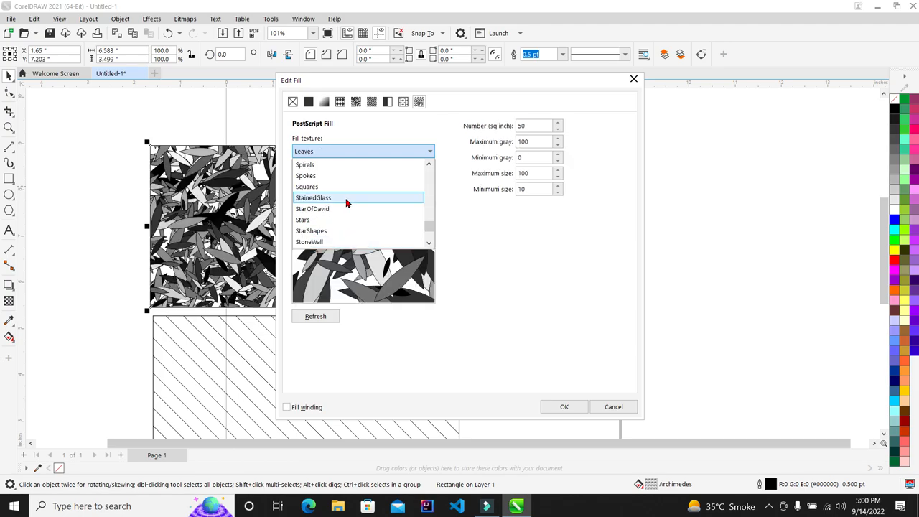
{"action": "left_click", "coordinate": [563, 252]}
{"action": "left_click", "coordinate": [569, 404]}
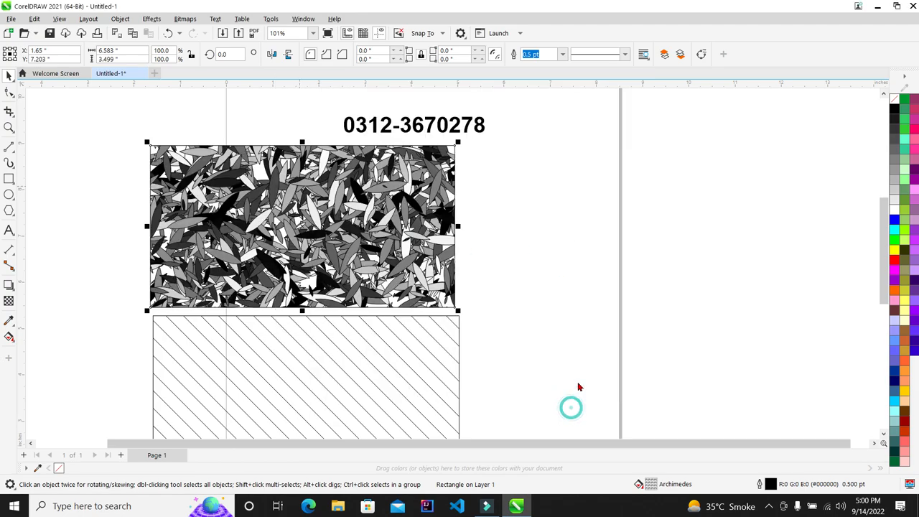
{"action": "scroll", "coordinate": [287, 226], "scroll_direction": "up", "scroll_amount": 2}
{"action": "scroll", "coordinate": [292, 227], "scroll_direction": "up", "scroll_amount": 4}
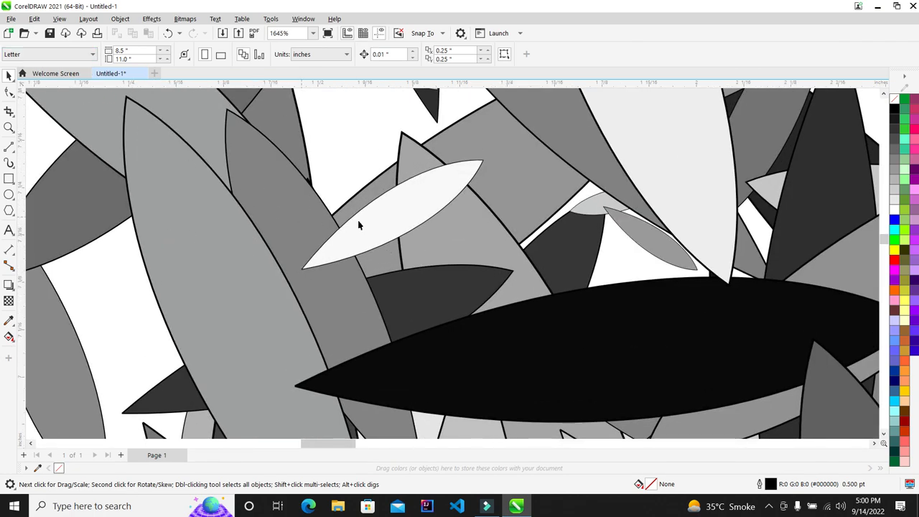
{"action": "scroll", "coordinate": [359, 222], "scroll_direction": "up", "scroll_amount": 4}
{"action": "scroll", "coordinate": [365, 217], "scroll_direction": "up", "scroll_amount": 1}
{"action": "scroll", "coordinate": [364, 219], "scroll_direction": "down", "scroll_amount": 5}
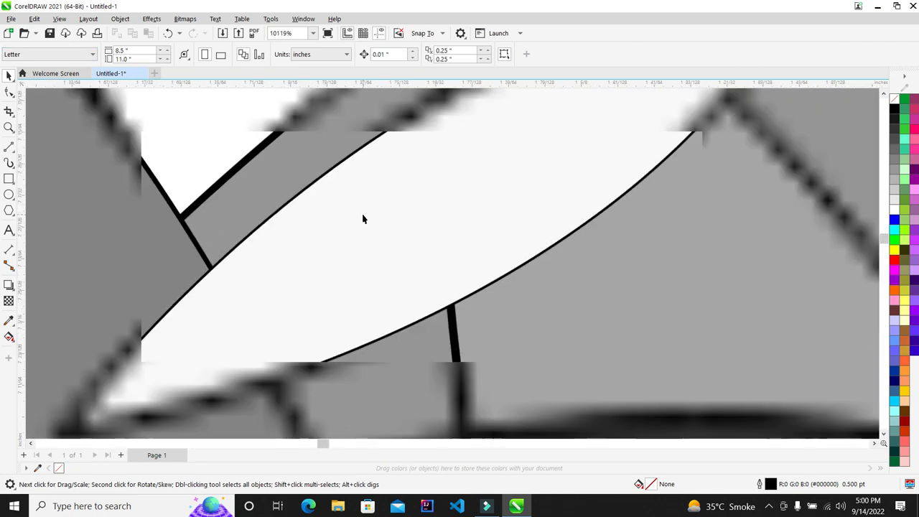
{"action": "scroll", "coordinate": [364, 220], "scroll_direction": "down", "scroll_amount": 9}
{"action": "scroll", "coordinate": [334, 185], "scroll_direction": "up", "scroll_amount": 3}
{"action": "scroll", "coordinate": [408, 250], "scroll_direction": "down", "scroll_amount": 3}
{"action": "scroll", "coordinate": [353, 258], "scroll_direction": "up", "scroll_amount": 5}
{"action": "scroll", "coordinate": [353, 259], "scroll_direction": "down", "scroll_amount": 4}
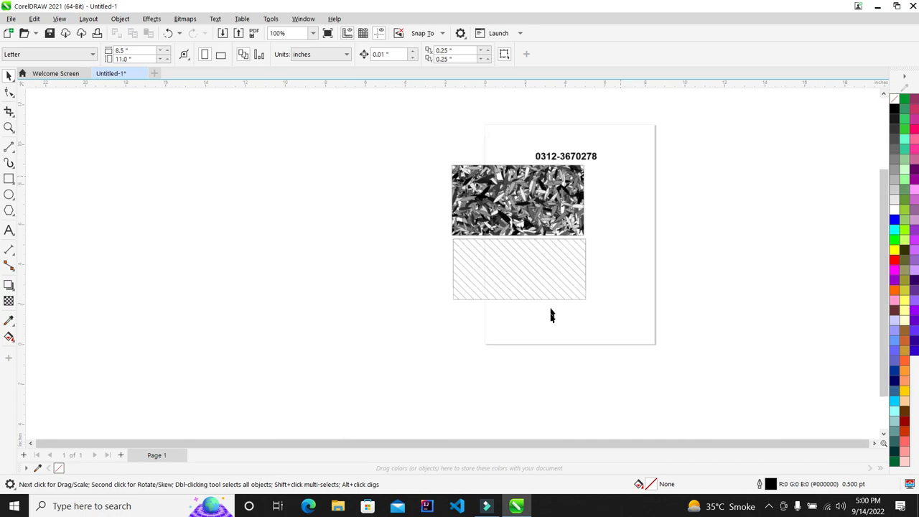
{"action": "scroll", "coordinate": [550, 313], "scroll_direction": "up", "scroll_amount": 2}
{"action": "mouse_move", "coordinate": [697, 159]}
{"action": "left_mouse_down"}
{"action": "mouse_move", "coordinate": [461, 285]}
{"action": "mouse_move", "coordinate": [461, 295]}
{"action": "left_mouse_up"}
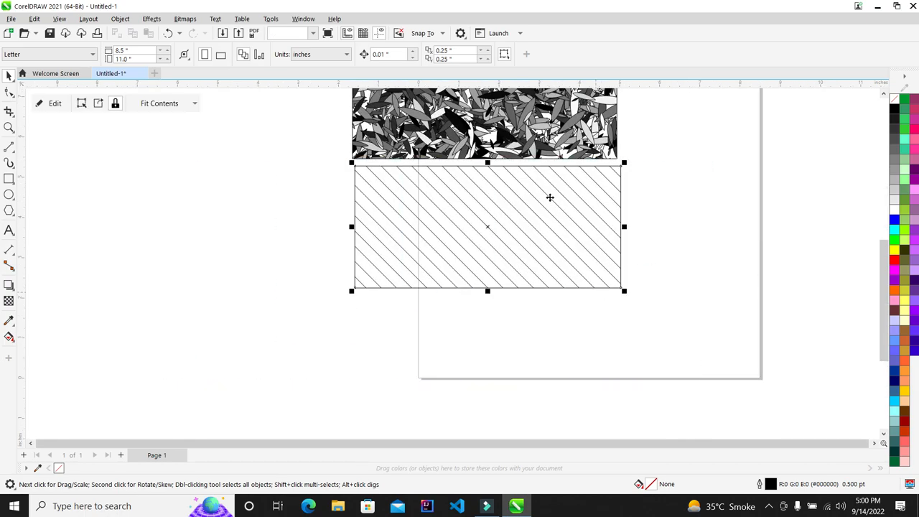
{"action": "scroll", "coordinate": [567, 200], "scroll_direction": "up", "scroll_amount": 2}
{"action": "scroll", "coordinate": [345, 287], "scroll_direction": "down", "scroll_amount": 6}
{"action": "scroll", "coordinate": [318, 224], "scroll_direction": "up", "scroll_amount": 4}
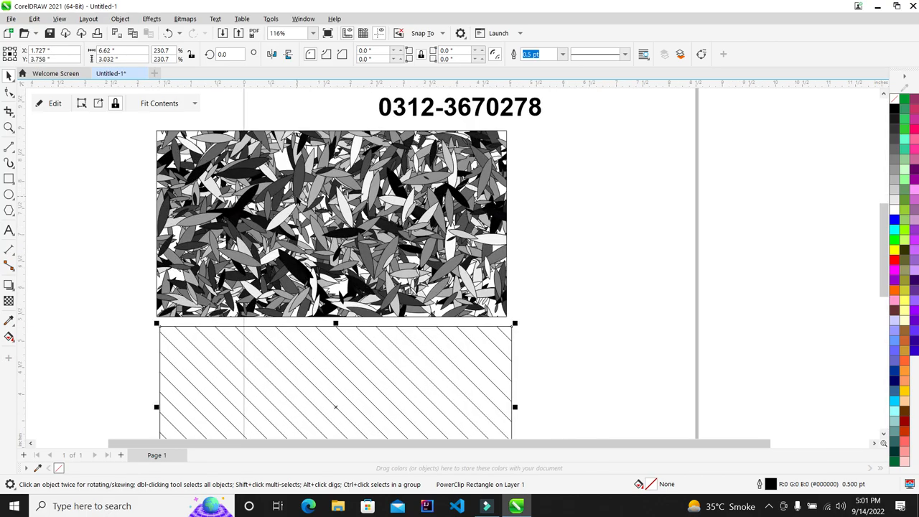
{"action": "left_click", "coordinate": [667, 160]}
{"action": "scroll", "coordinate": [433, 177], "scroll_direction": "down", "scroll_amount": 5}
{"action": "scroll", "coordinate": [435, 180], "scroll_direction": "up", "scroll_amount": 2}
Step: Type the text 'F11' / 'from External Keyboard' beside the page, correcting the typos
{"action": "left_click", "coordinate": [9, 229]}
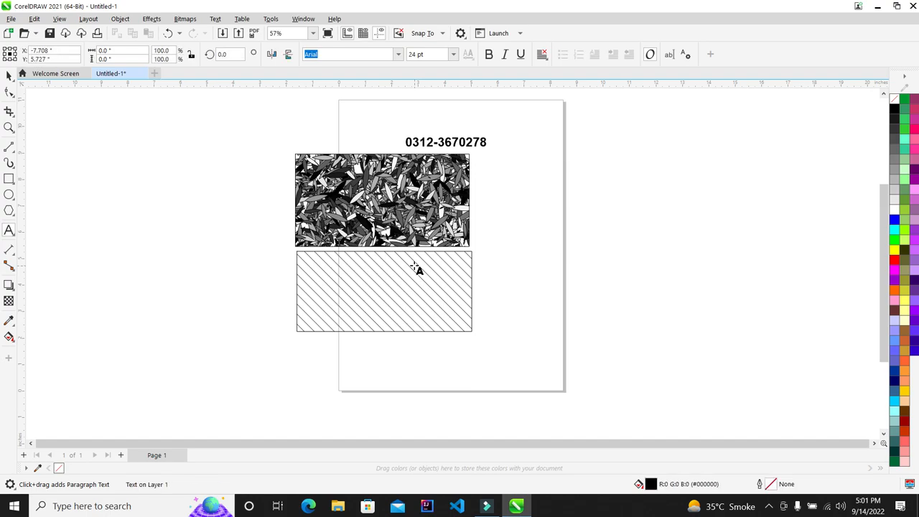
{"action": "type", "text": "F11"}
{"action": "type", "text": "frpom "}
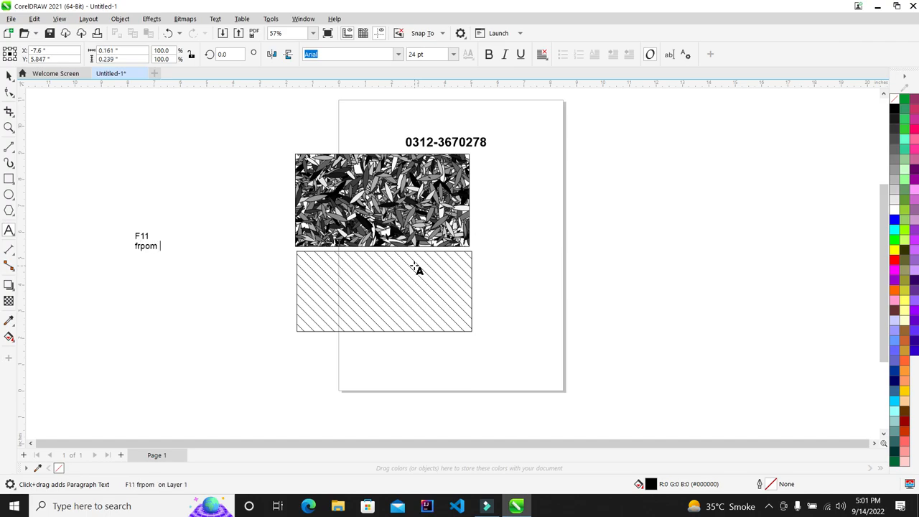
{"action": "type", "text": "om"}
{"action": "key", "text": "BackSpace"}
{"action": "key", "text": "BackSpace"}
{"action": "key", "text": "BackSpace"}
{"action": "type", "text": "ernal Keyboard"}
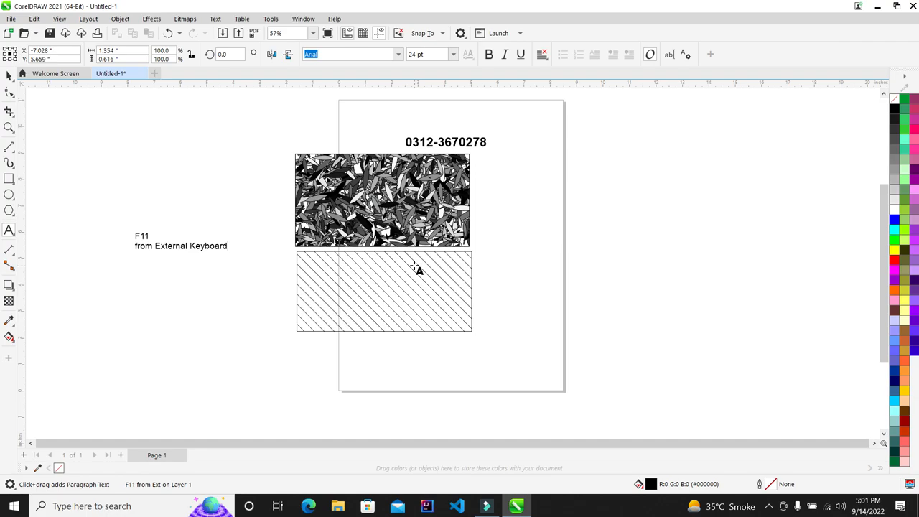
{"action": "scroll", "coordinate": [37, 251], "scroll_direction": "up", "scroll_amount": 7}
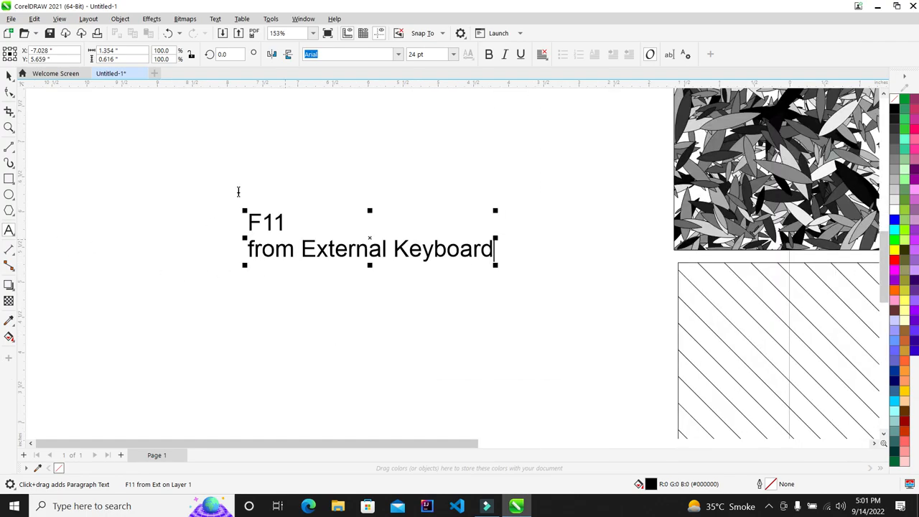
Step: Enlarge the keyboard text to about 266% with the Pick tool
{"action": "left_click", "coordinate": [7, 75]}
{"action": "scroll", "coordinate": [221, 223], "scroll_direction": "down", "scroll_amount": 1}
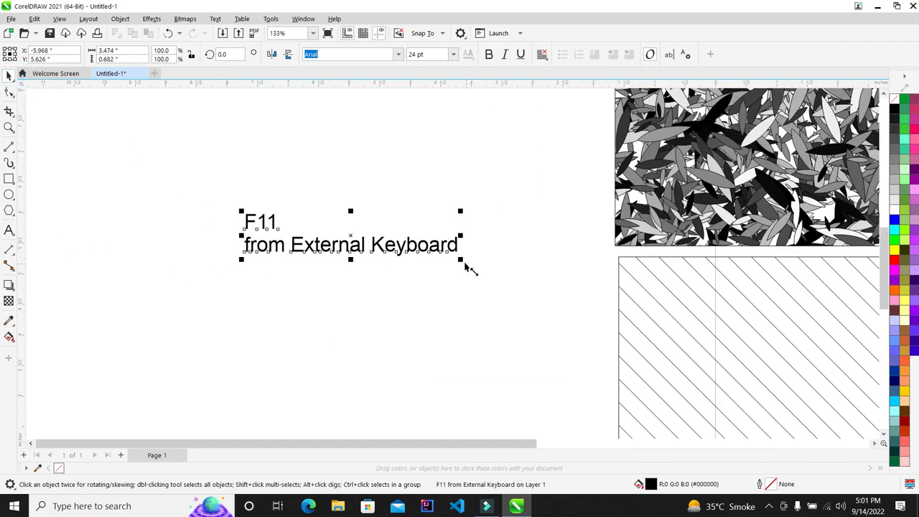
{"action": "left_click_drag", "start_coordinate": [463, 265], "coordinate": [811, 351]}
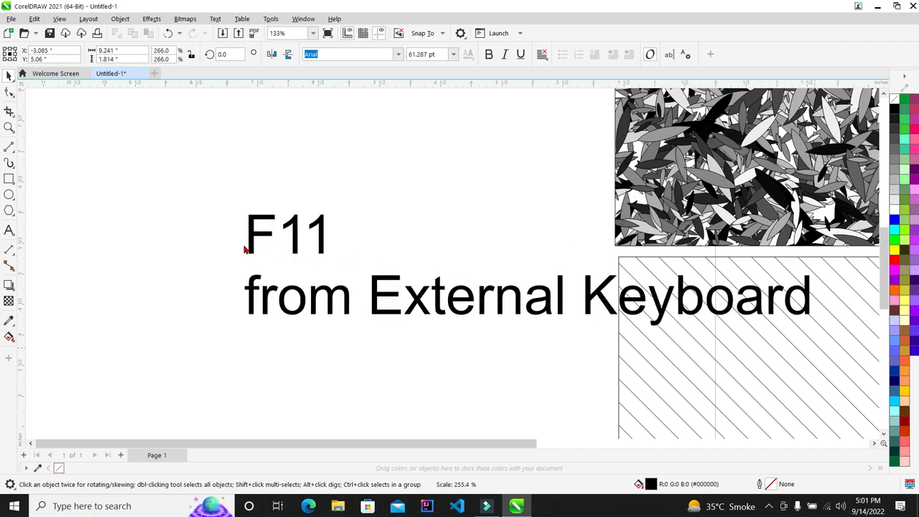
{"action": "scroll", "coordinate": [239, 246], "scroll_direction": "down", "scroll_amount": 3}
{"action": "scroll", "coordinate": [519, 282], "scroll_direction": "down", "scroll_amount": 3}
{"action": "scroll", "coordinate": [460, 241], "scroll_direction": "up", "scroll_amount": 1}
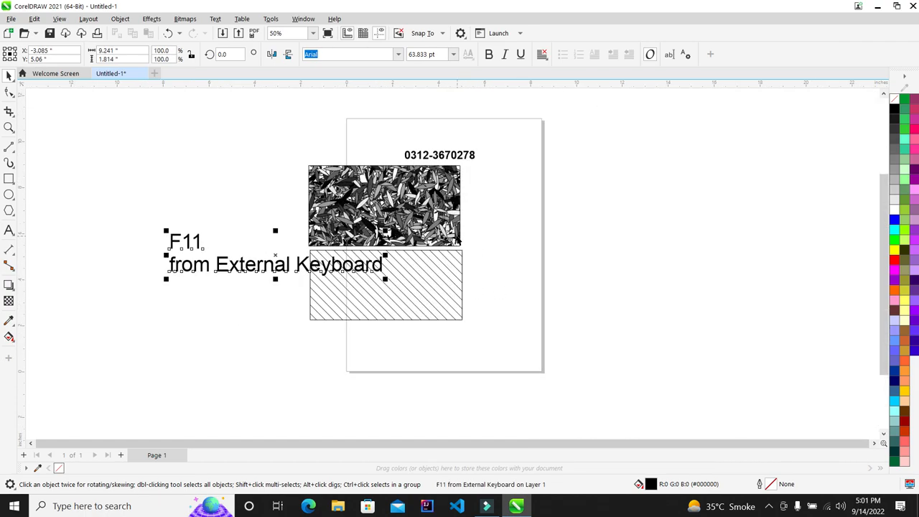
{"action": "scroll", "coordinate": [341, 178], "scroll_direction": "up", "scroll_amount": 2}
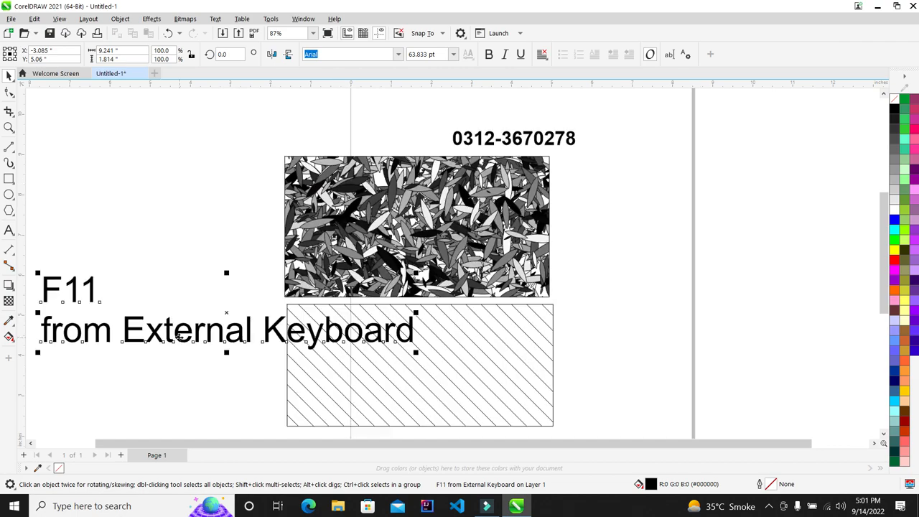
Step: Place the text inside the hatched rectangle and shrink it to fit
{"action": "mouse_move", "coordinate": [186, 331]}
{"action": "left_mouse_down"}
{"action": "mouse_move", "coordinate": [509, 364]}
{"action": "mouse_move", "coordinate": [462, 376]}
{"action": "mouse_move", "coordinate": [545, 383]}
{"action": "left_mouse_up"}
{"action": "mouse_move", "coordinate": [682, 402]}
{"action": "left_mouse_down"}
{"action": "mouse_move", "coordinate": [601, 396]}
{"action": "mouse_move", "coordinate": [538, 364]}
{"action": "left_mouse_up"}
{"action": "scroll", "coordinate": [538, 254], "scroll_direction": "down", "scroll_amount": 5}
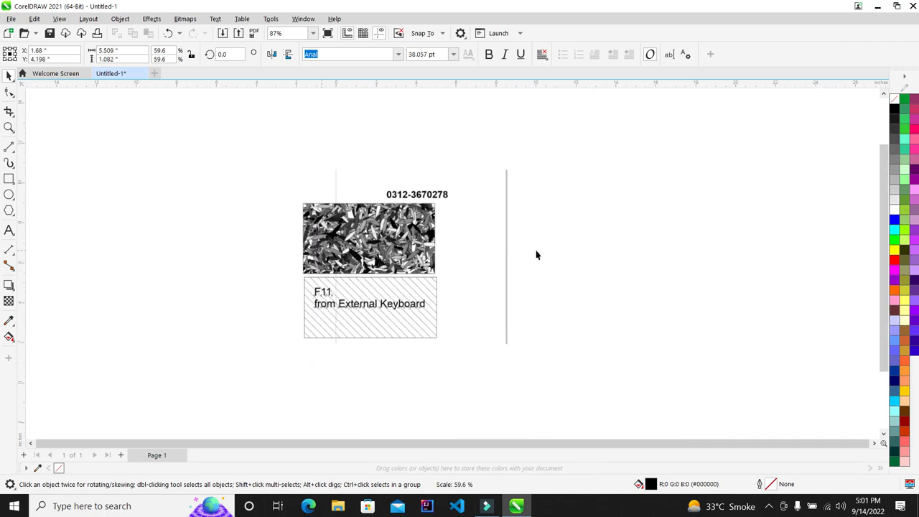
{"action": "left_click", "coordinate": [552, 249]}
{"action": "scroll", "coordinate": [552, 248], "scroll_direction": "up", "scroll_amount": 2}
{"action": "scroll", "coordinate": [286, 273], "scroll_direction": "up", "scroll_amount": 4}
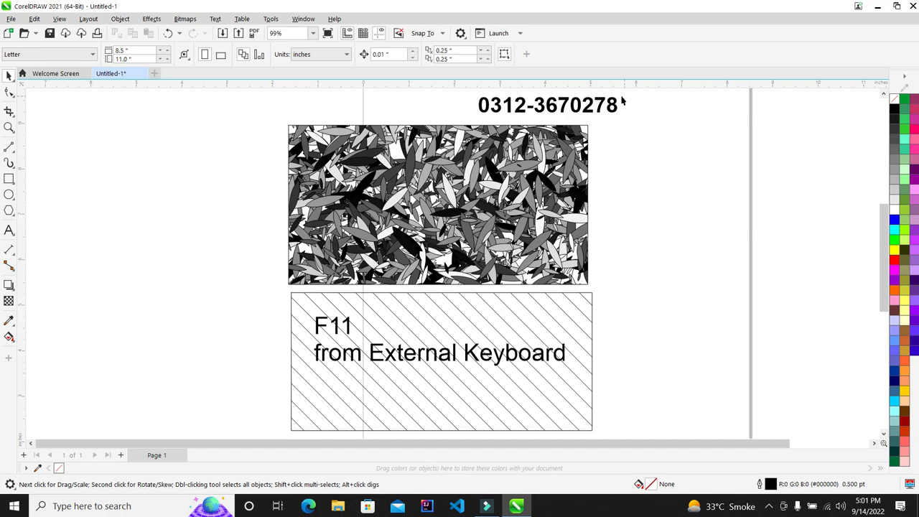
Step: Move the phone number into the hatched rectangle below the keyboard text, then preview full screen
{"action": "mouse_move", "coordinate": [600, 106]}
{"action": "left_mouse_down"}
{"action": "mouse_move", "coordinate": [593, 182]}
{"action": "mouse_move", "coordinate": [479, 385]}
{"action": "left_mouse_up"}
{"action": "left_click", "coordinate": [642, 308]}
{"action": "key", "text": "F4"}
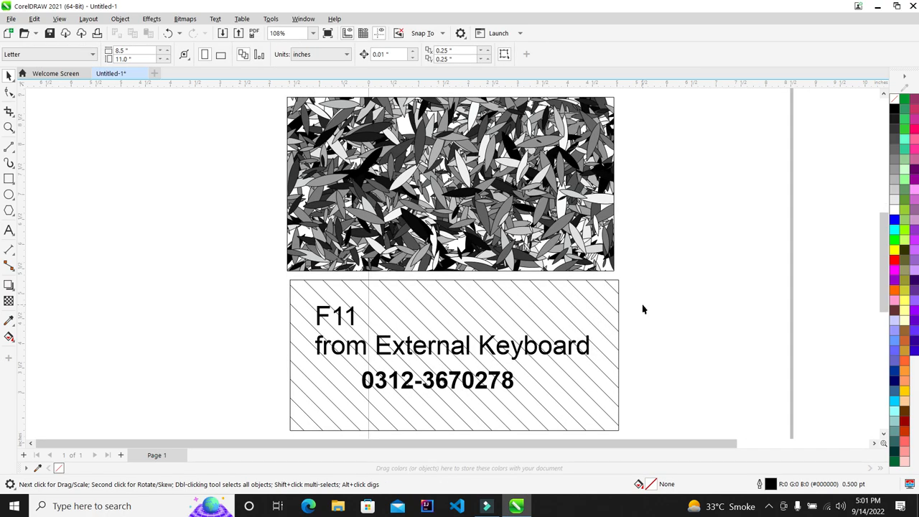
{"action": "key", "text": "F9"}
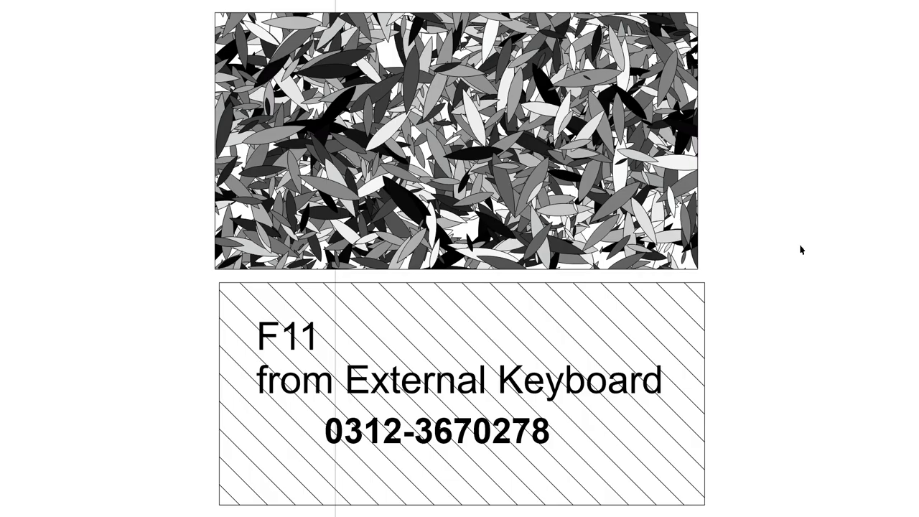
{"action": "key", "text": "Escape"}
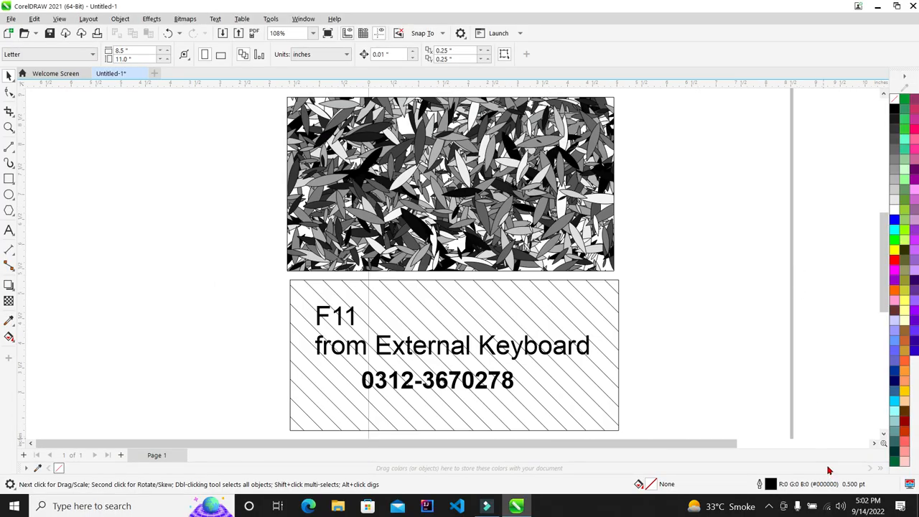
{"action": "left_click", "coordinate": [768, 506]}
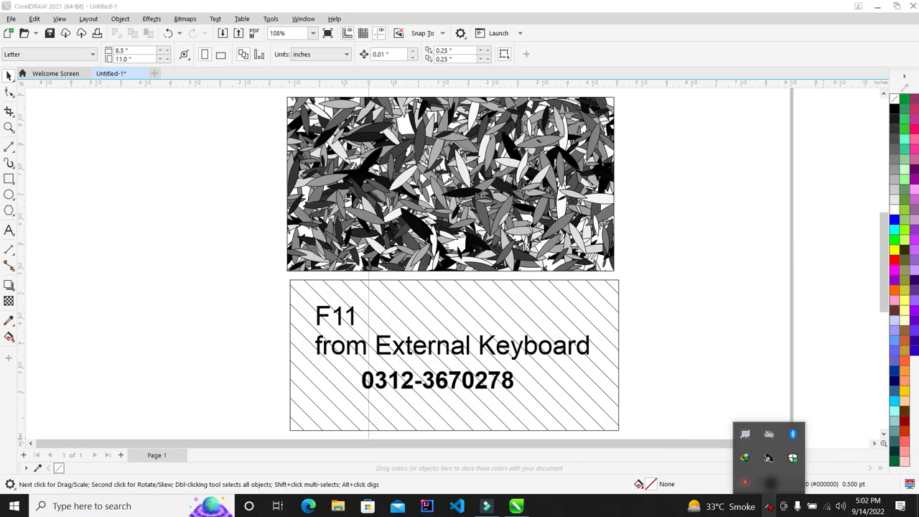